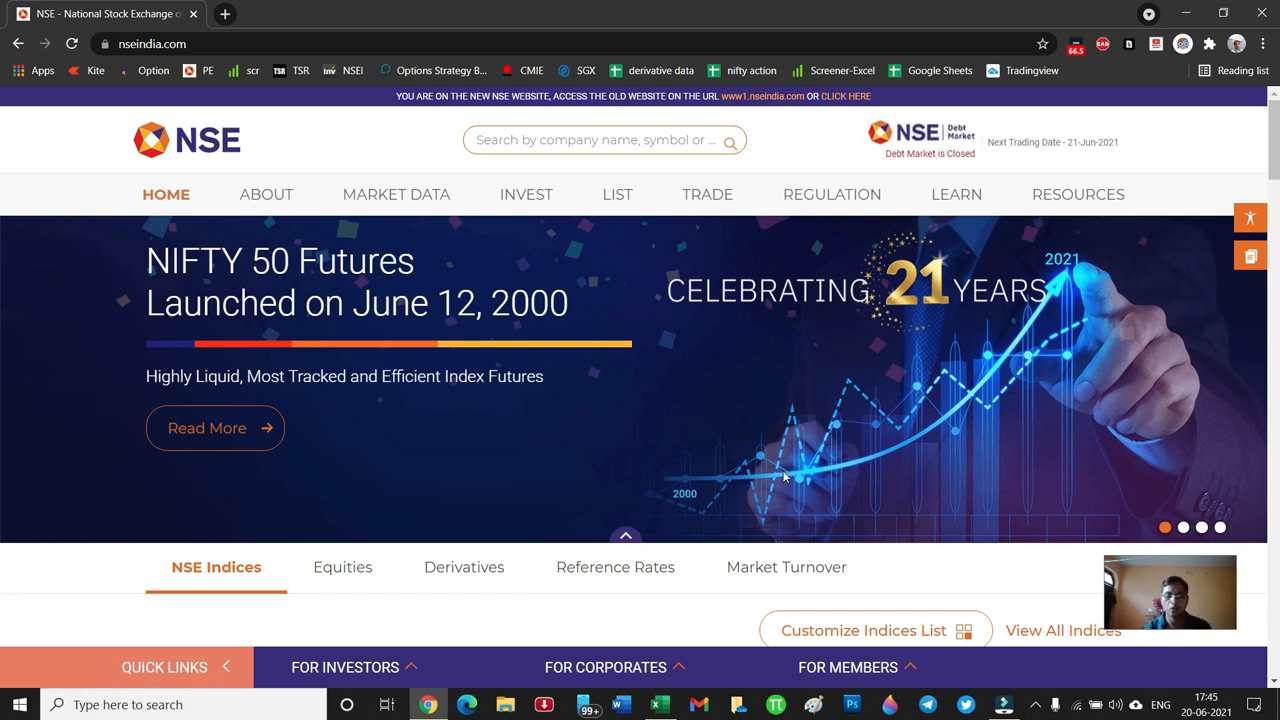
Step: Switch to the open Derivative Report workbook in Excel and create a new blank workbook
left_click(668, 708)
left_click(166, 229)
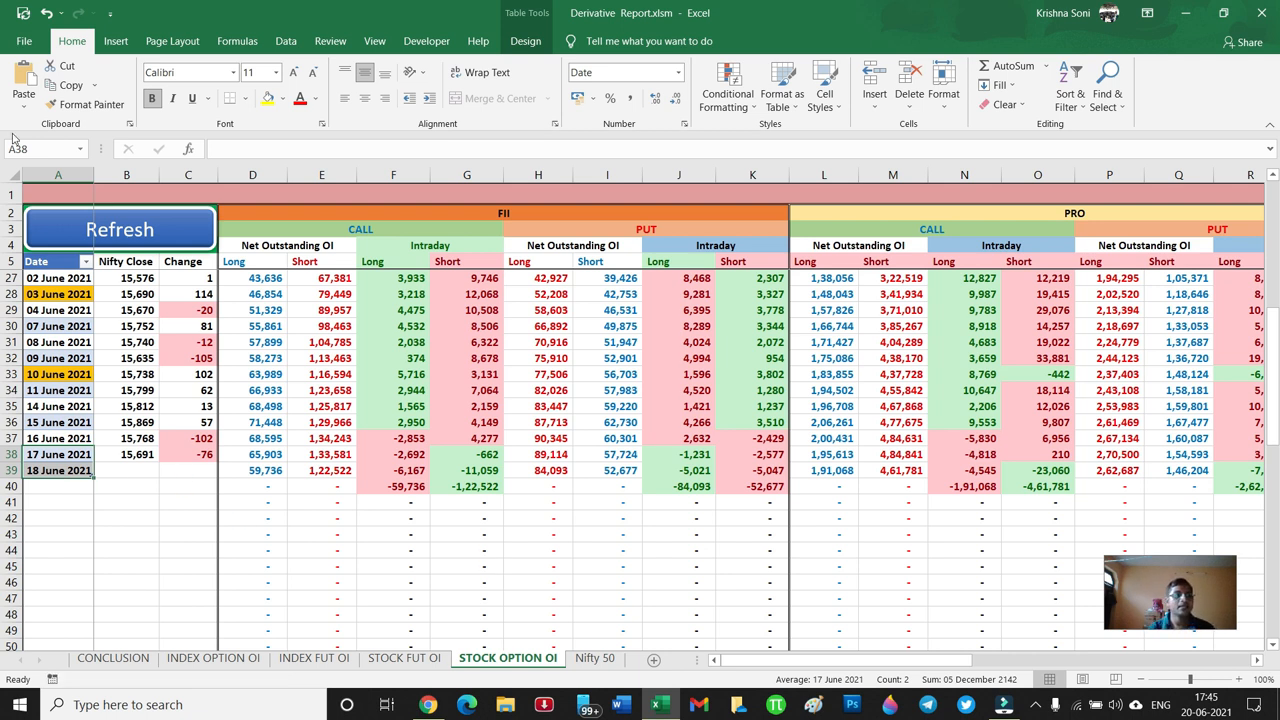
left_click(24, 40)
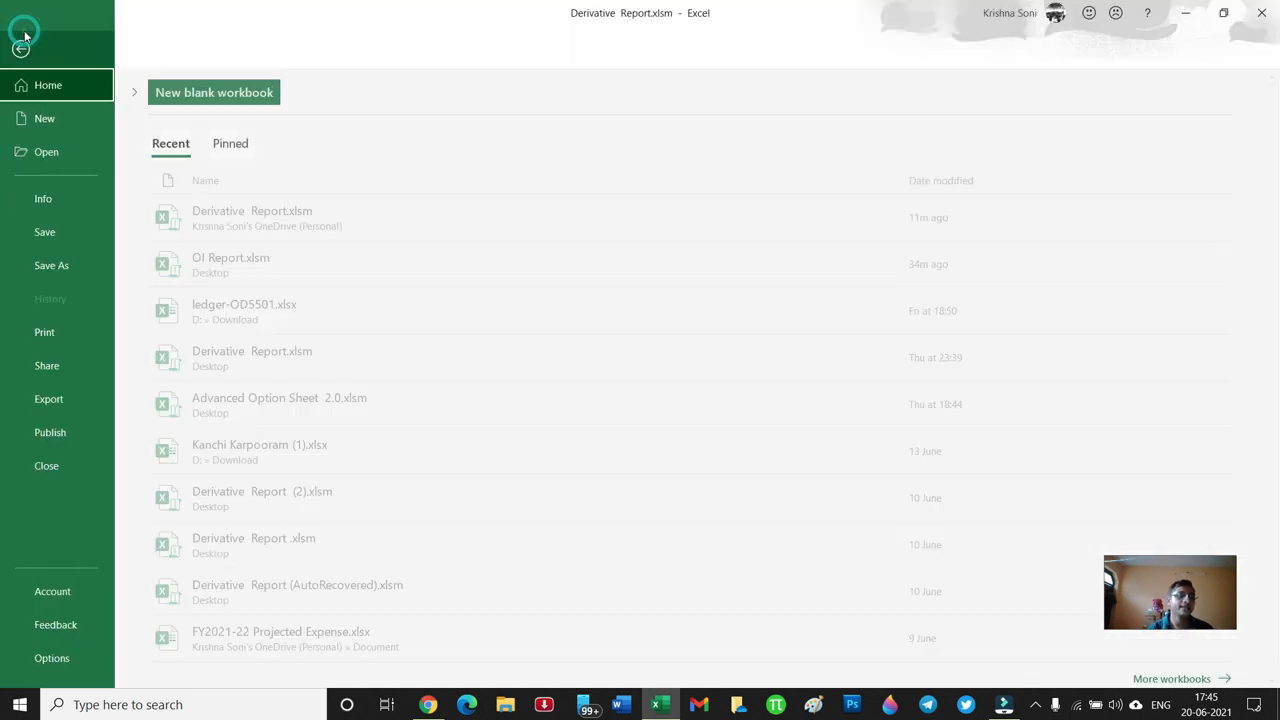
left_click(188, 93)
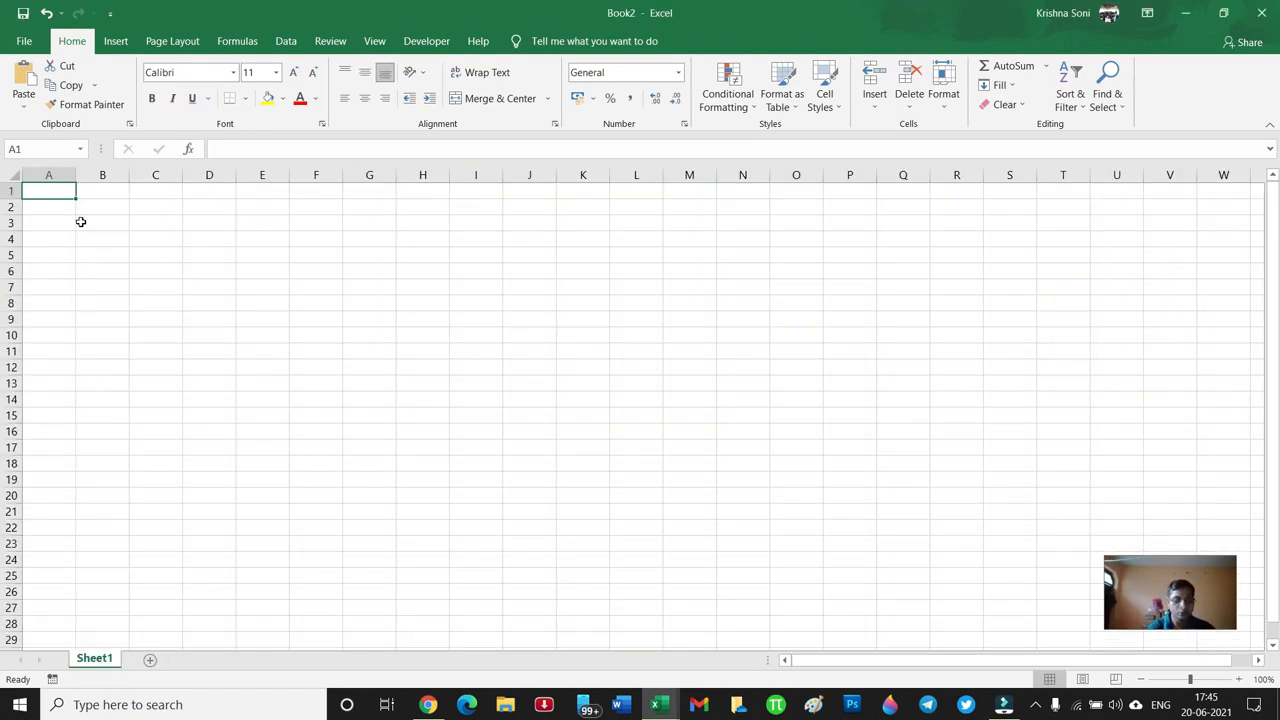
Step: Enter the column headings "Date" in cell A1 and "text" in cell B1
type("Date")
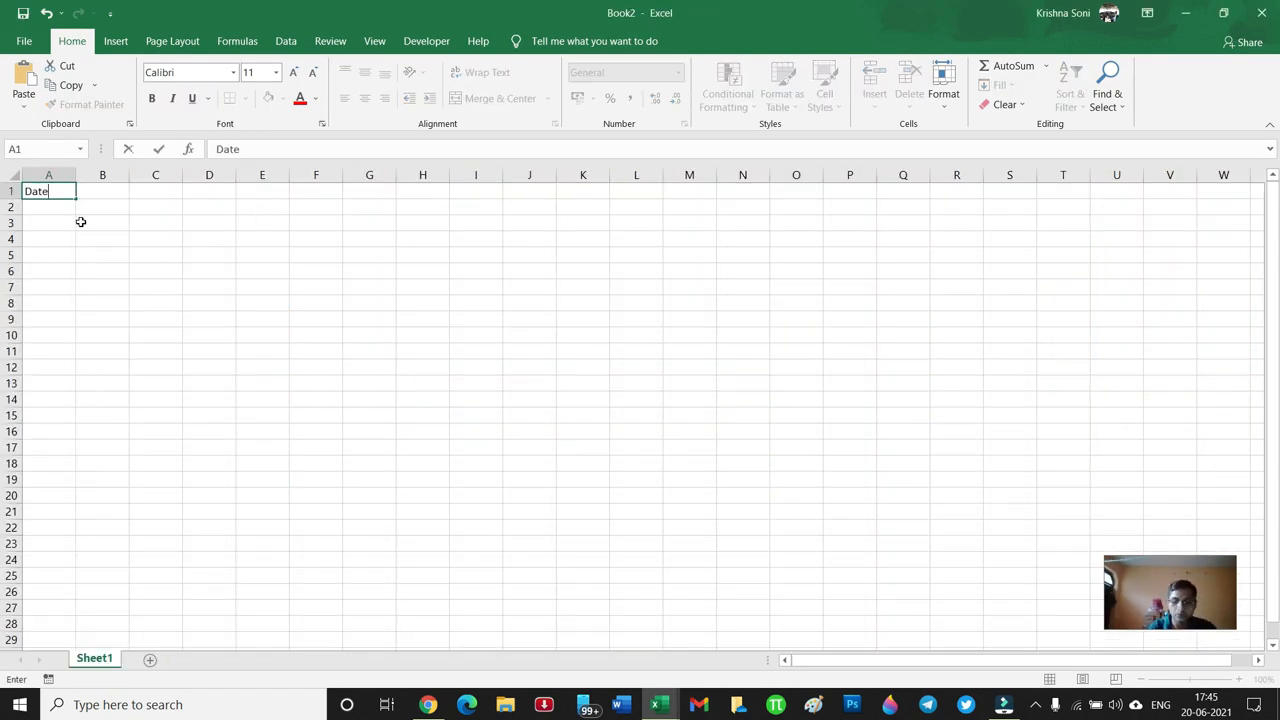
key("Tab")
type("te")
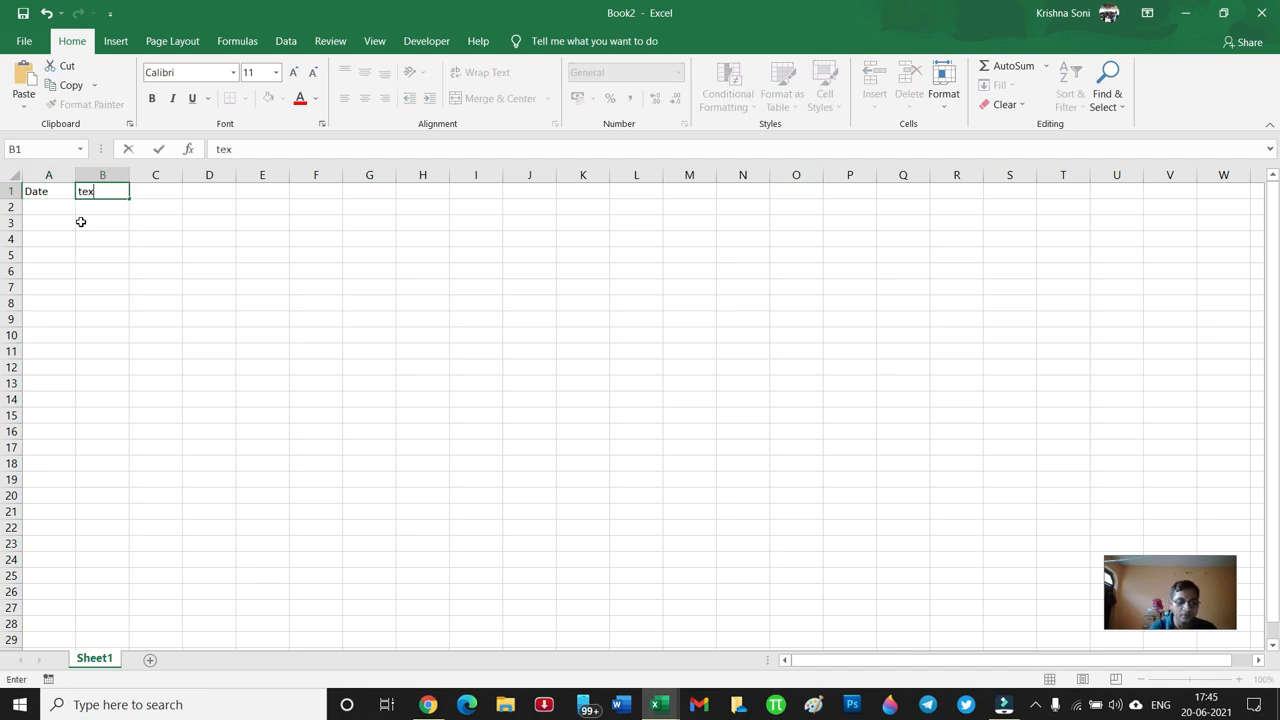
key("Left")
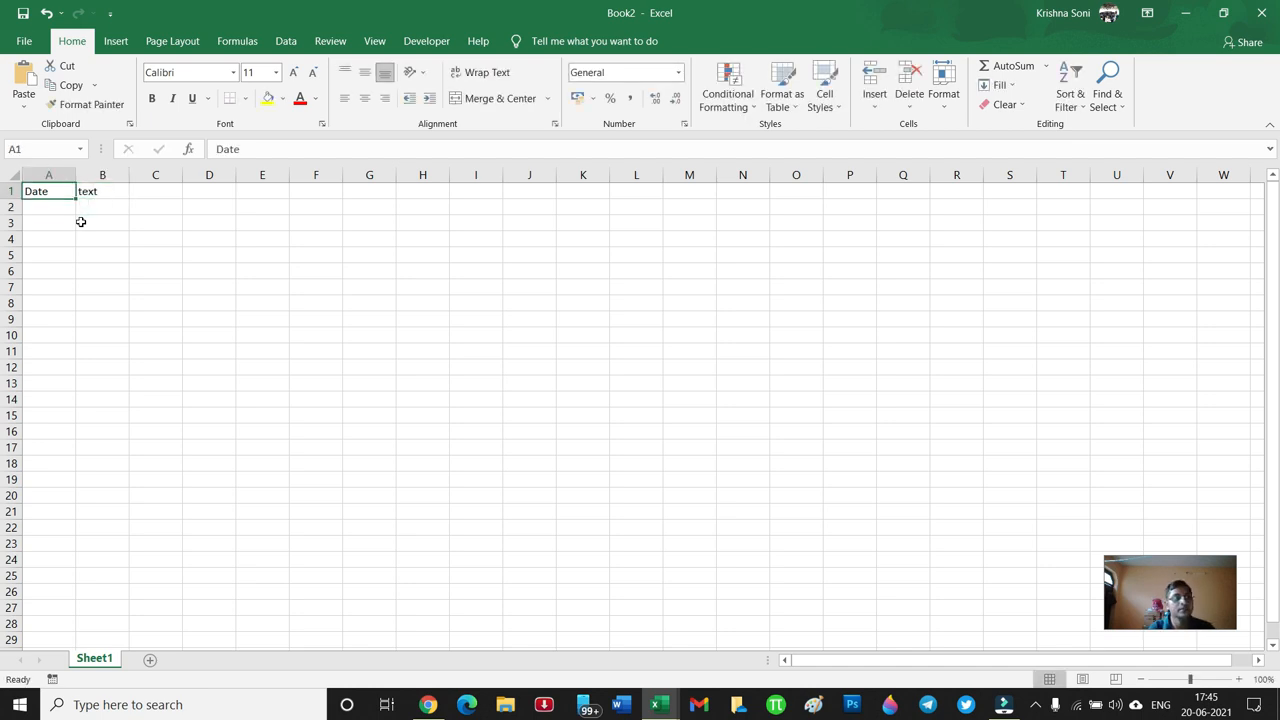
Step: Convert the heading range A1:B1 into a table that has headers
key("shift+Right")
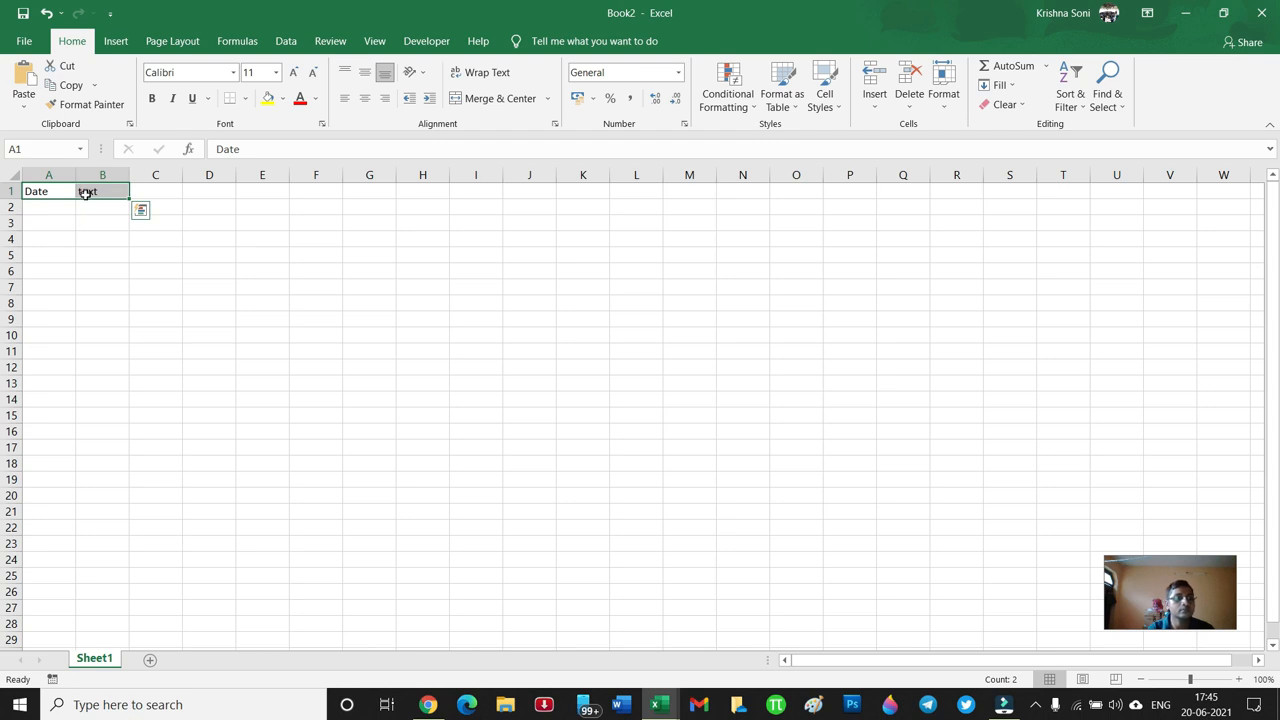
left_click(116, 41)
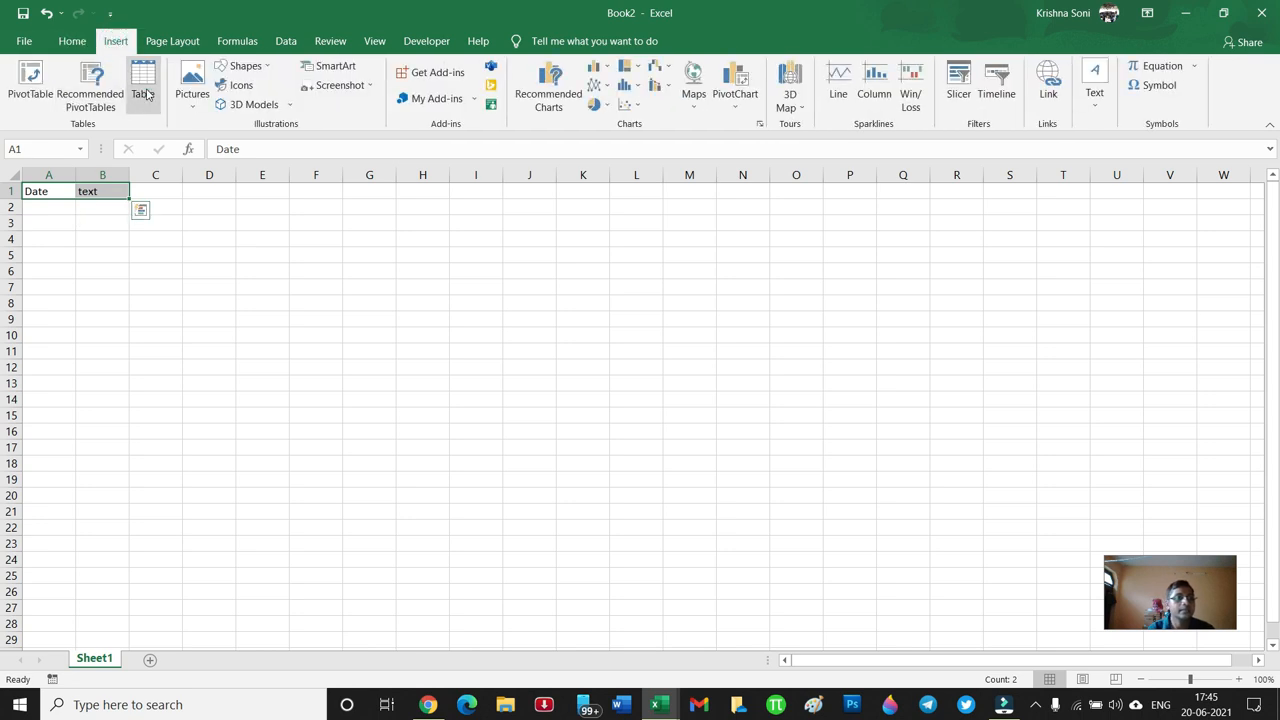
left_click(143, 90)
left_click(617, 375)
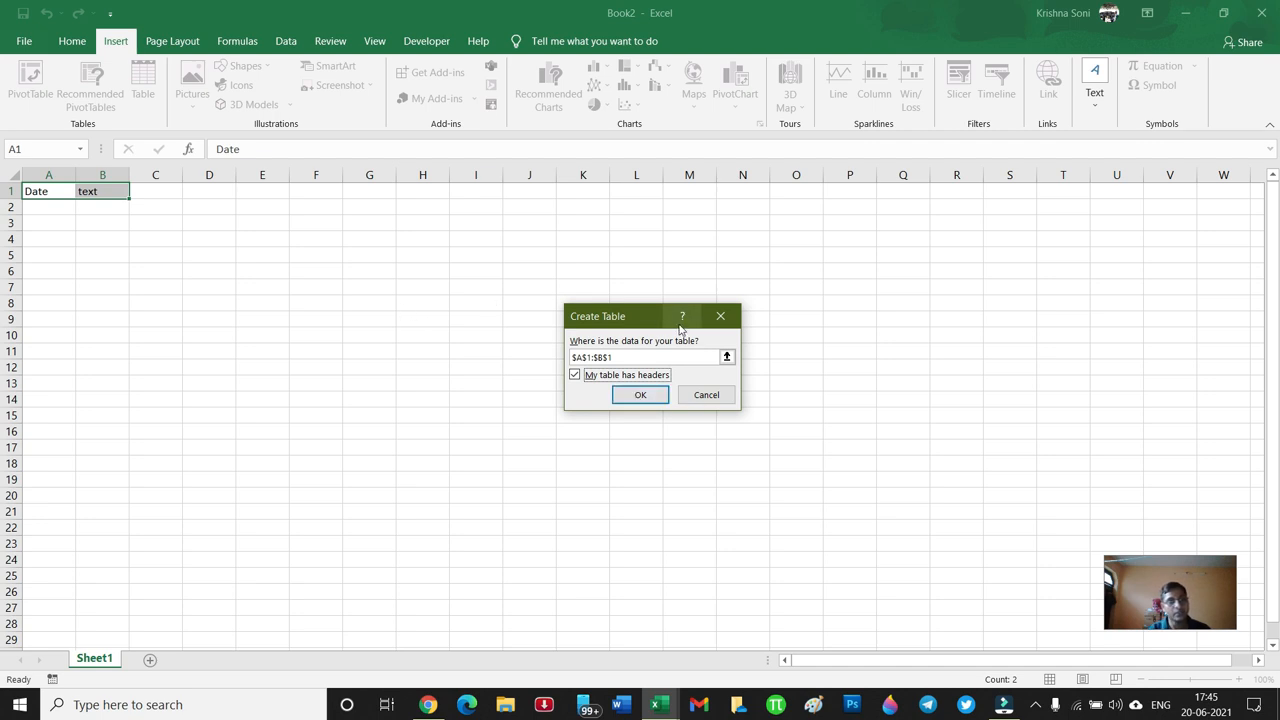
left_click(641, 395)
left_click(48, 207)
type("15-06-2021")
key("Tab")
type("=TEXT(")
left_click(50, 207)
type(",")
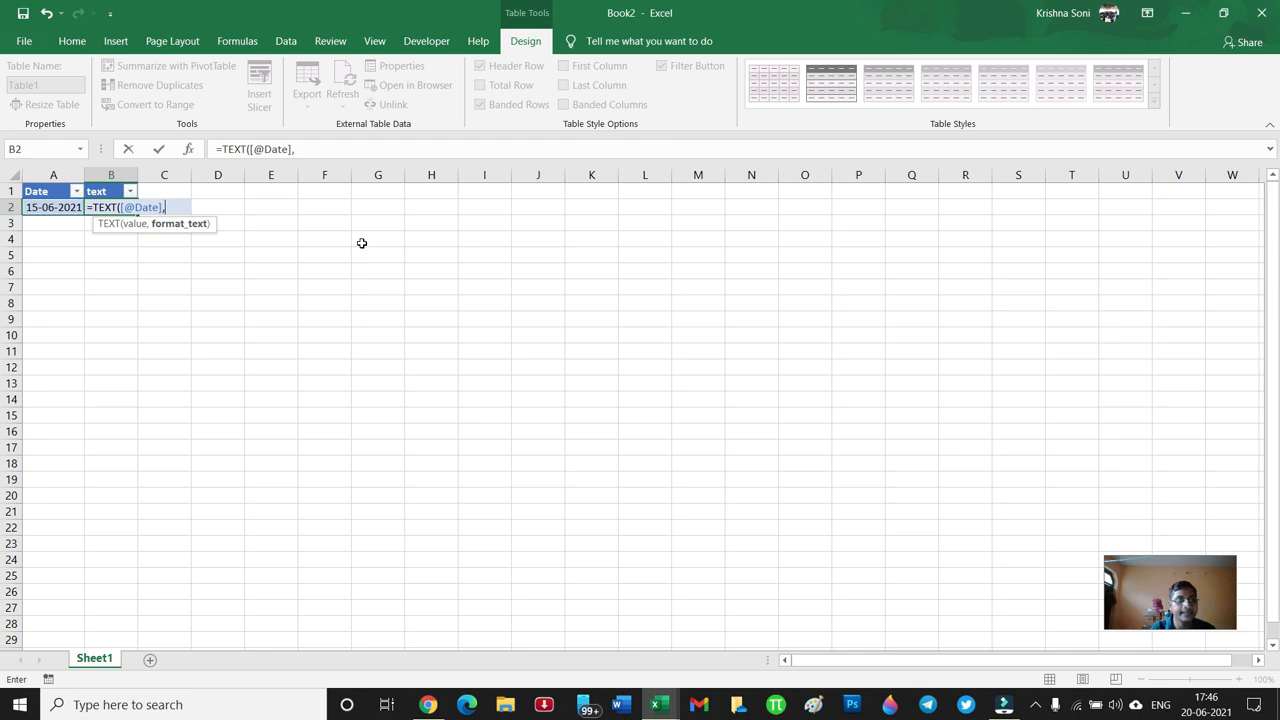
type("\"ddm")
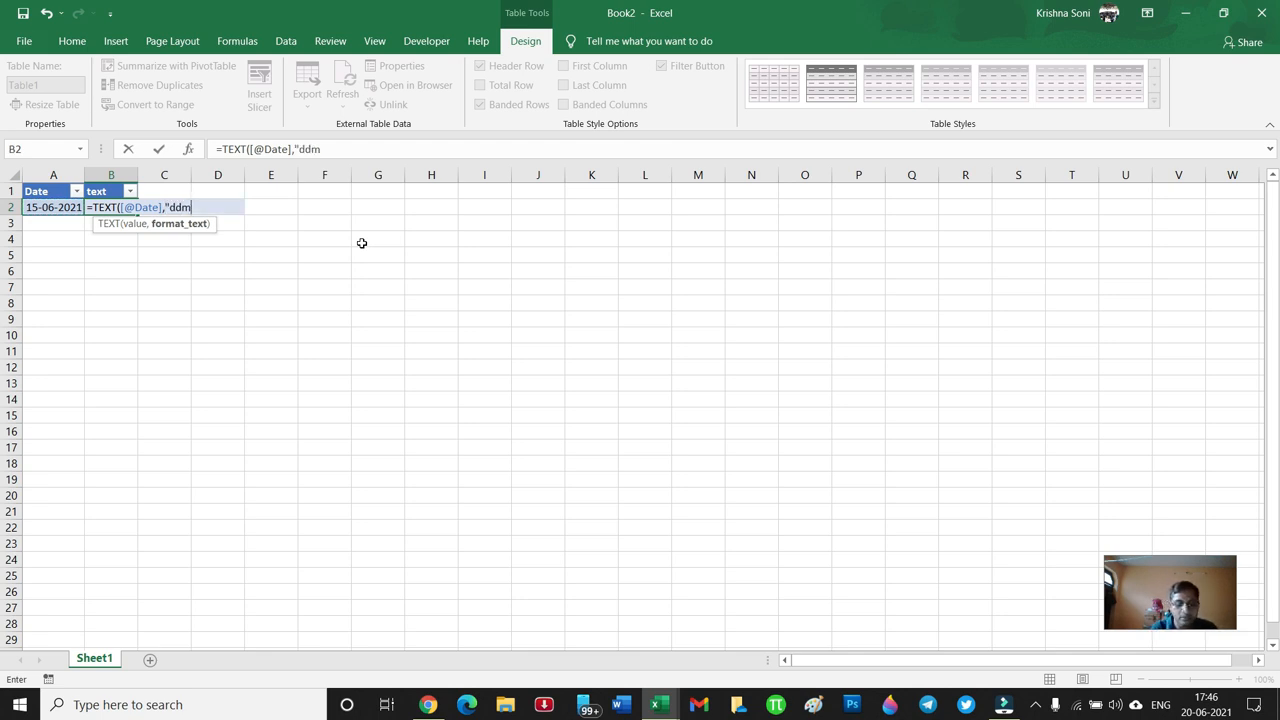
type("myy")
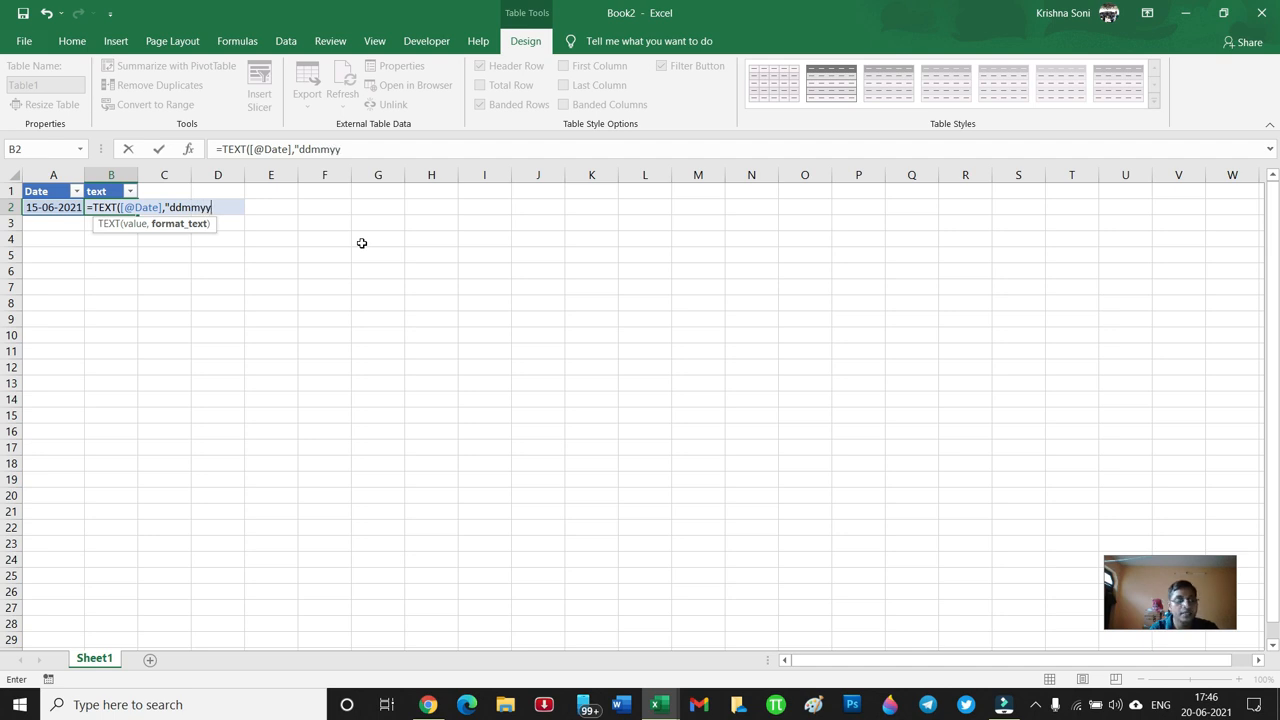
type("yy\")")
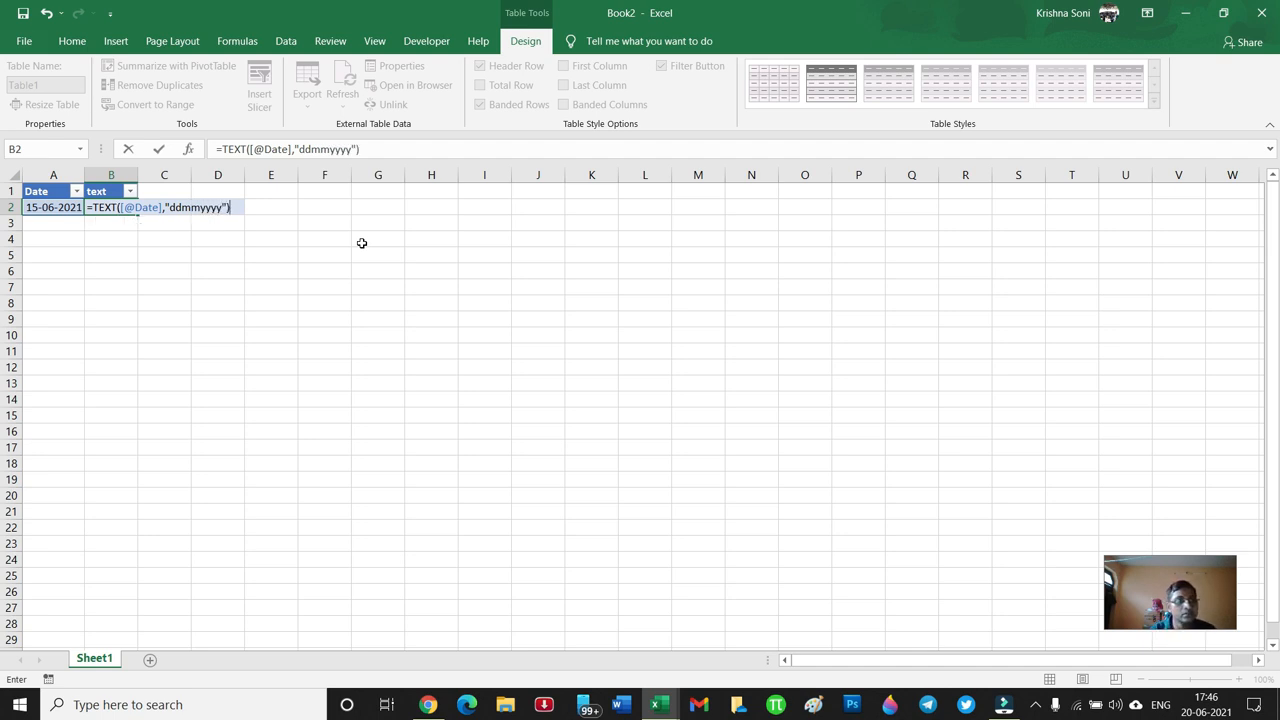
key("Return")
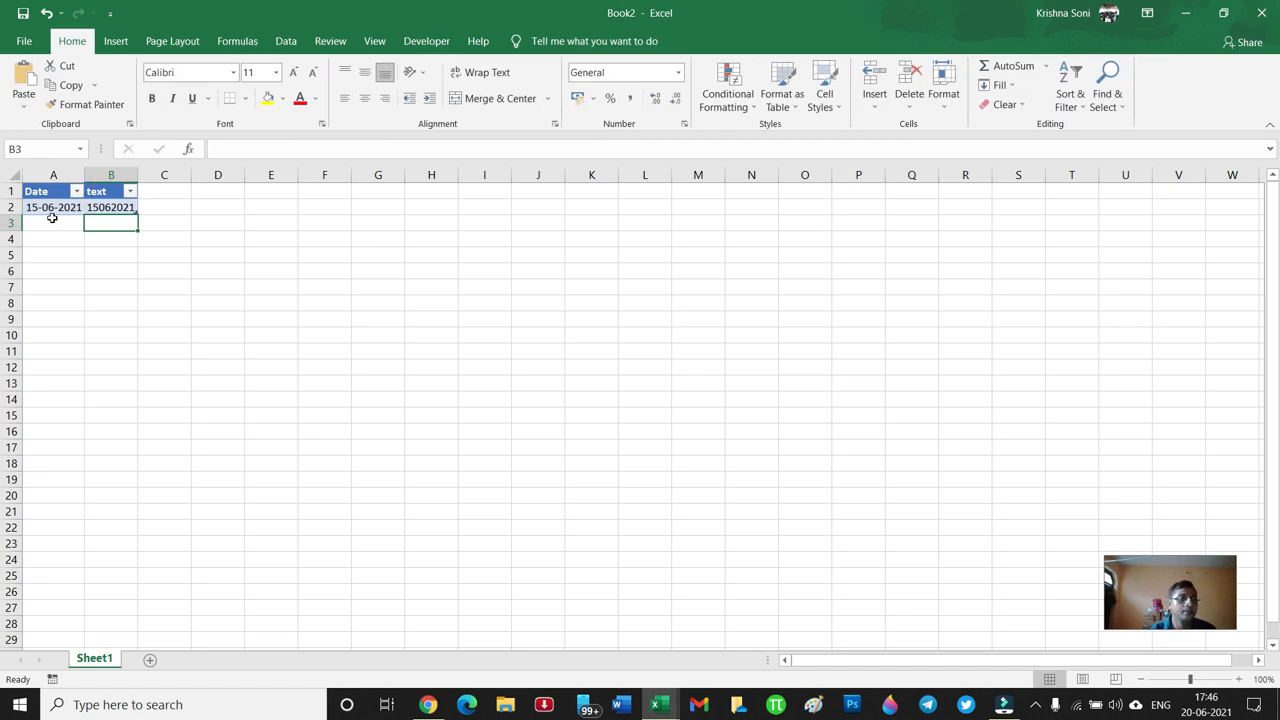
Step: Hide column B, which holds the text version of the date
right_click(108, 175)
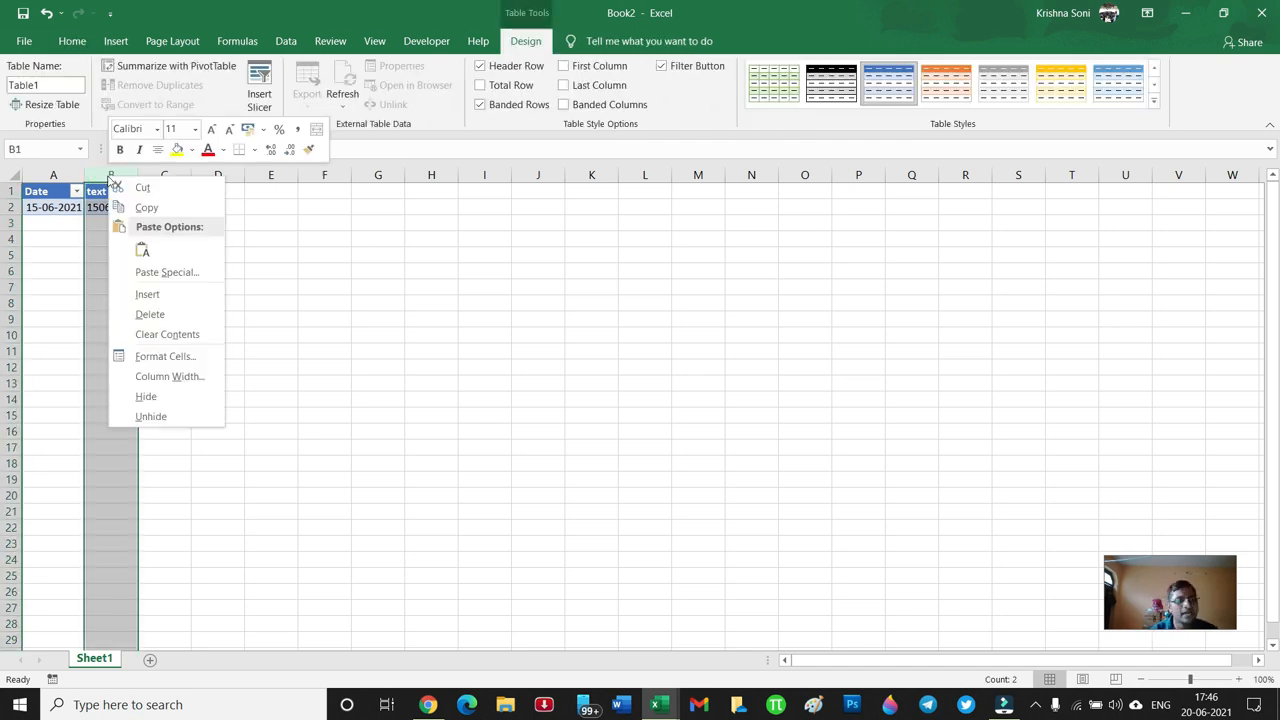
left_click(147, 397)
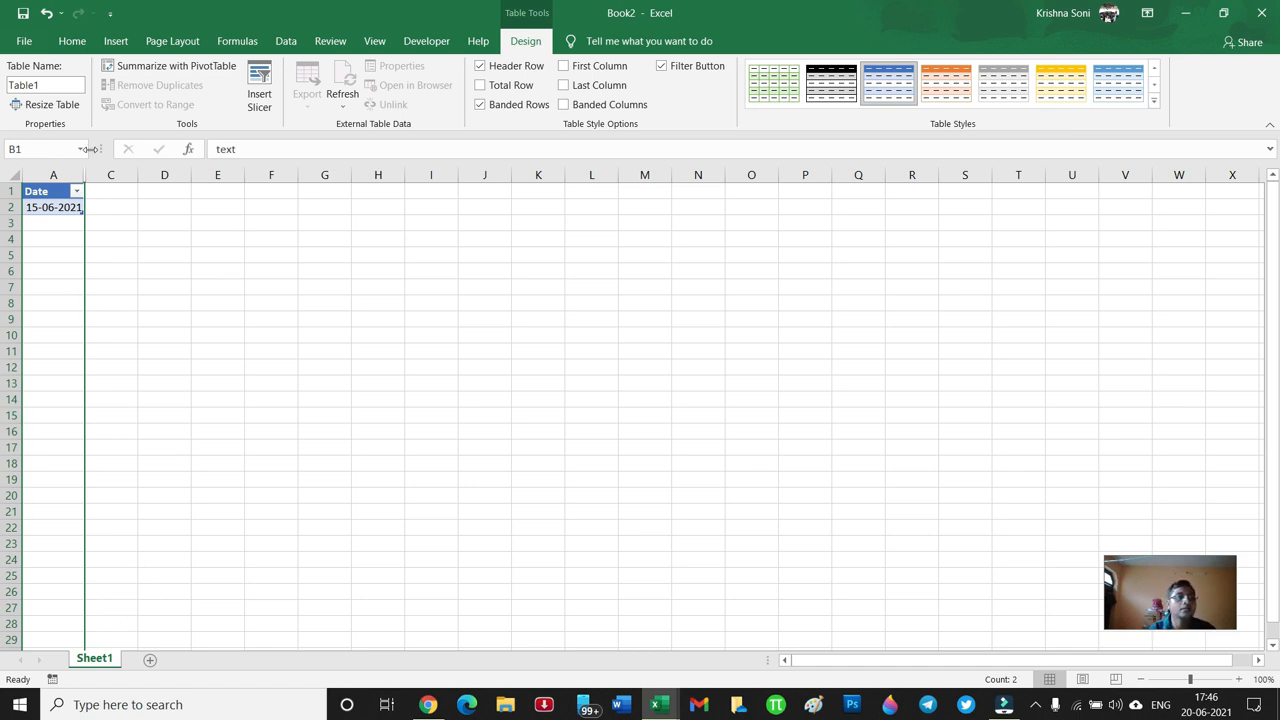
Step: Start a new data import from the web in the workbook
left_click(36, 191)
left_click(286, 42)
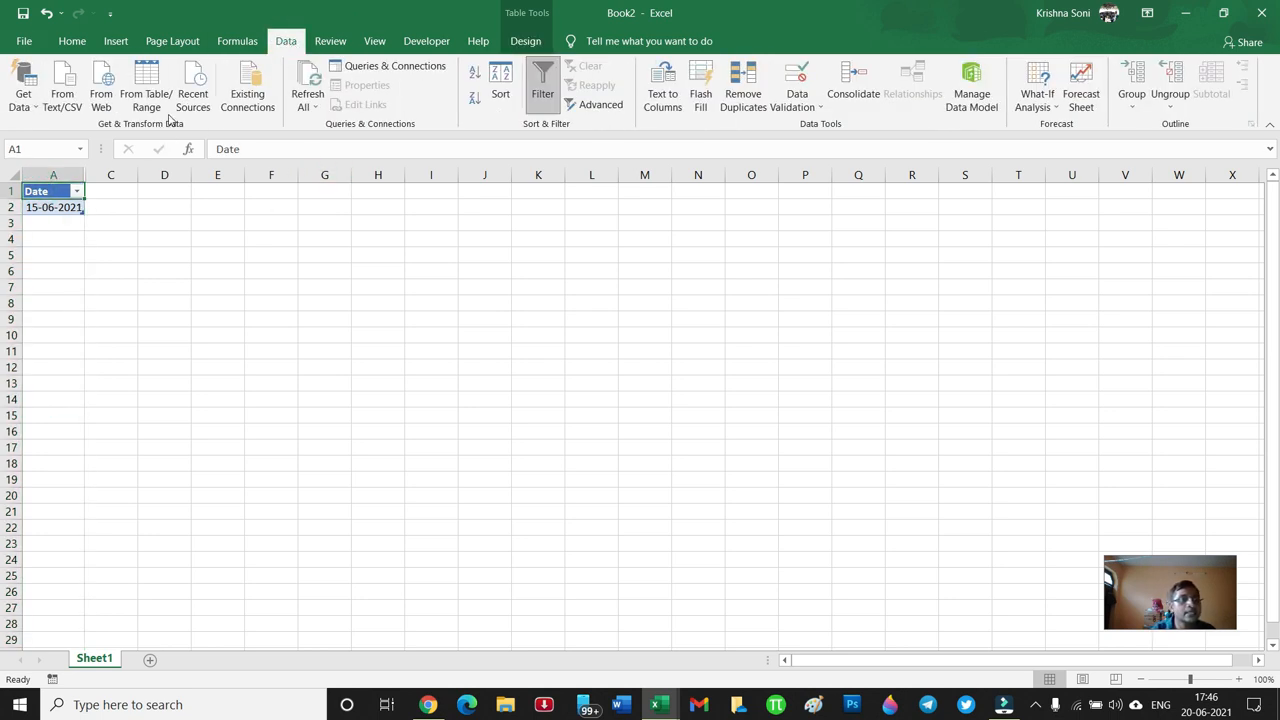
left_click(96, 100)
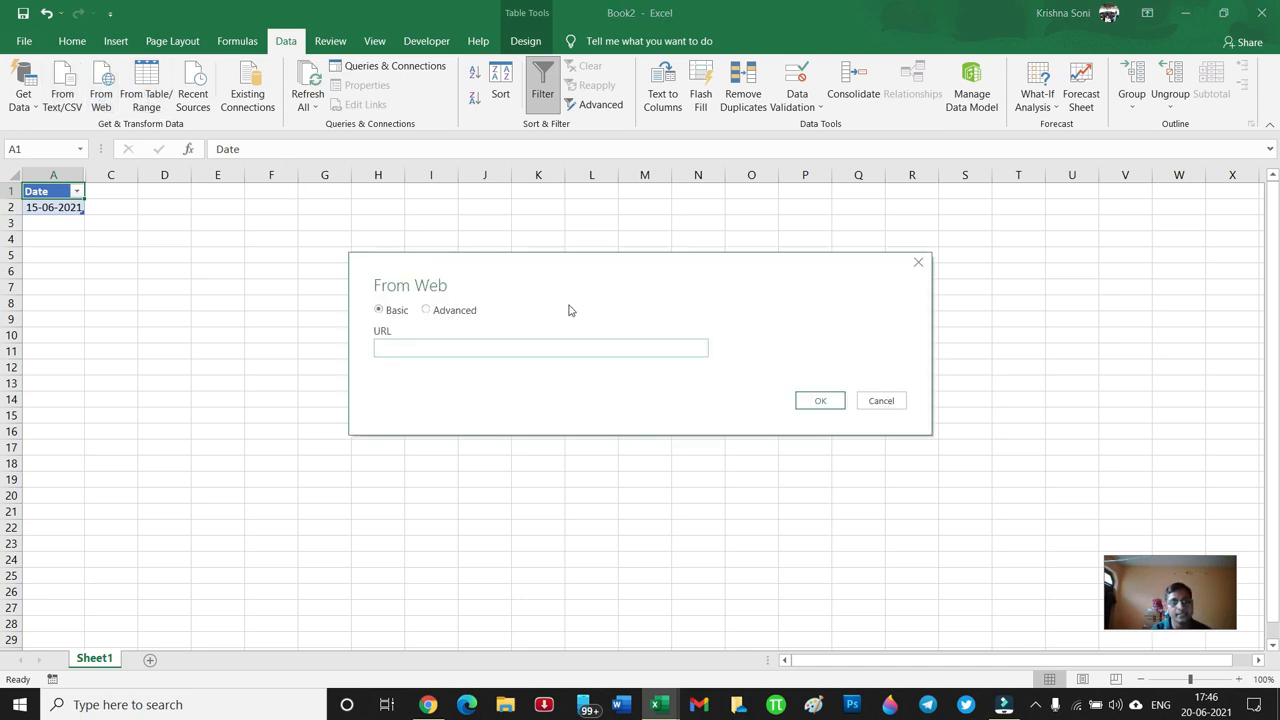
Step: Switch to Chrome and open the derivatives section of the NSE Daily Market Reports
left_click(428, 704)
mouse_move(1078, 194)
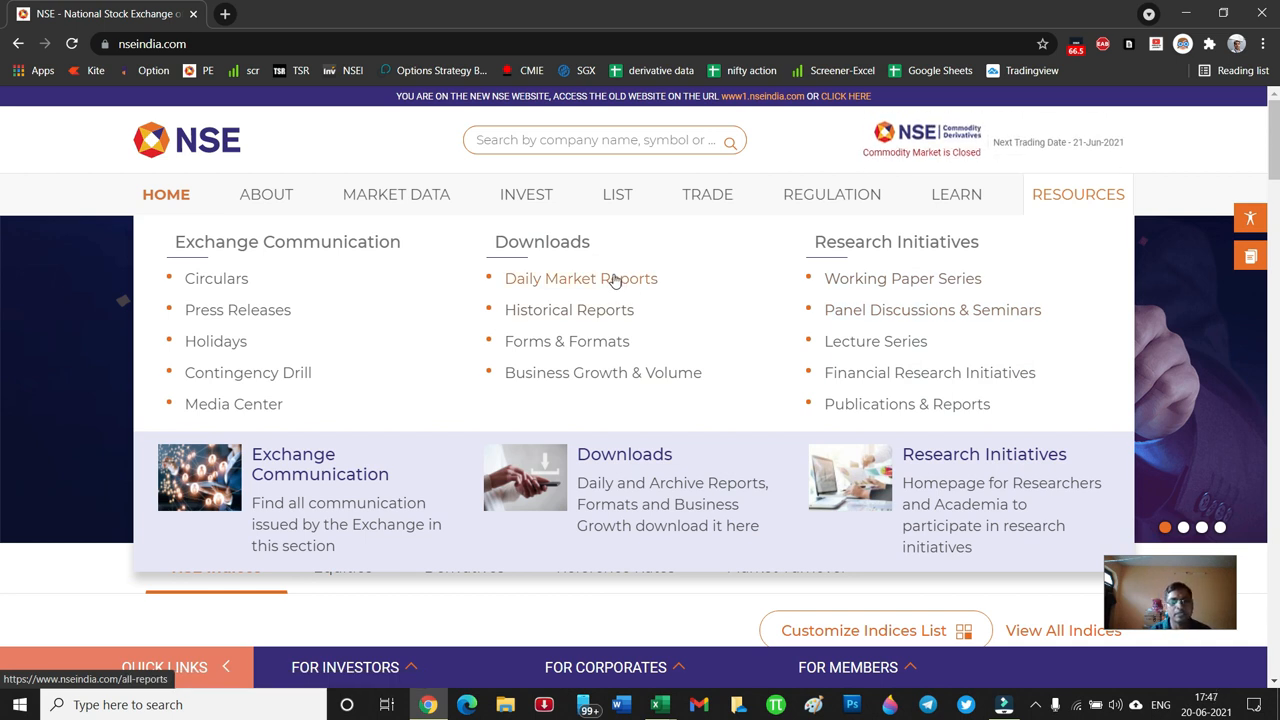
left_click(615, 280)
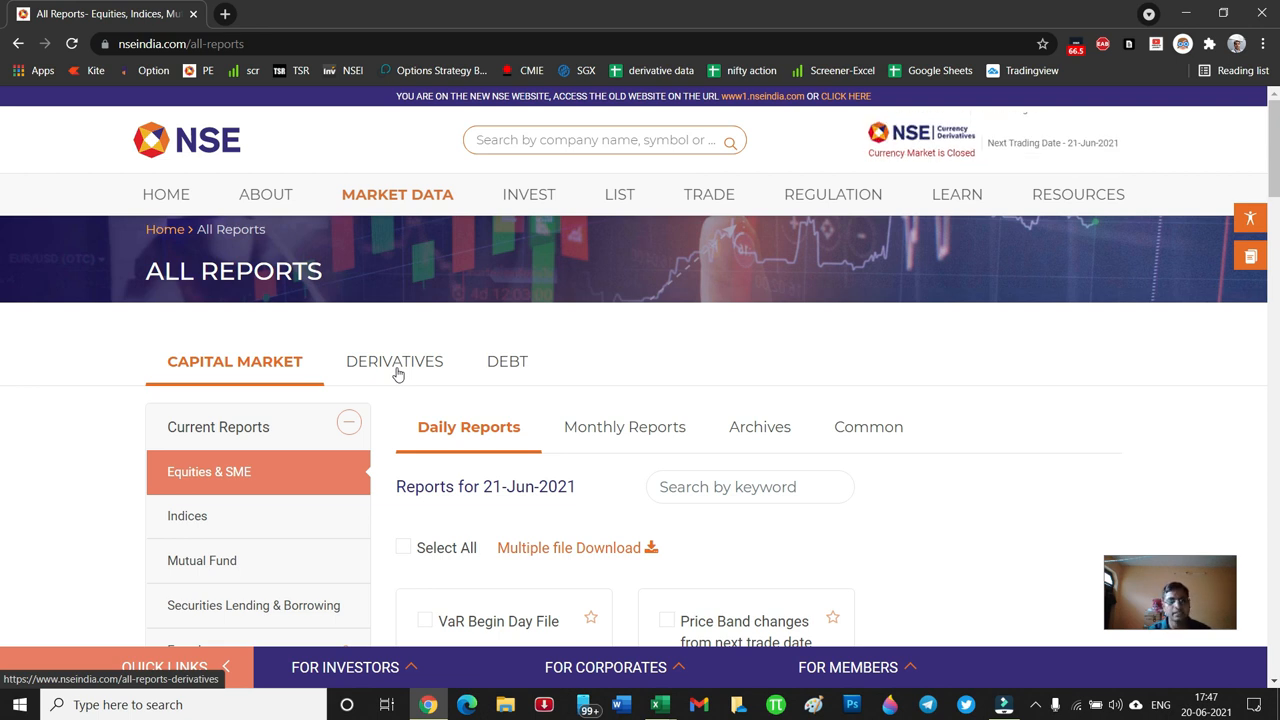
left_click(398, 368)
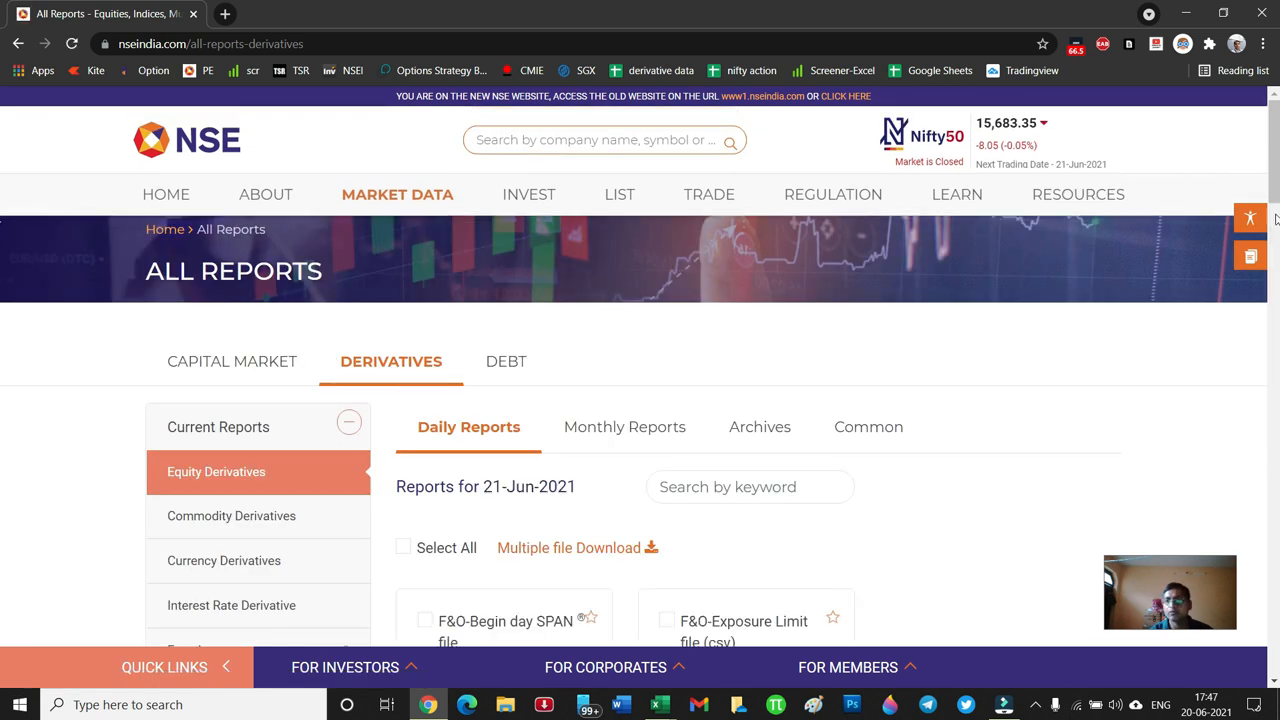
Step: Copy the download link address of the F&O-Participant wise Open Interest (csv) report
scroll(1, 277, "down", 15)
scroll(1, 426, "down", 7)
scroll(3, 568, "down", 1)
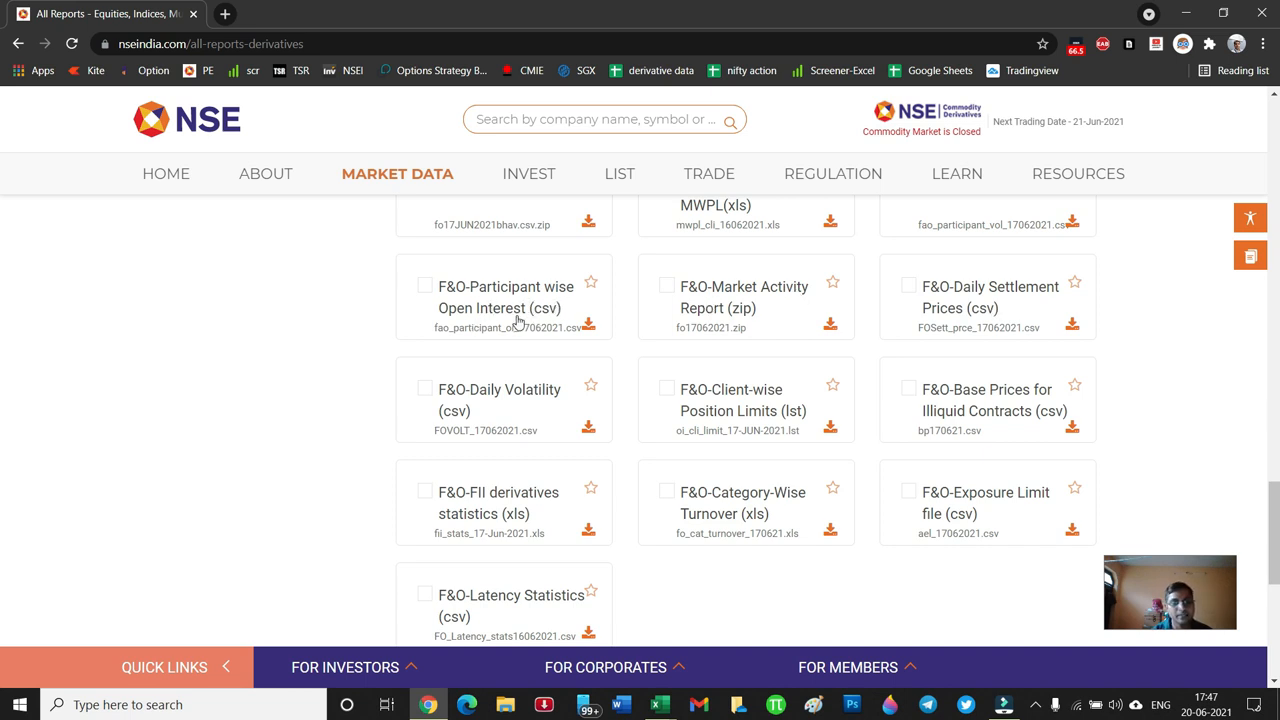
right_click(590, 328)
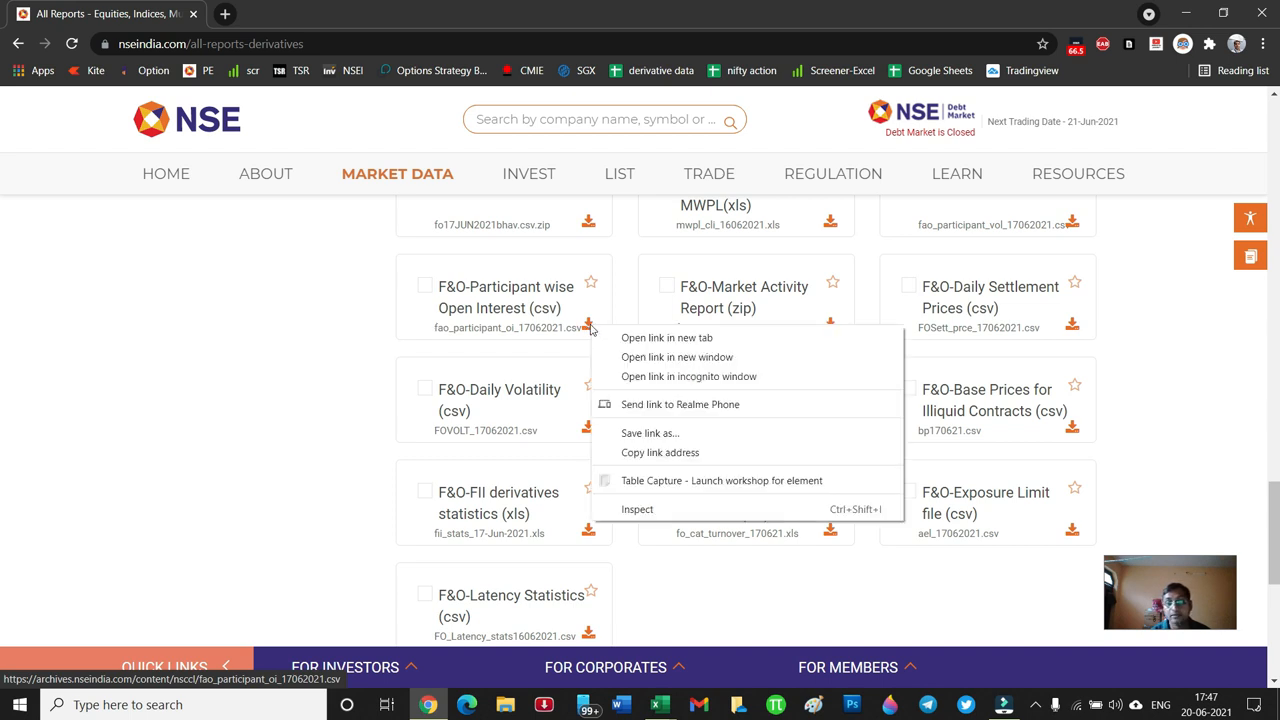
left_click(663, 456)
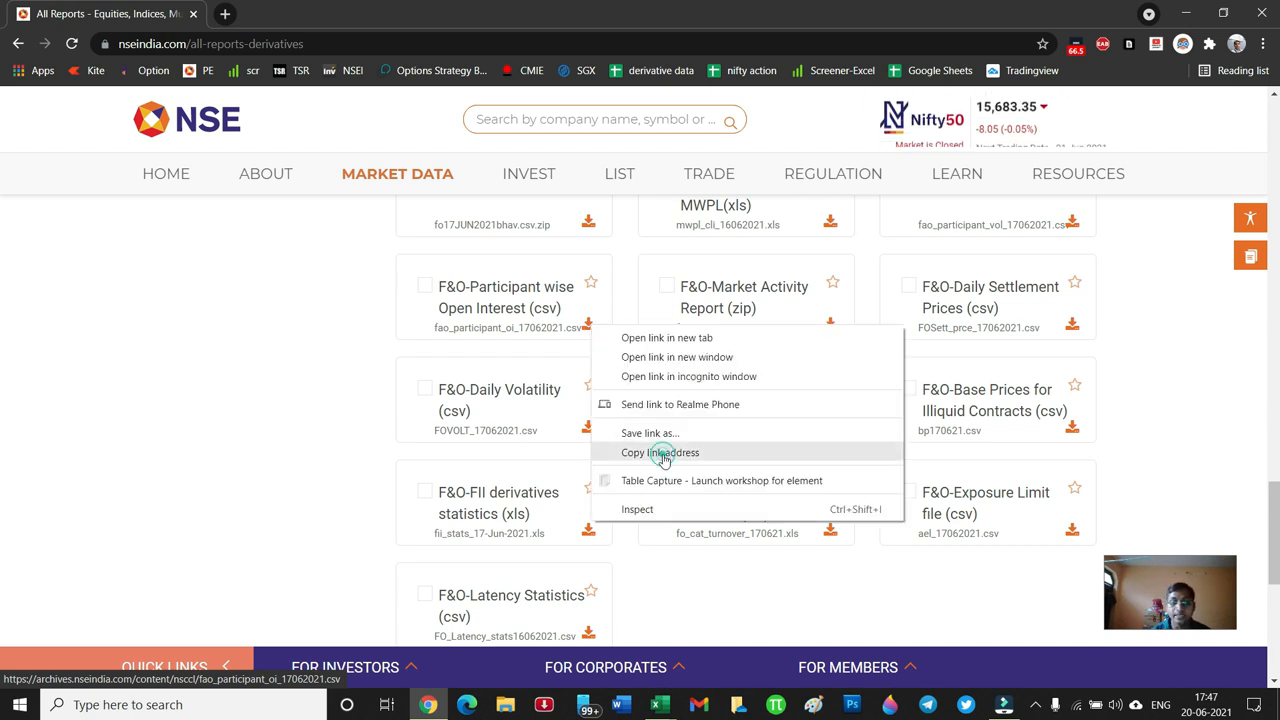
right_click(524, 298)
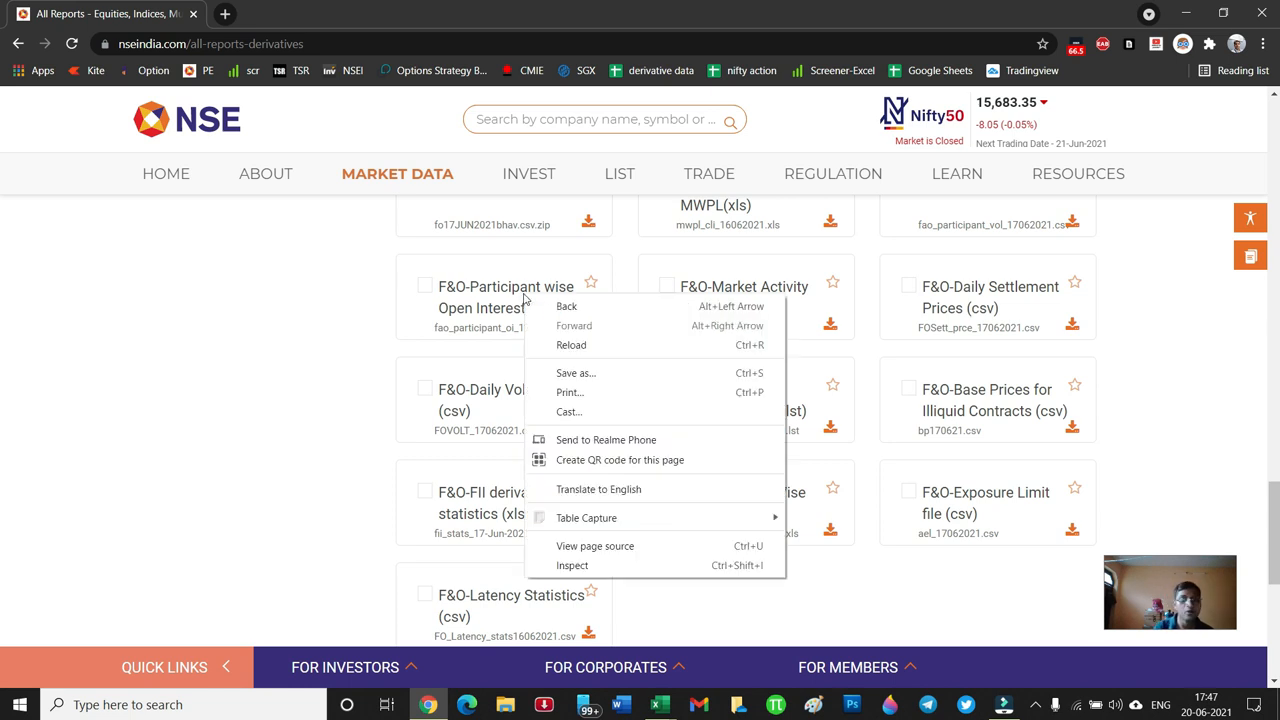
left_click(311, 318)
right_click(590, 326)
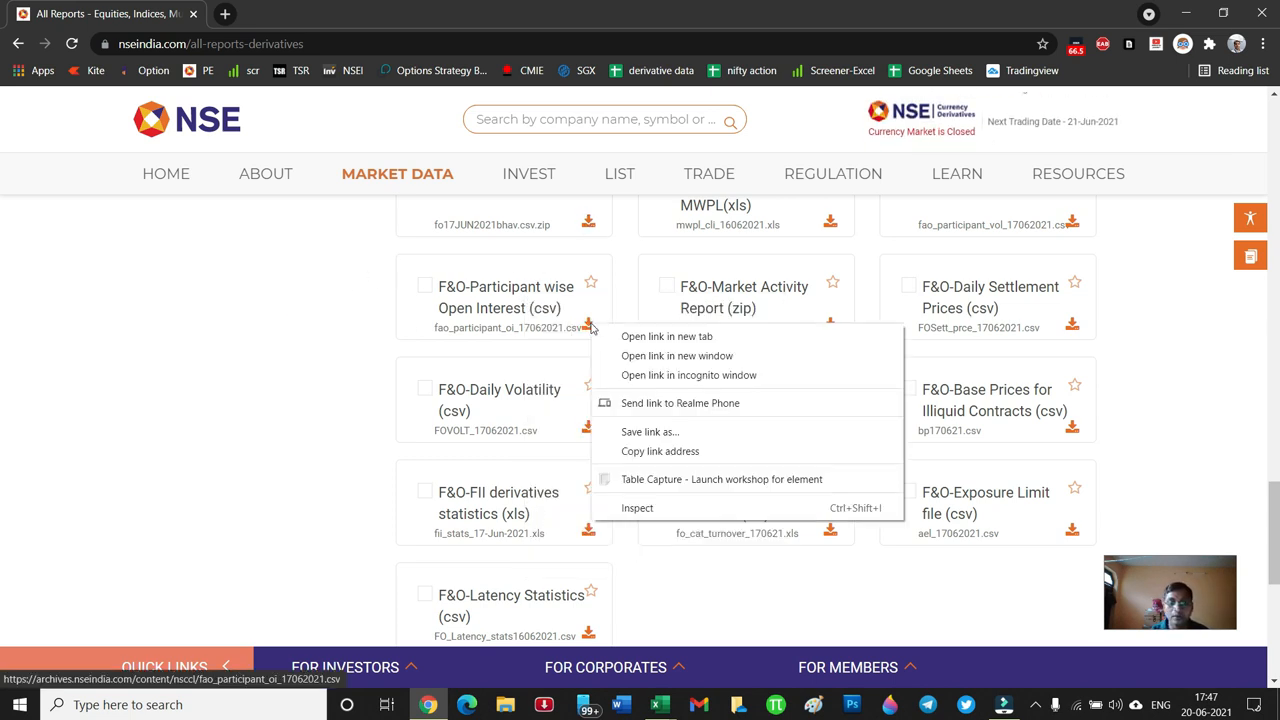
left_click(651, 451)
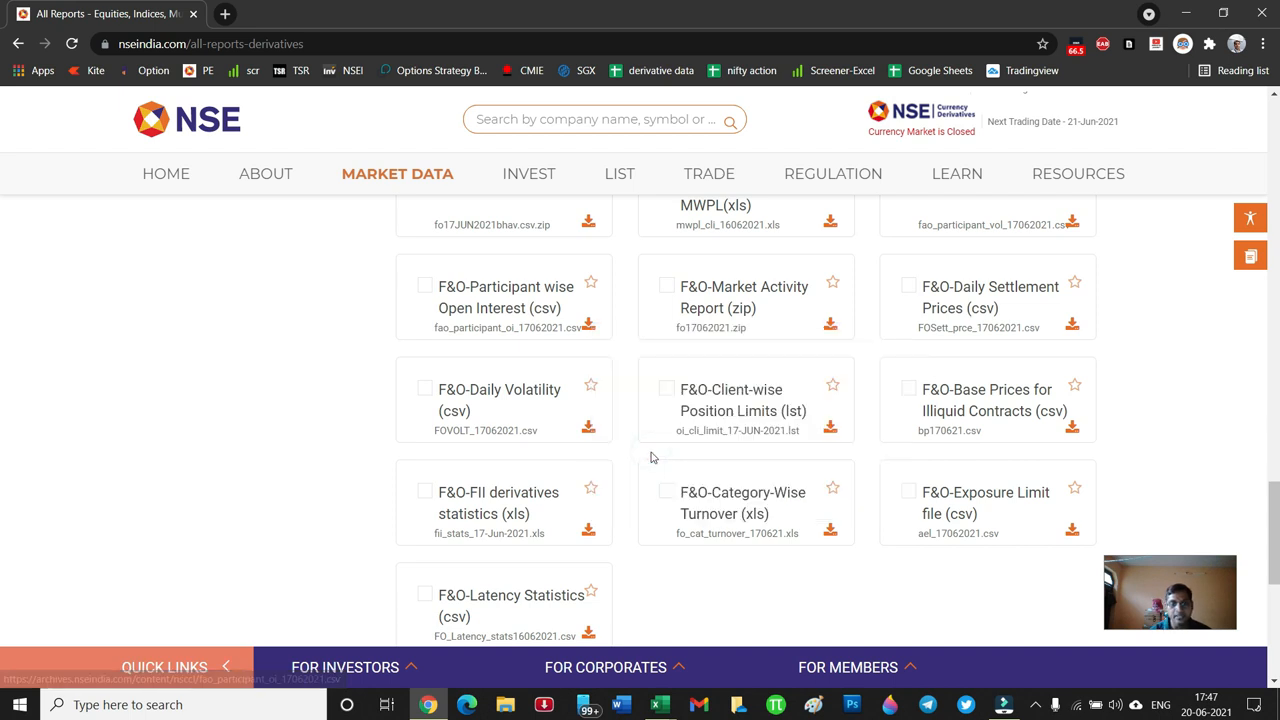
Step: Return to Book2 in Excel, use the copied fao_participant_oi_17062021.csv link as the web import URL, and open the data for transformation
left_click(659, 704)
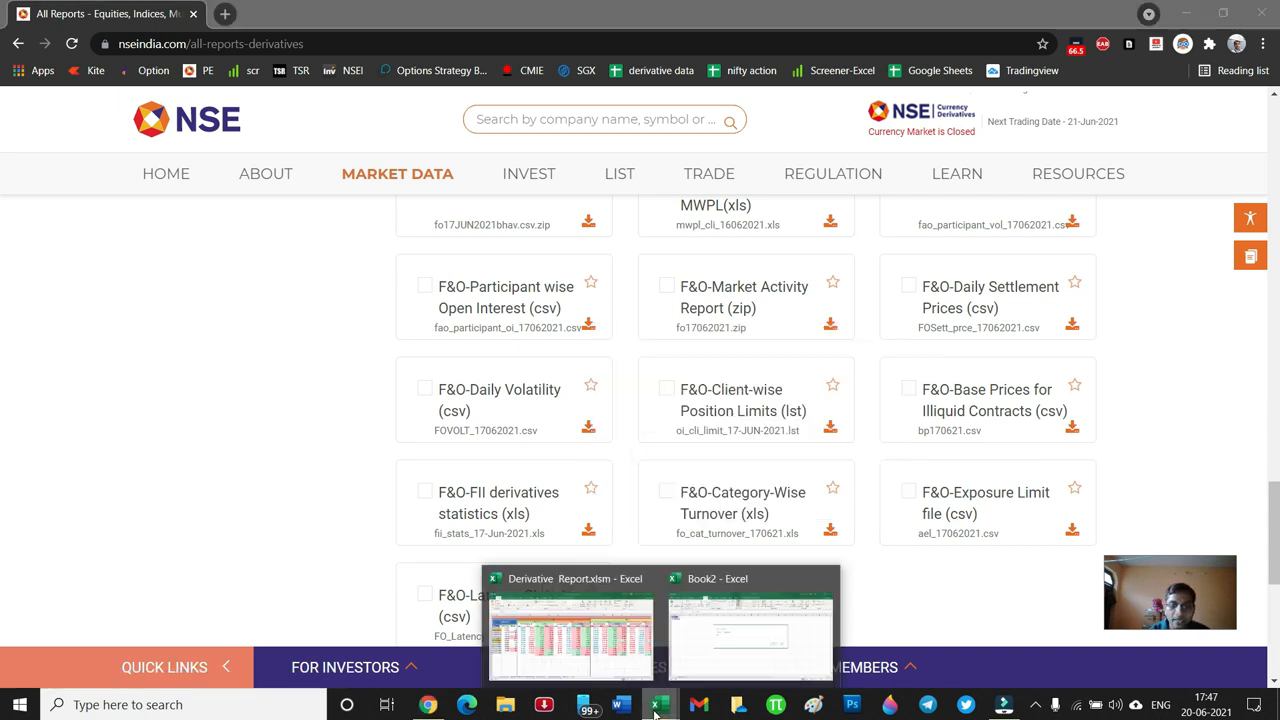
left_click(726, 641)
left_click(420, 353)
key("ctrl+v")
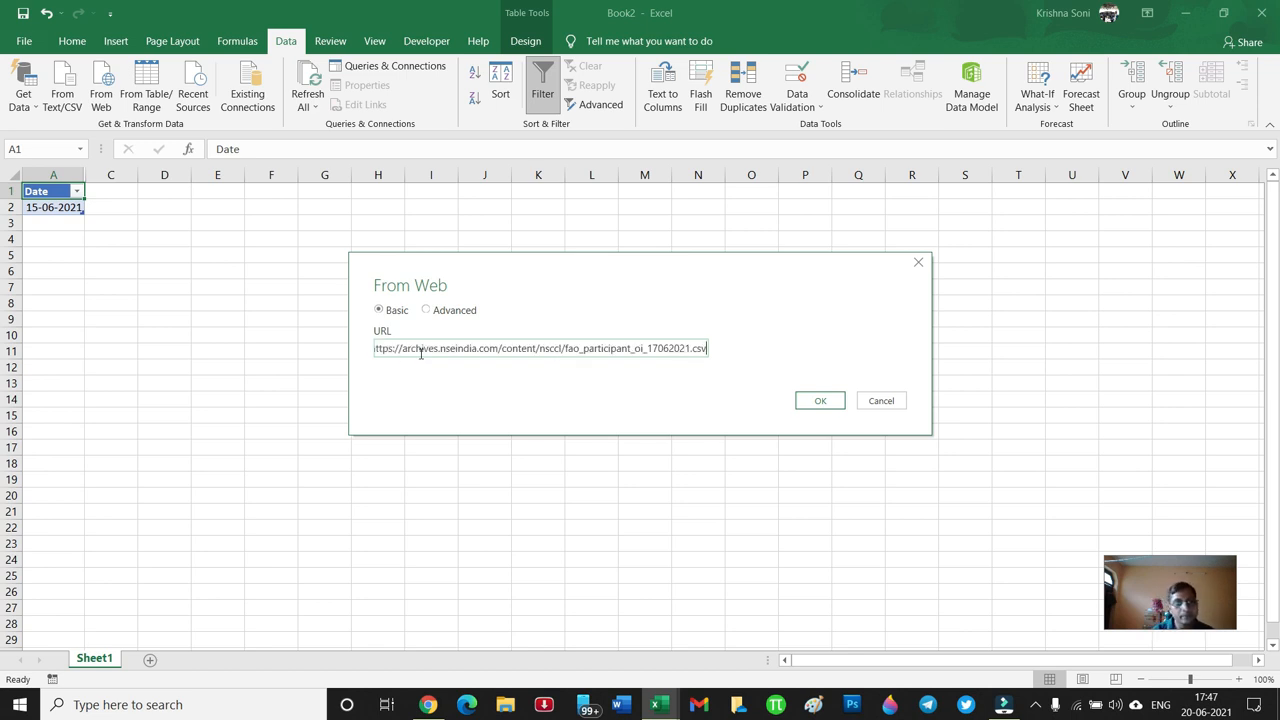
left_click(806, 403)
left_click(809, 402)
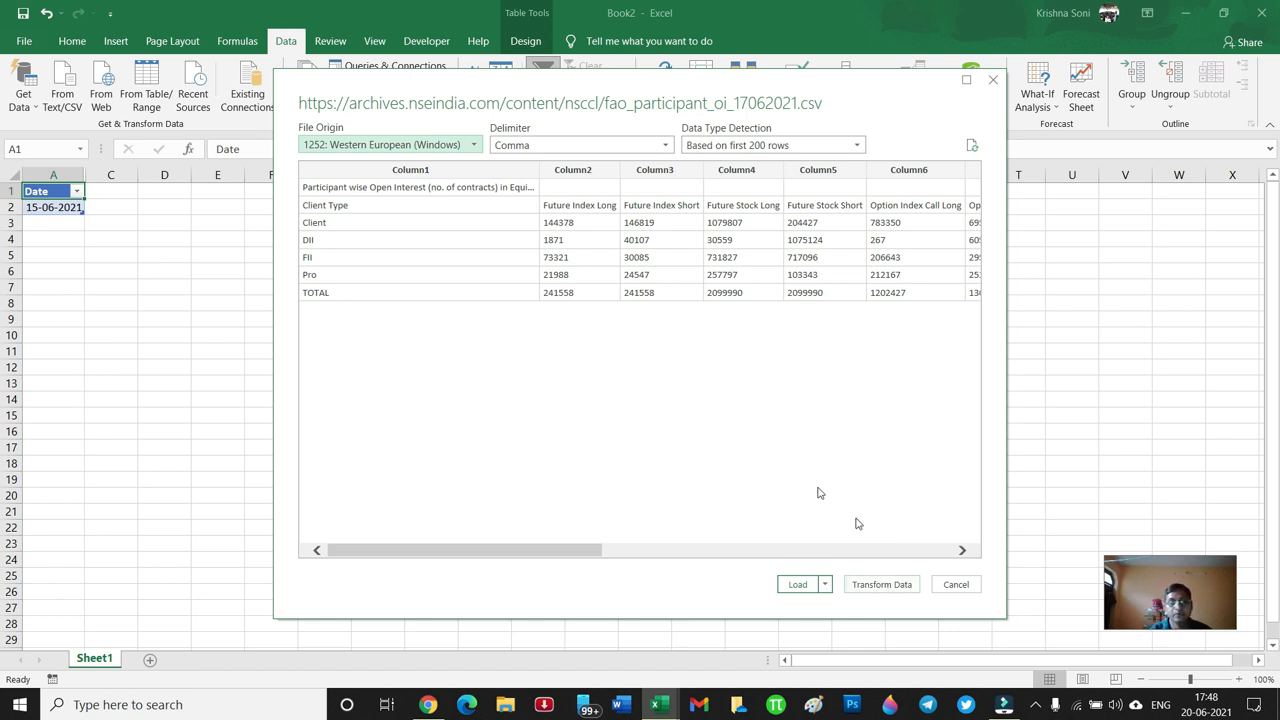
left_click(879, 588)
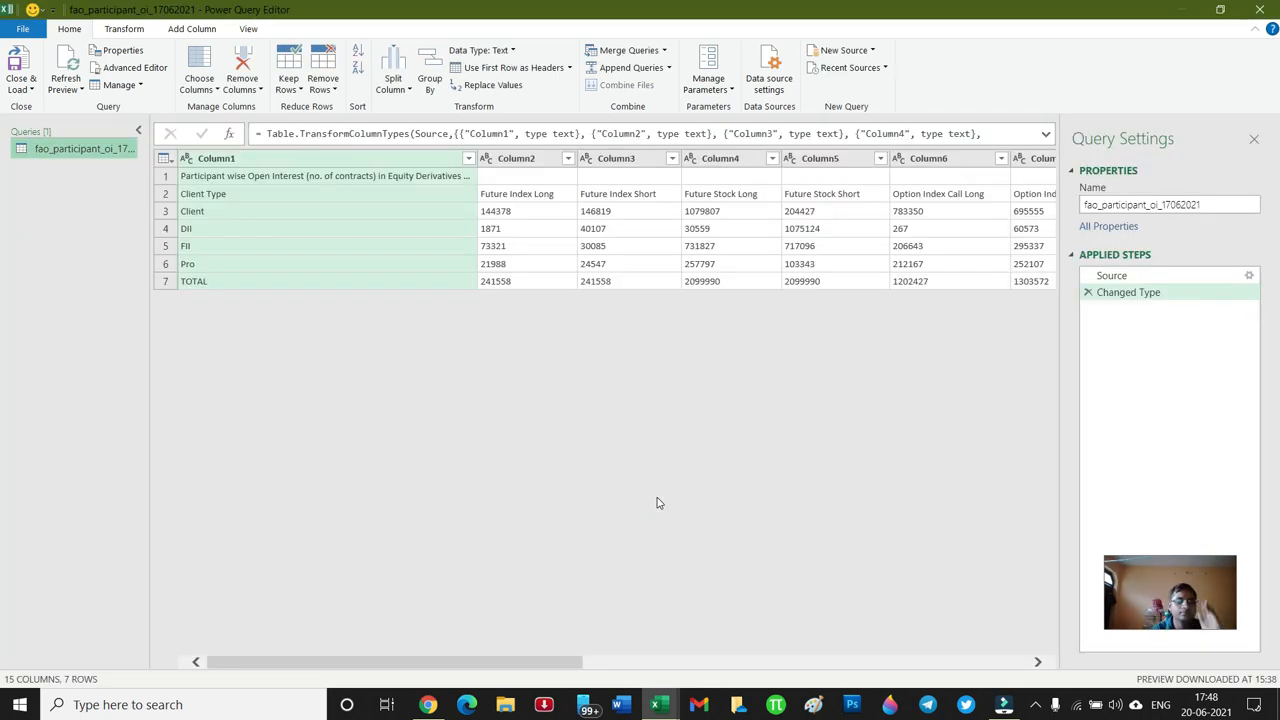
Step: Rename the query to fao_participant_oi
double_click(98, 150)
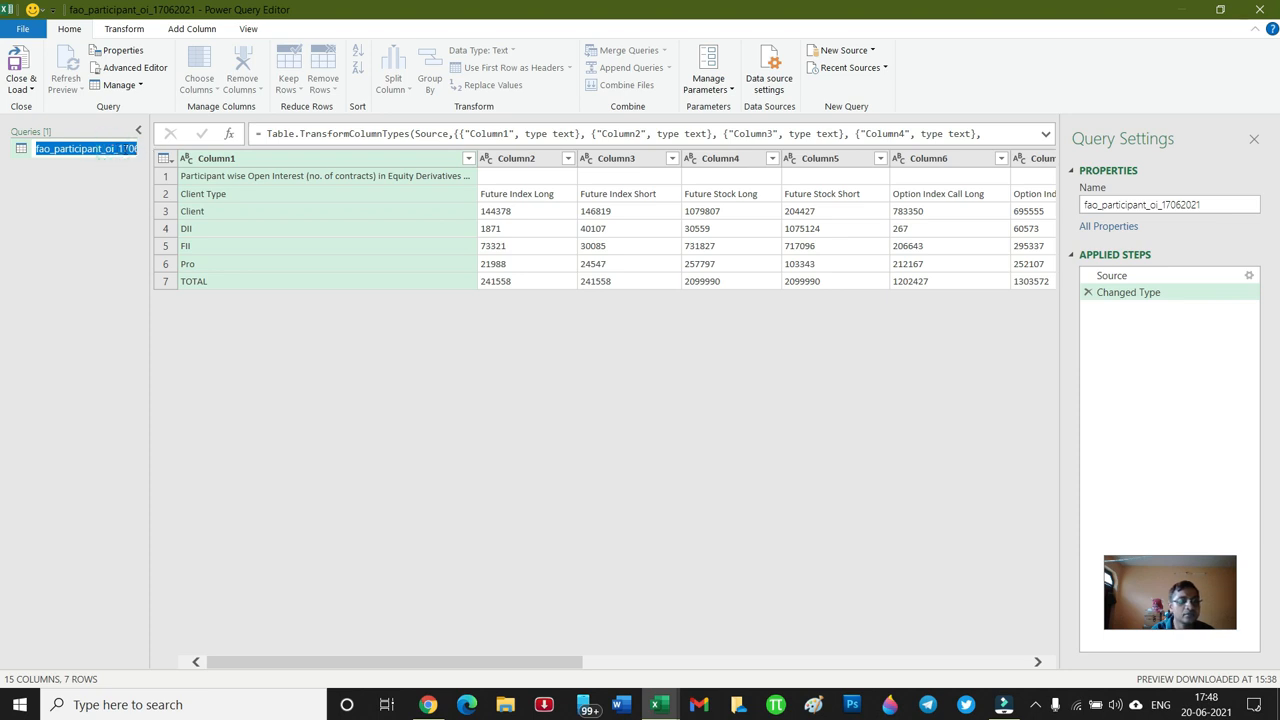
left_click(125, 148)
key("End")
key("BackSpace")
key("BackSpace")
key("BackSpace")
key("BackSpace")
key("BackSpace")
key("BackSpace")
key("BackSpace")
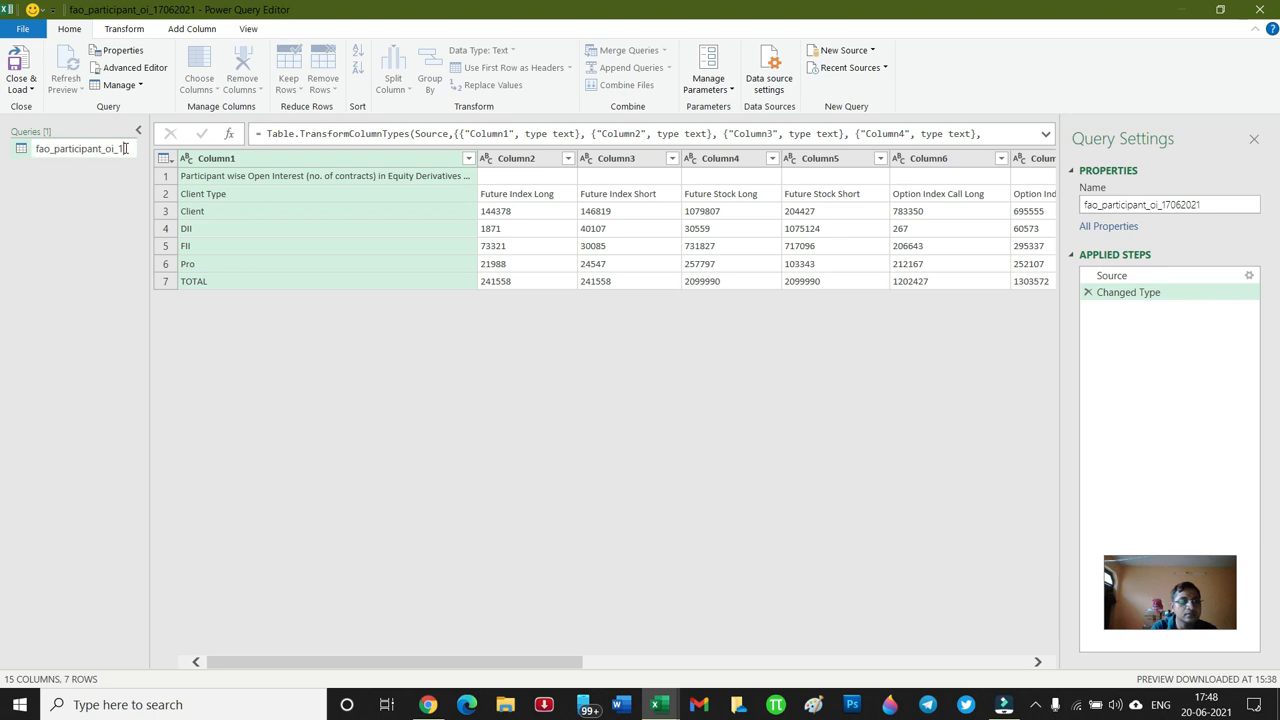
key("Return")
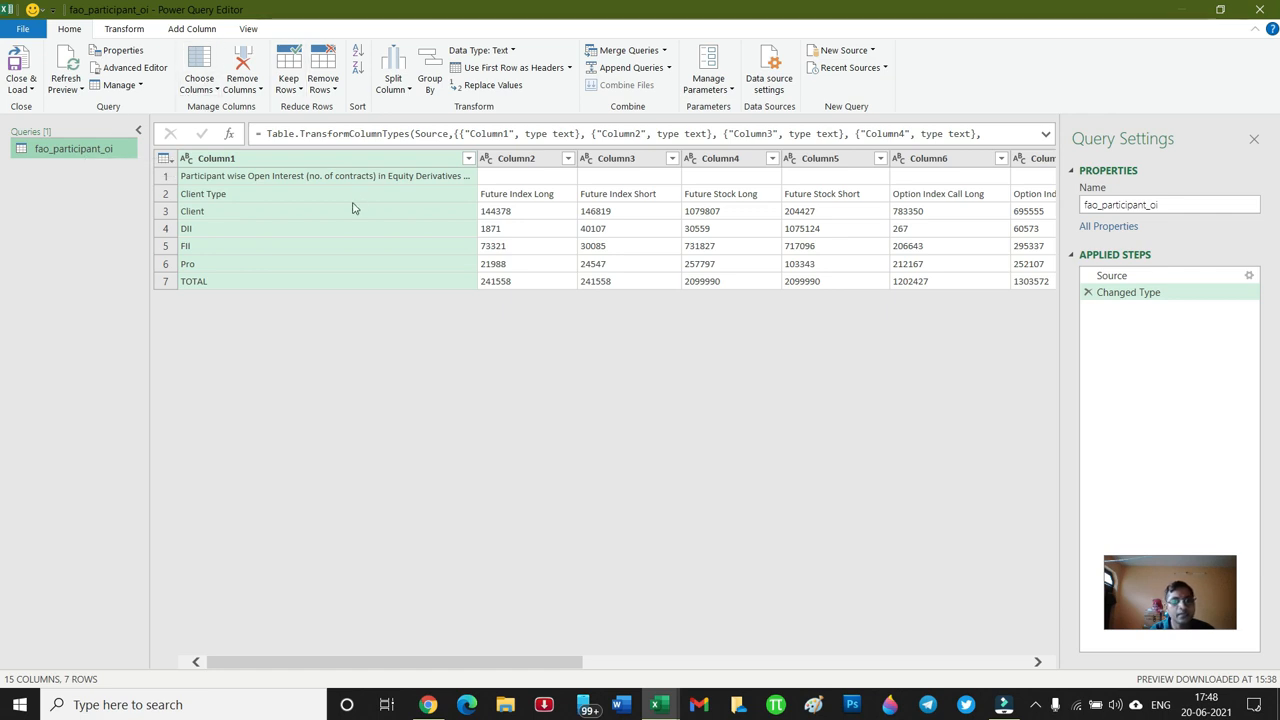
Step: Remove the top 1 row, which holds the report title, from the query table
left_click(164, 178)
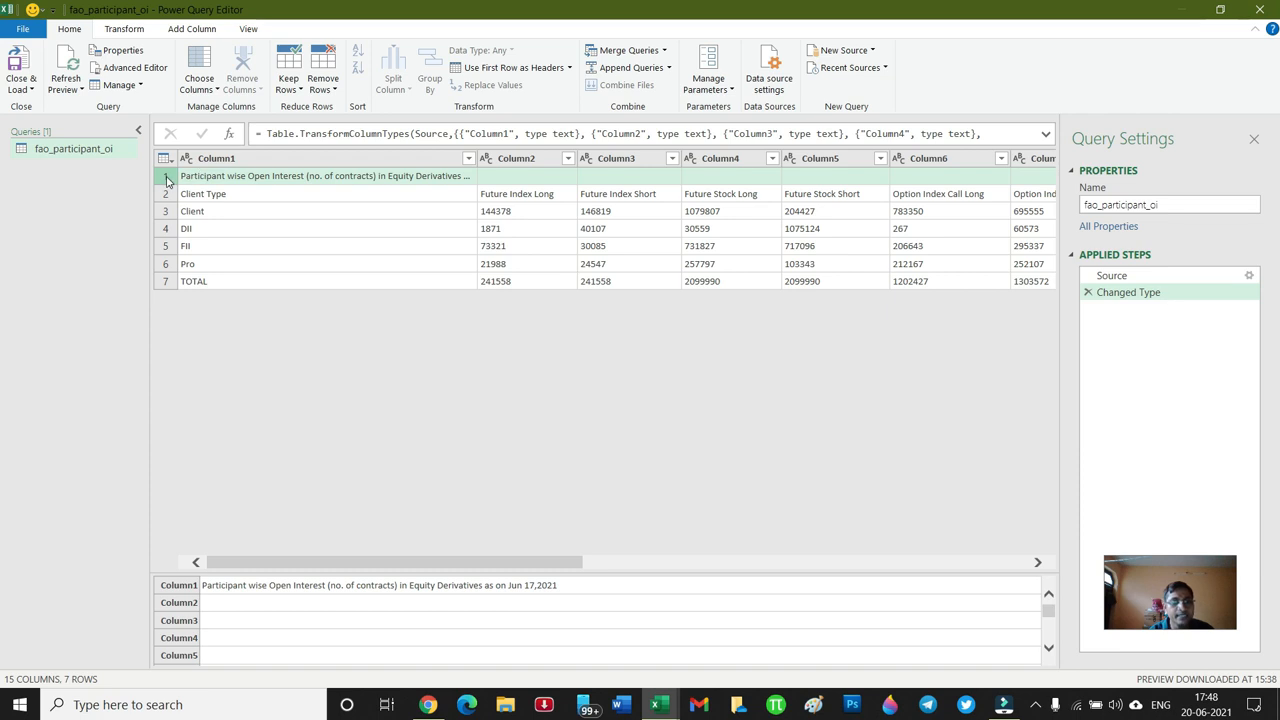
left_click(330, 89)
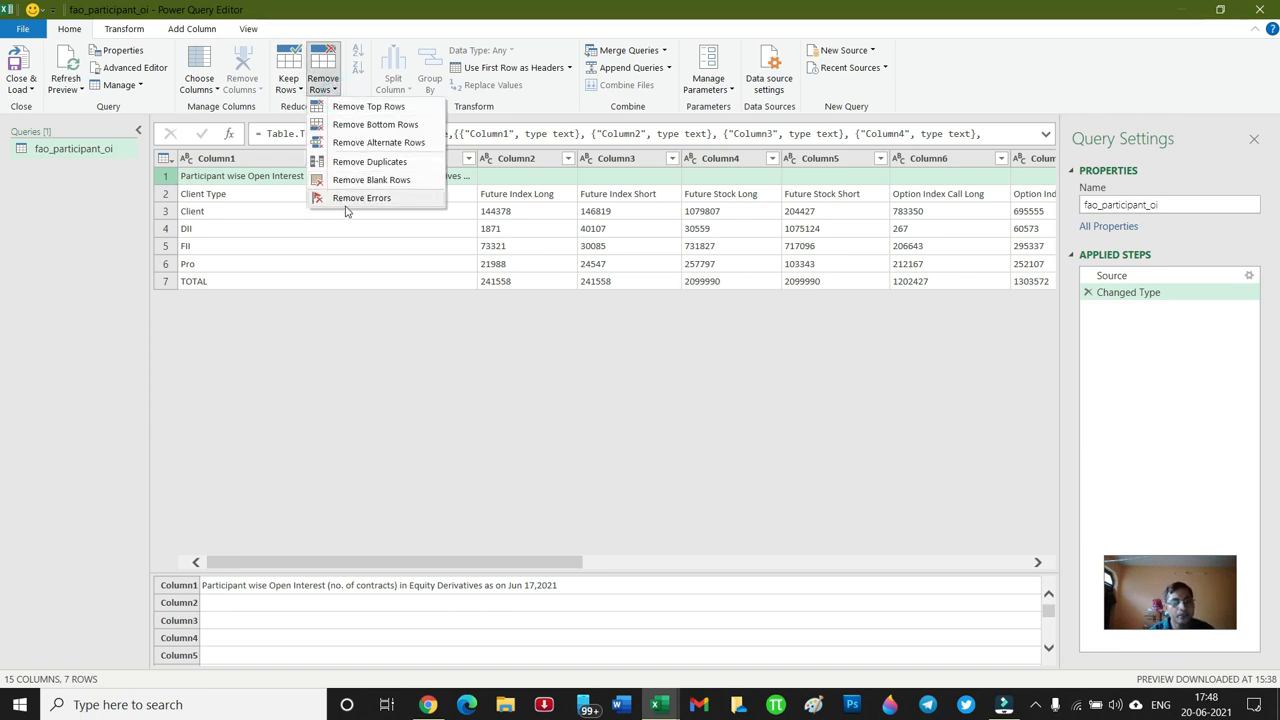
left_click(366, 108)
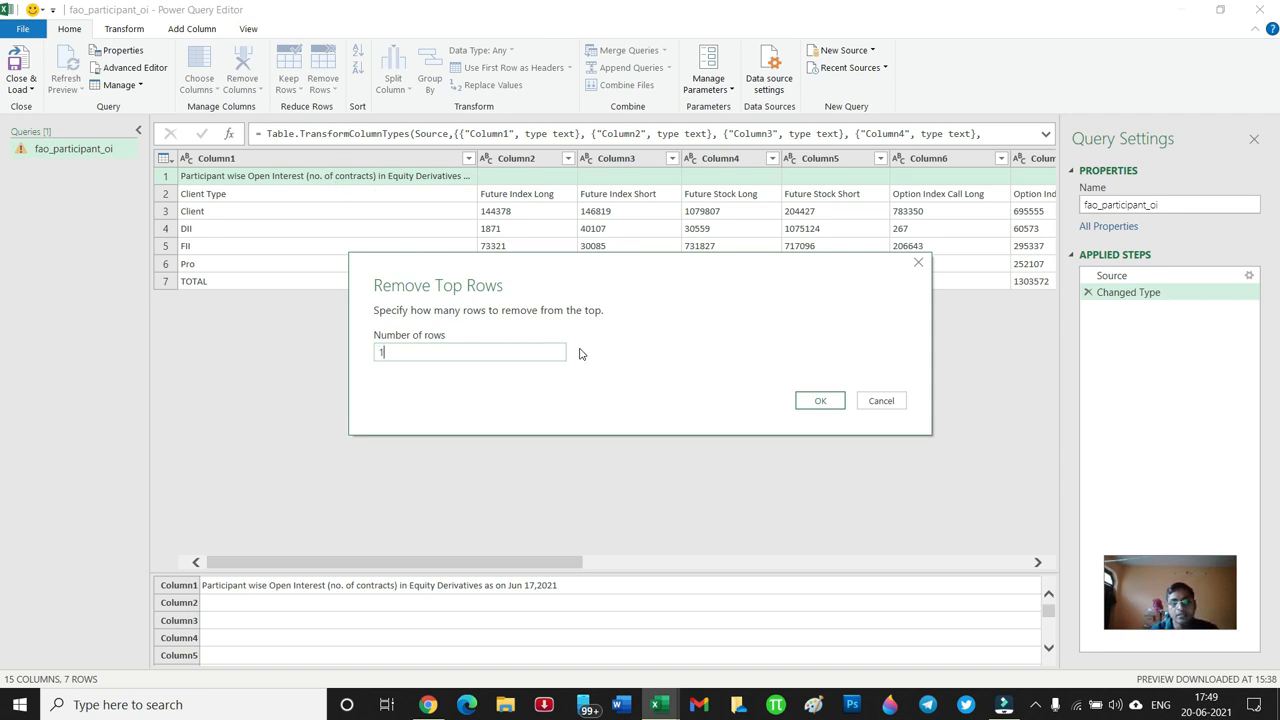
key("Return")
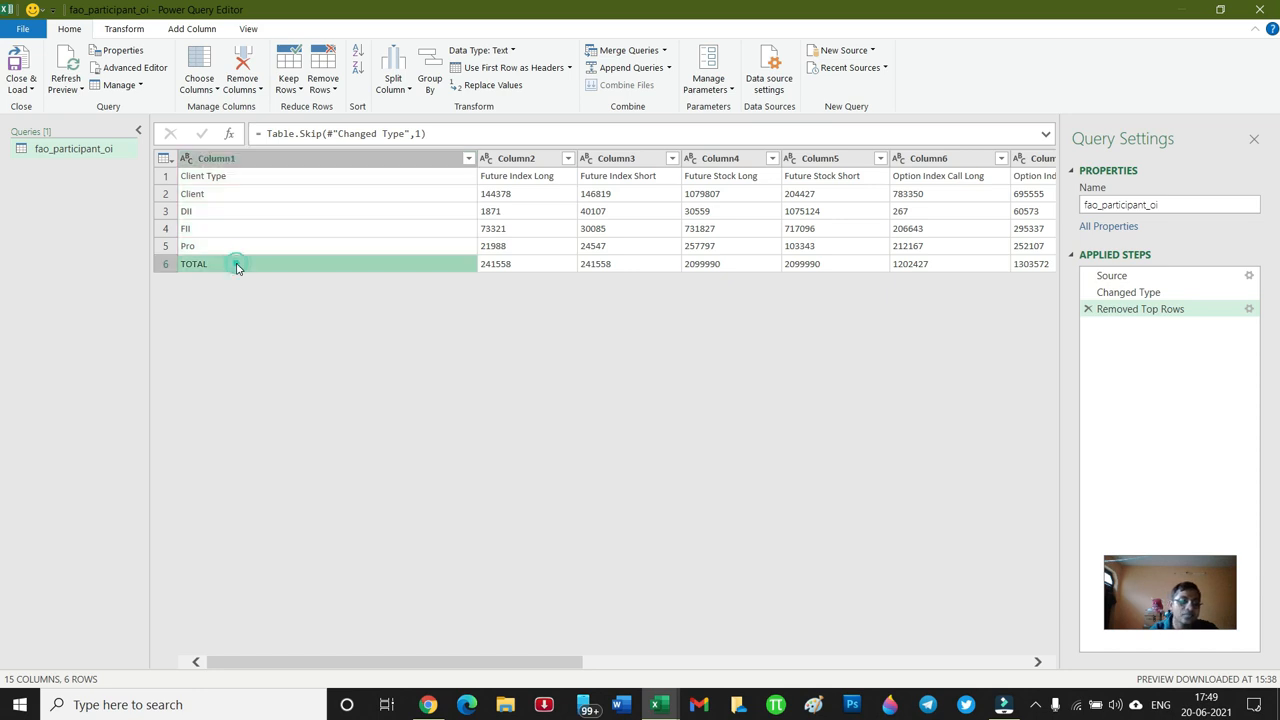
Step: Remove the bottom 1 row, which holds the TOTAL figures, from the query table
left_click(237, 267)
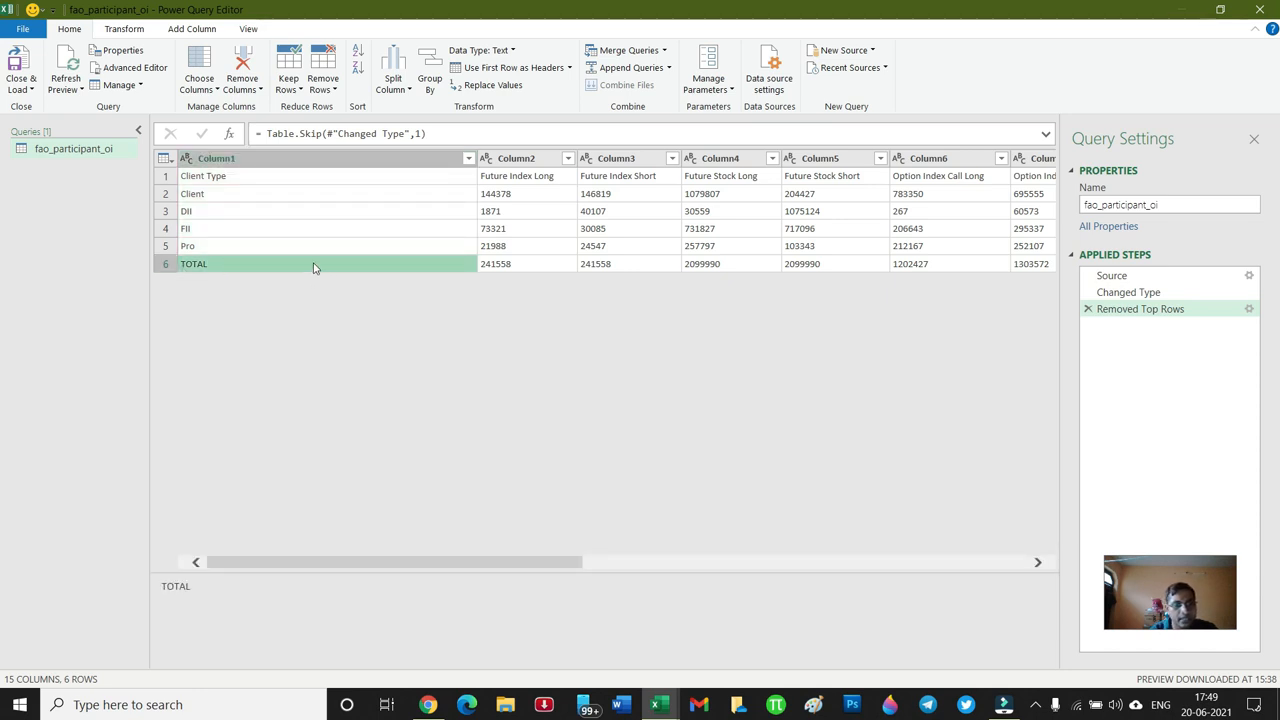
left_click(327, 72)
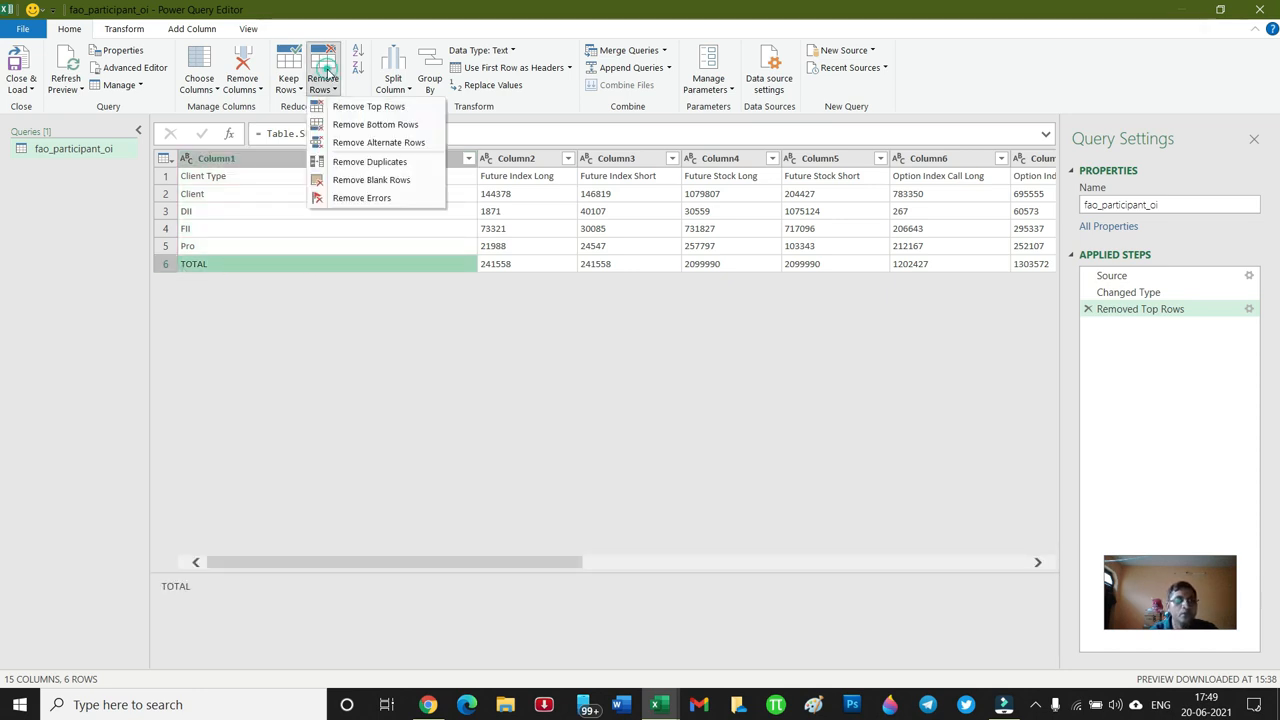
left_click(375, 125)
type("1")
key("Return")
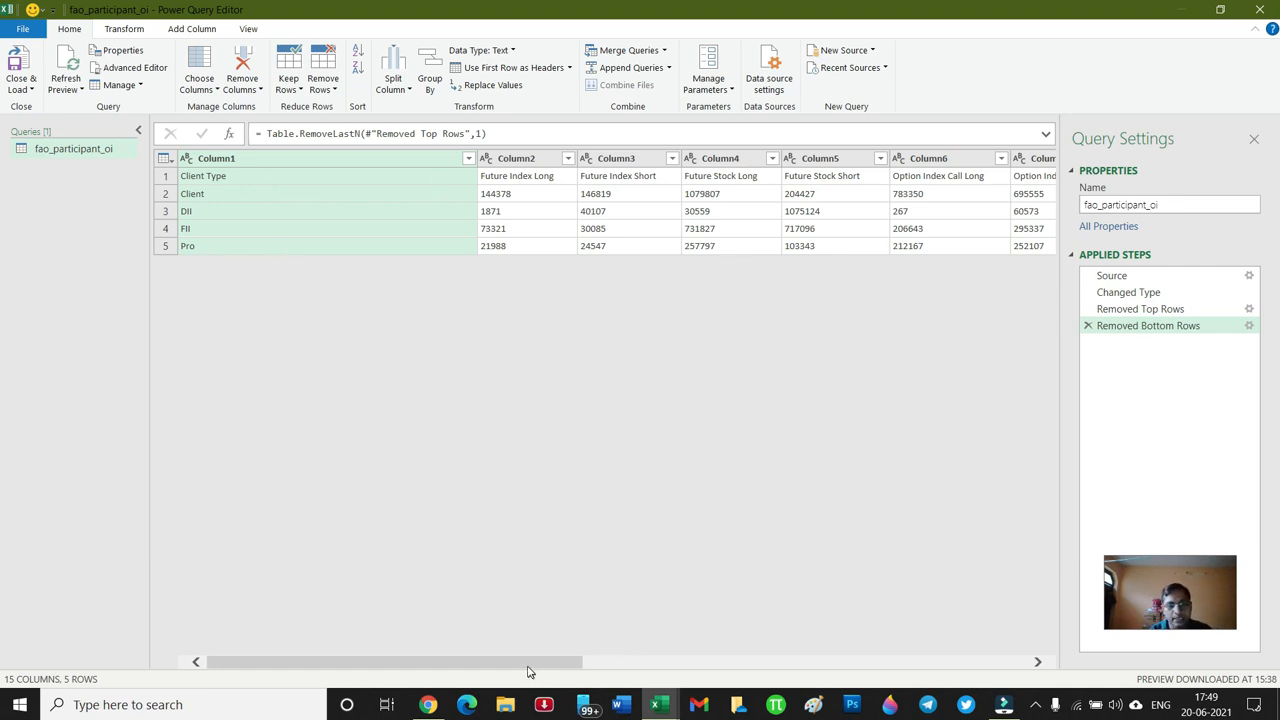
Step: Remove Column14 and Column15, which hold the total long and total short contracts
left_click_drag(528, 665, 1065, 655)
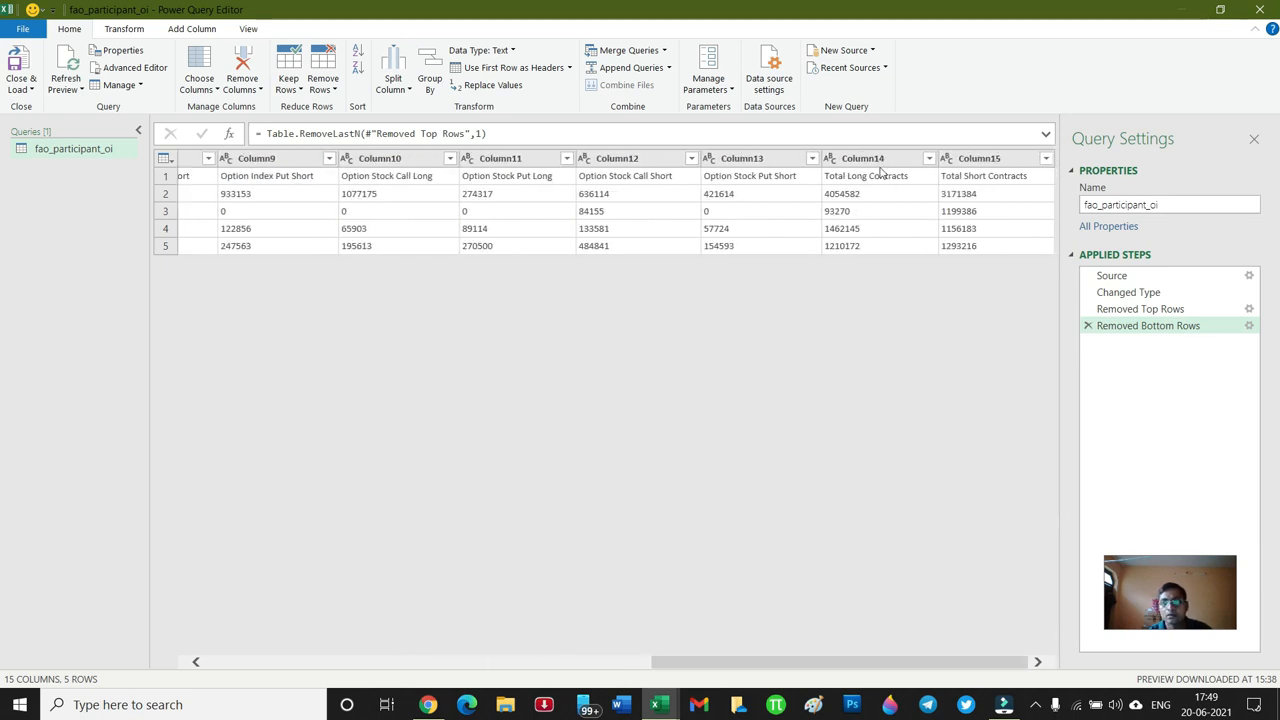
left_click(920, 160)
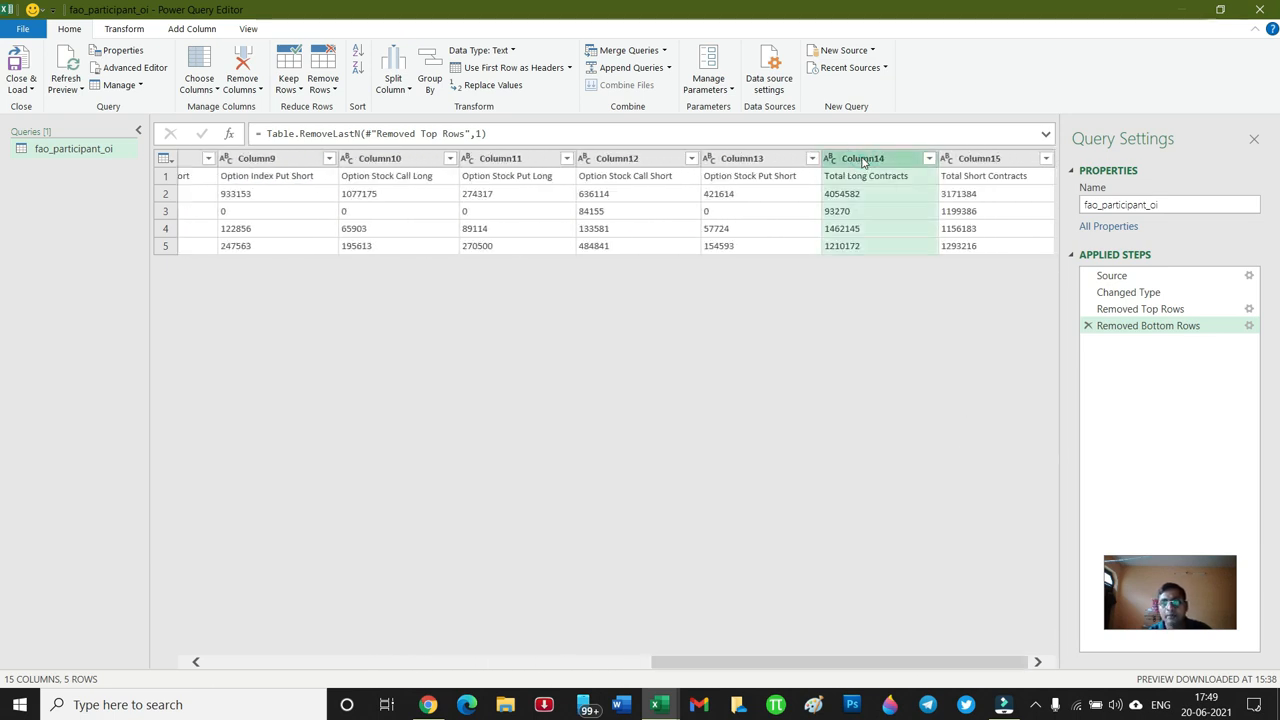
left_click(995, 160, "ctrl")
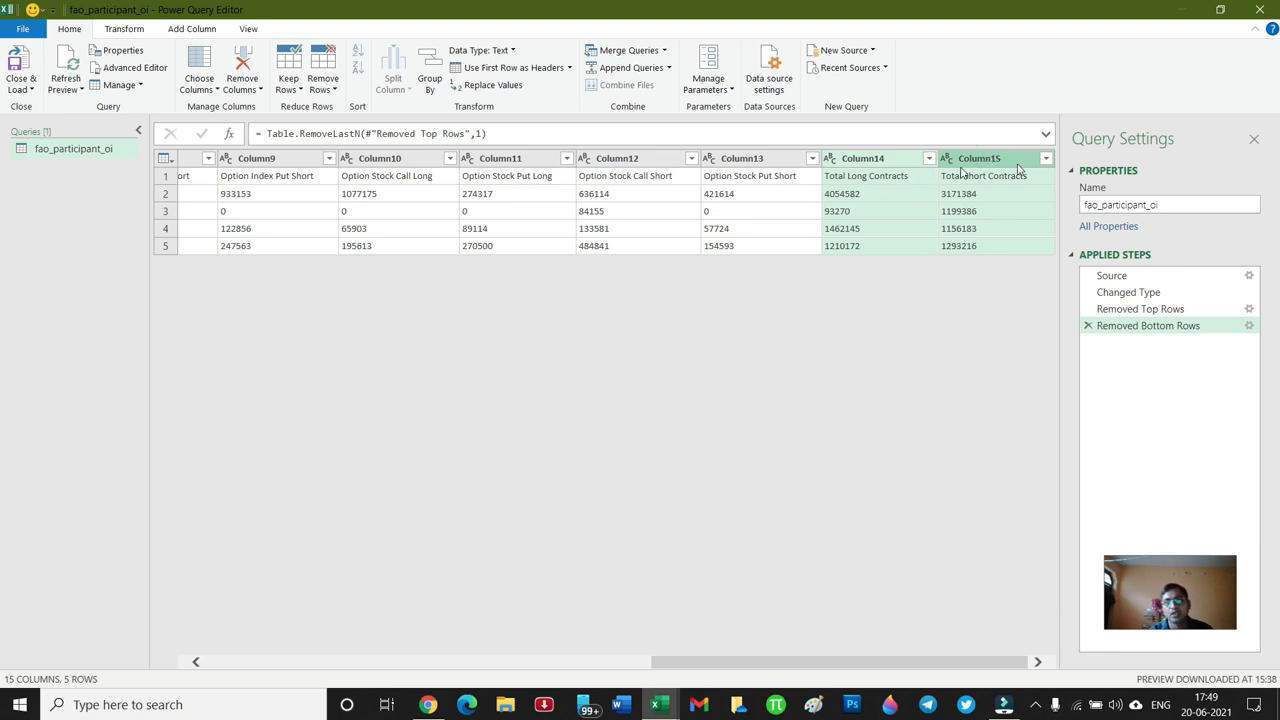
left_click(241, 66)
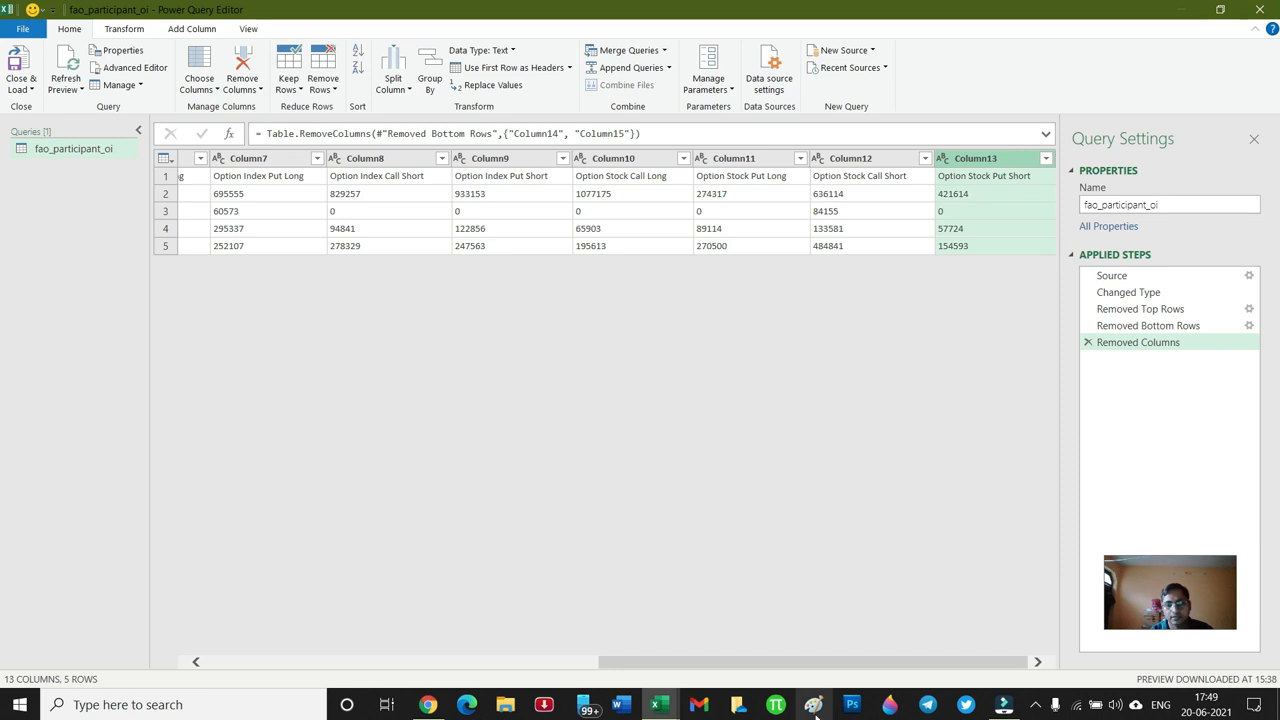
Step: Promote the first row, starting with Client Type, to column headers
left_click(560, 663)
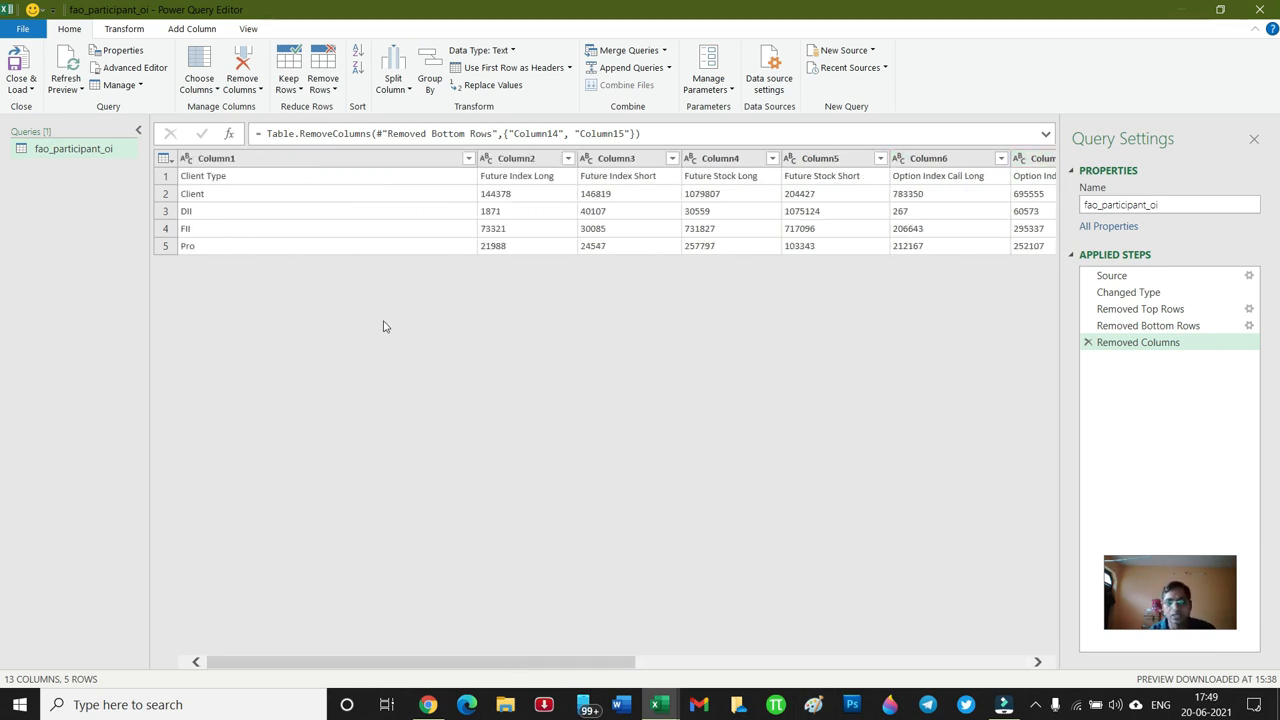
left_click(166, 176)
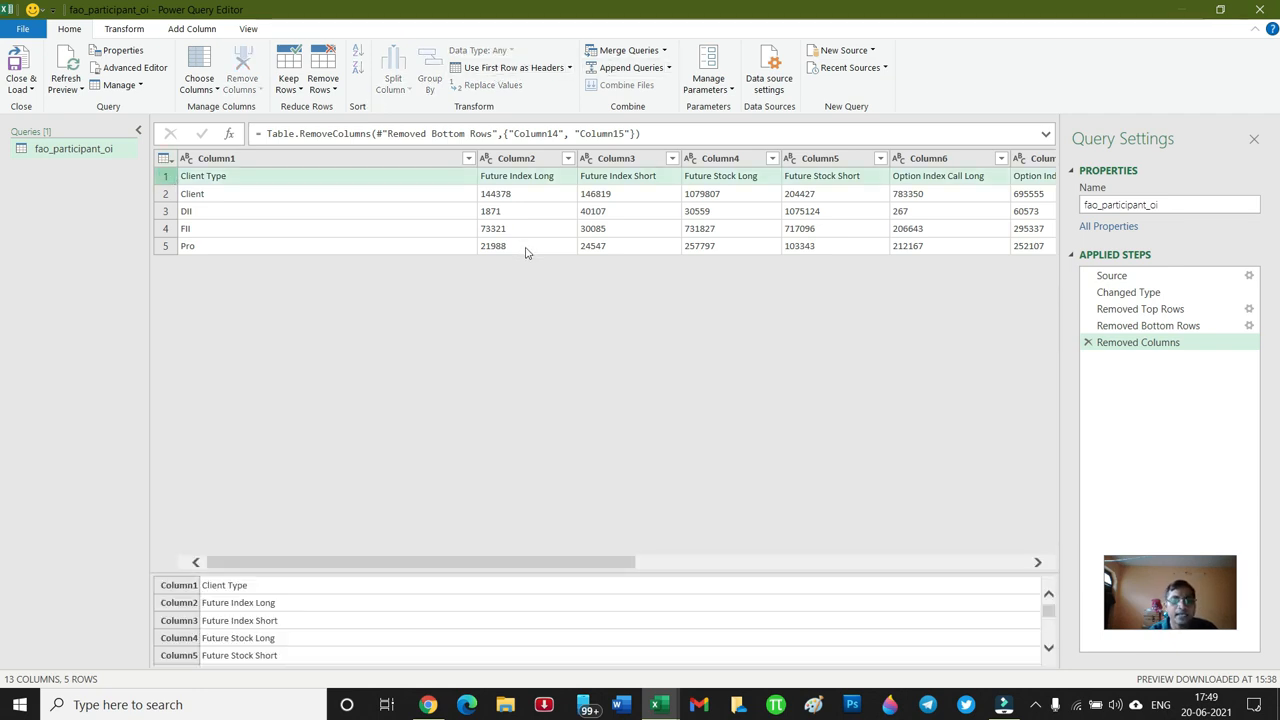
left_click(166, 176)
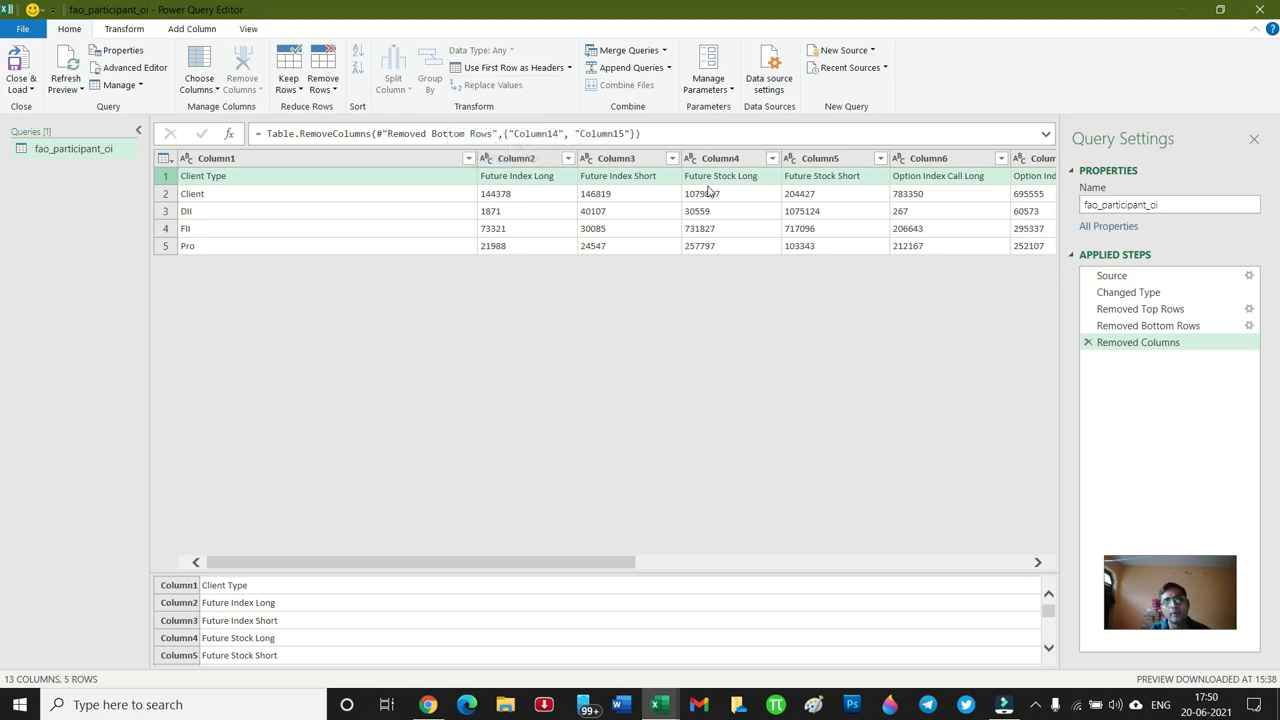
left_click(534, 70)
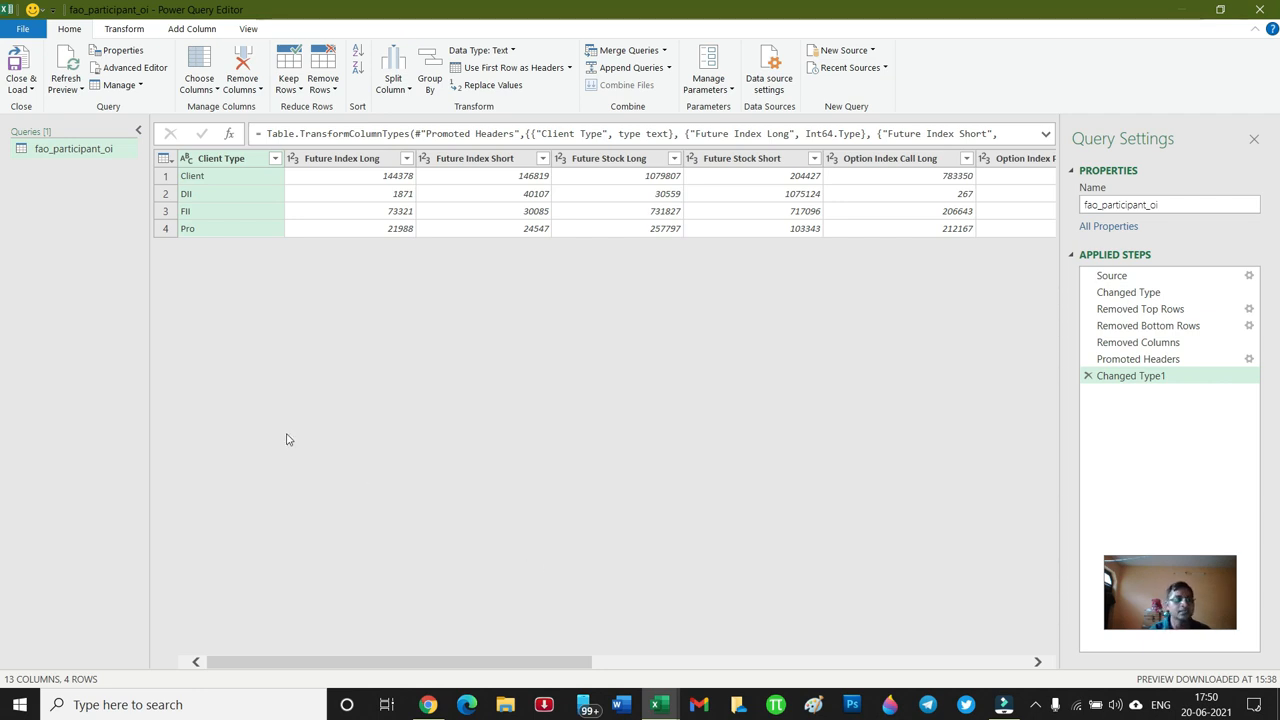
Step: Open the query's M code in the Advanced Editor and add the function header "(Date as Text)as tabel=>" above the let line
left_click(129, 70)
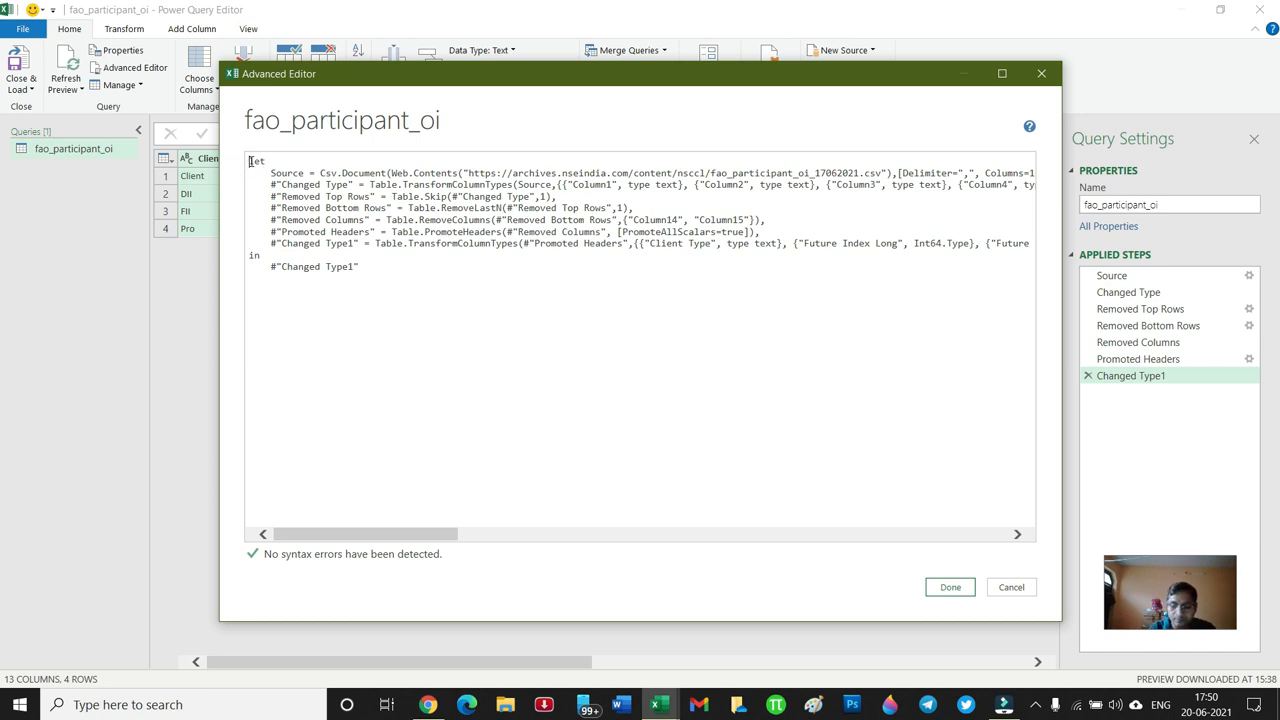
key("Return")
type("(")
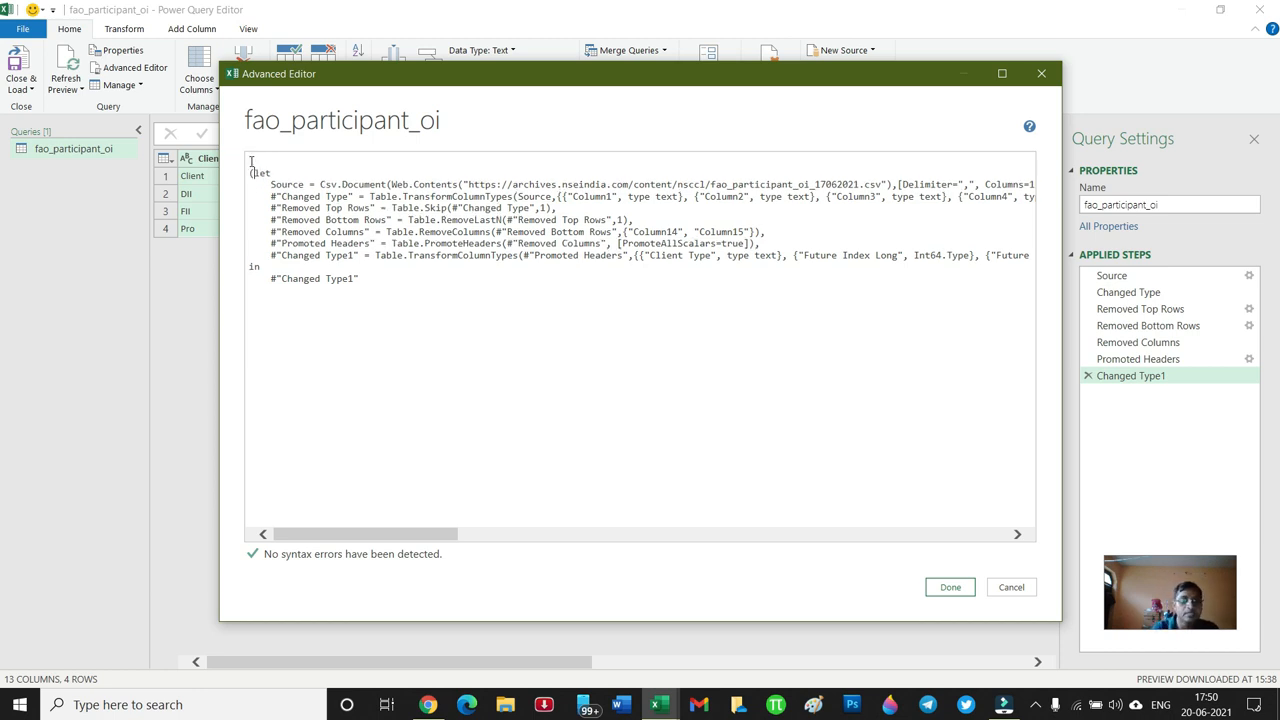
key("BackSpace")
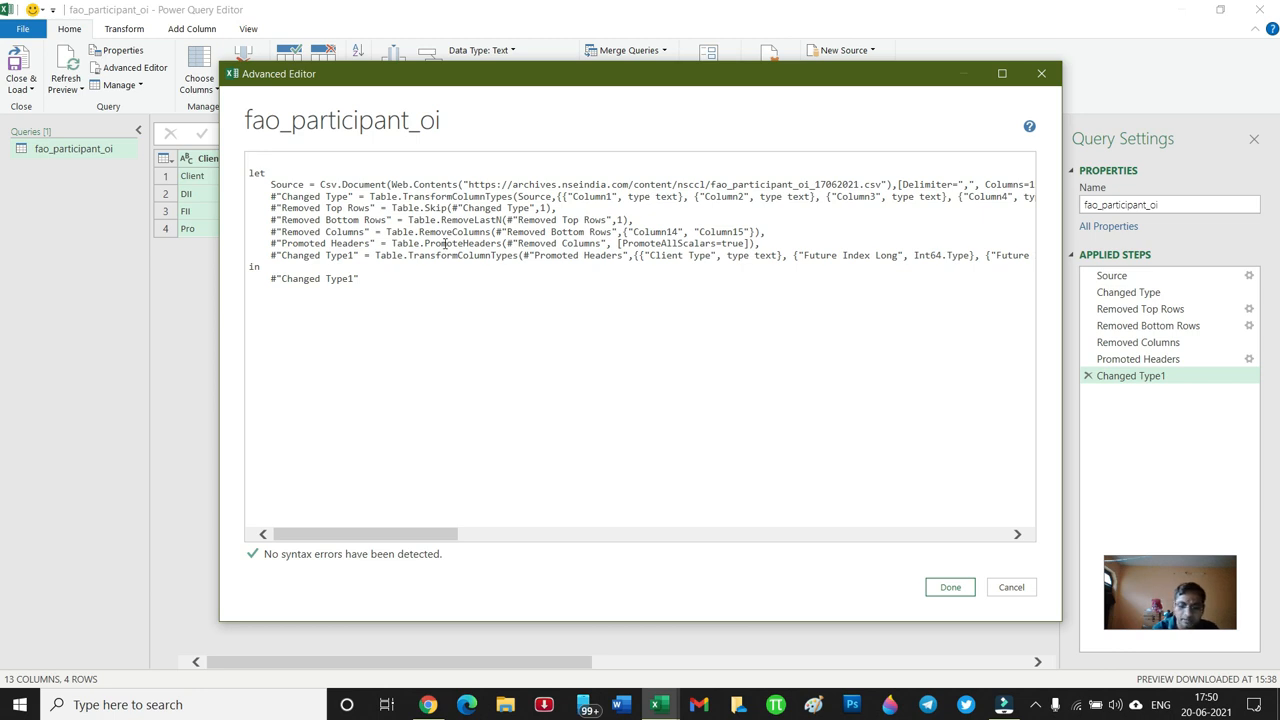
type("(Date")
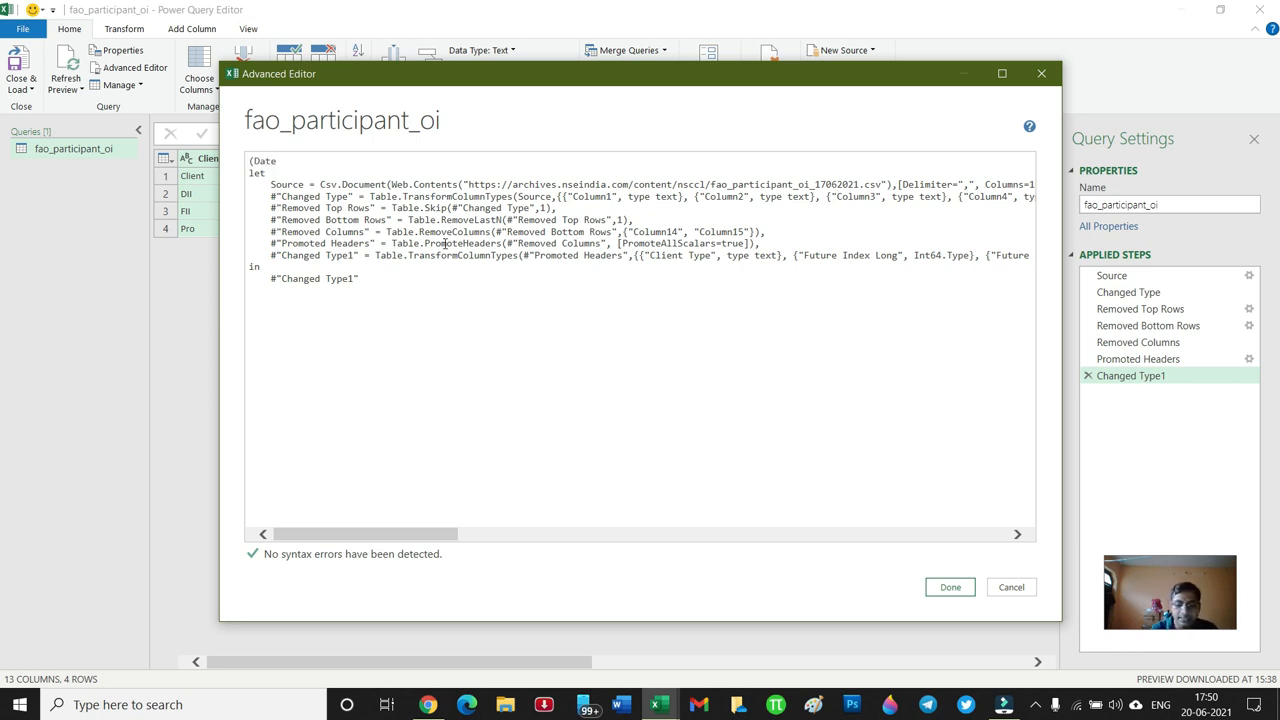
type(" as Text")
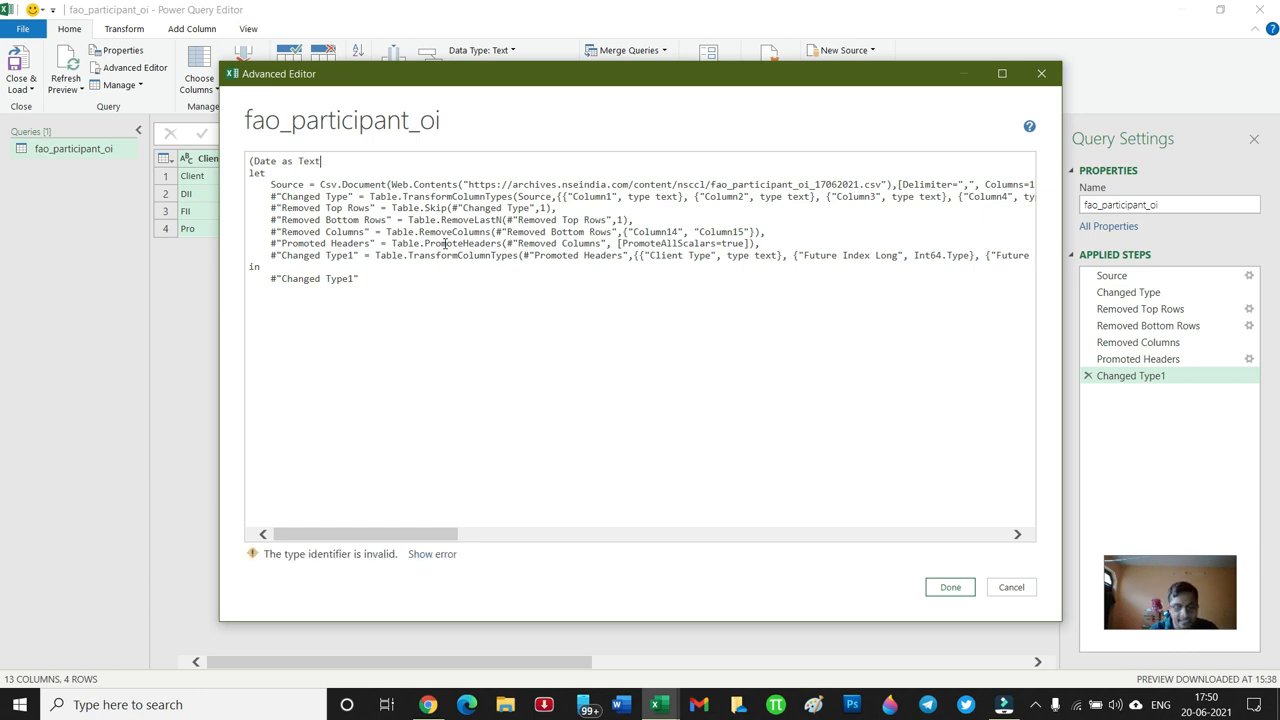
type(")")
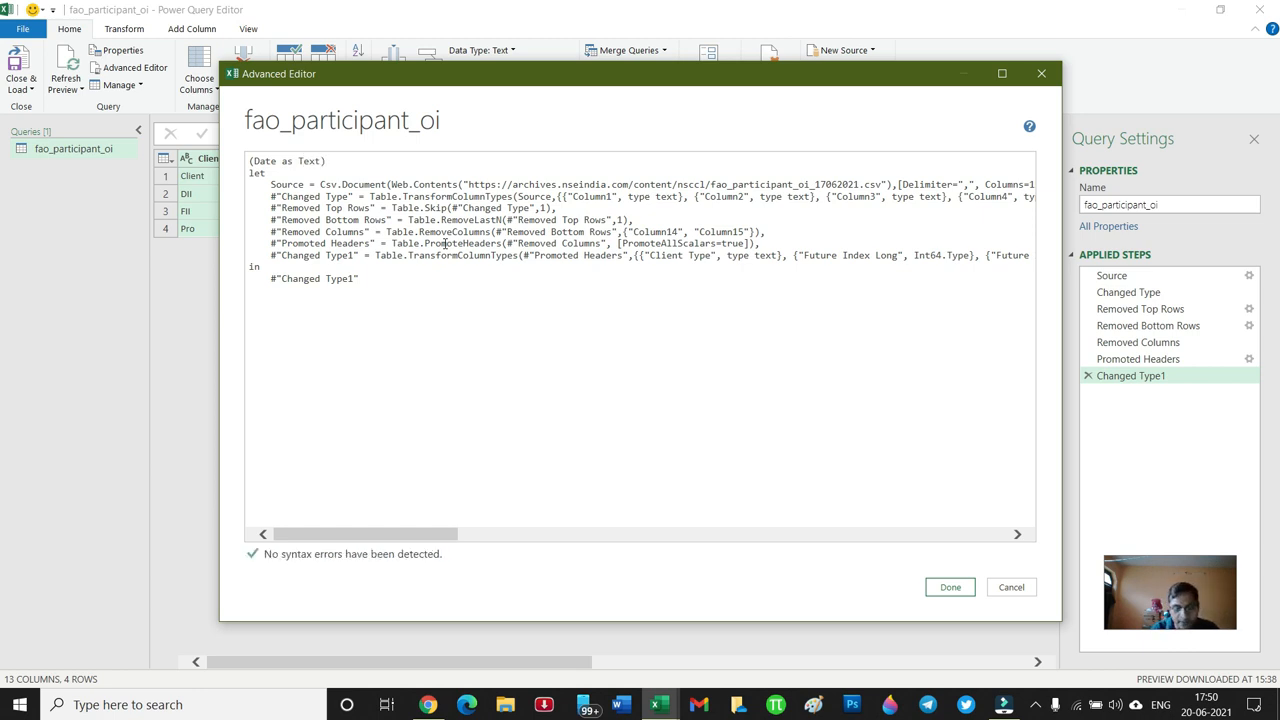
type("asT")
key("BackSpace")
type("tabel=>")
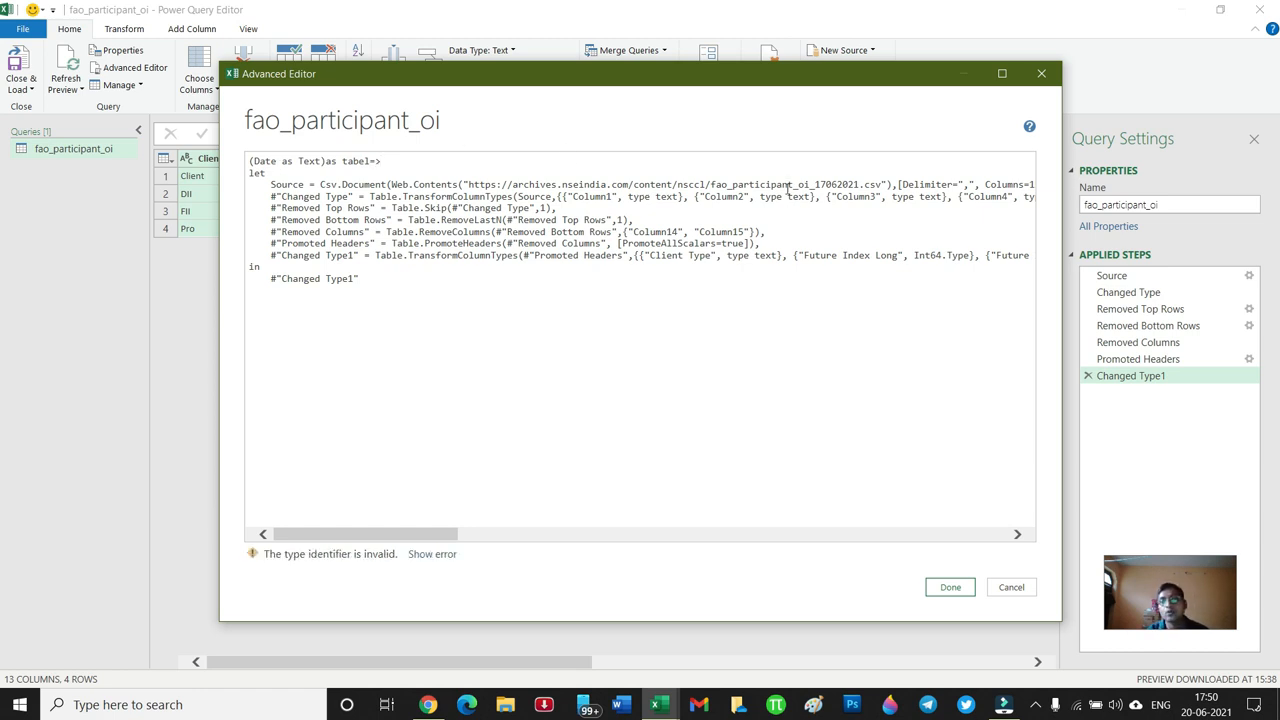
Step: Replace the hard-coded 17062021 in the source URL with the Date parameter, concatenated as "&Date&" before .csv
left_click_drag(815, 184, 856, 184)
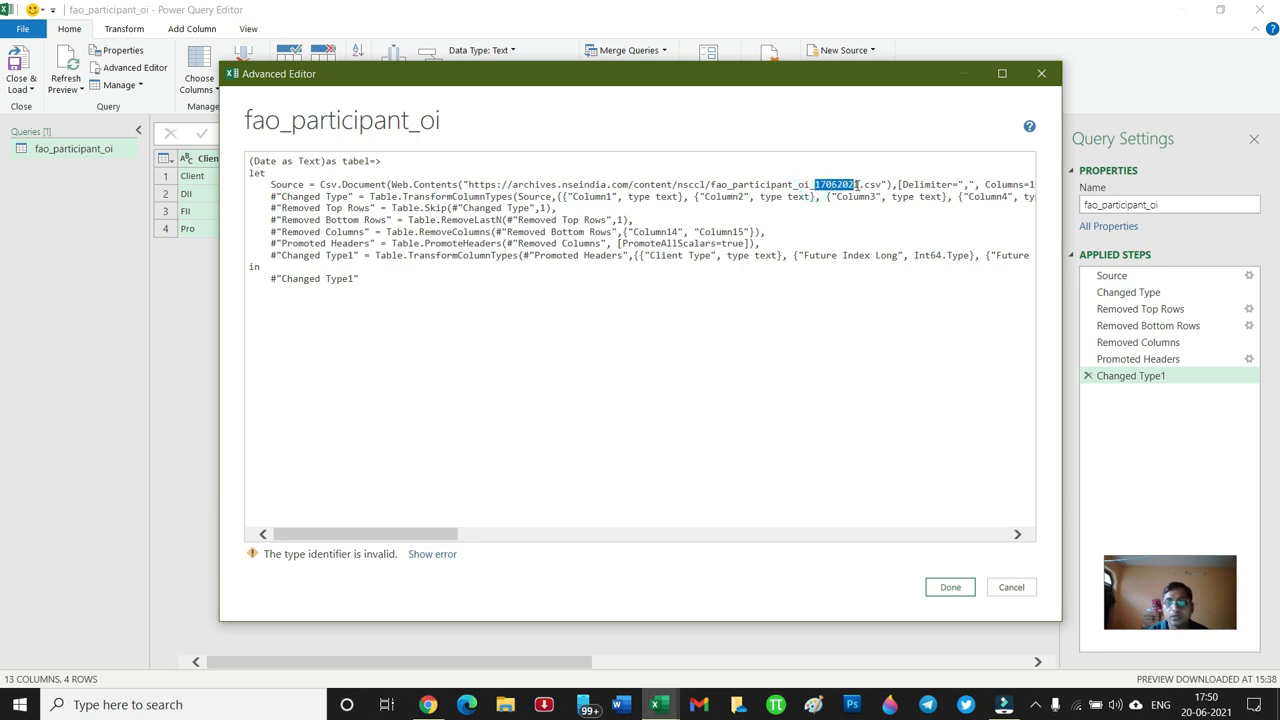
left_click_drag(857, 184, 862, 184)
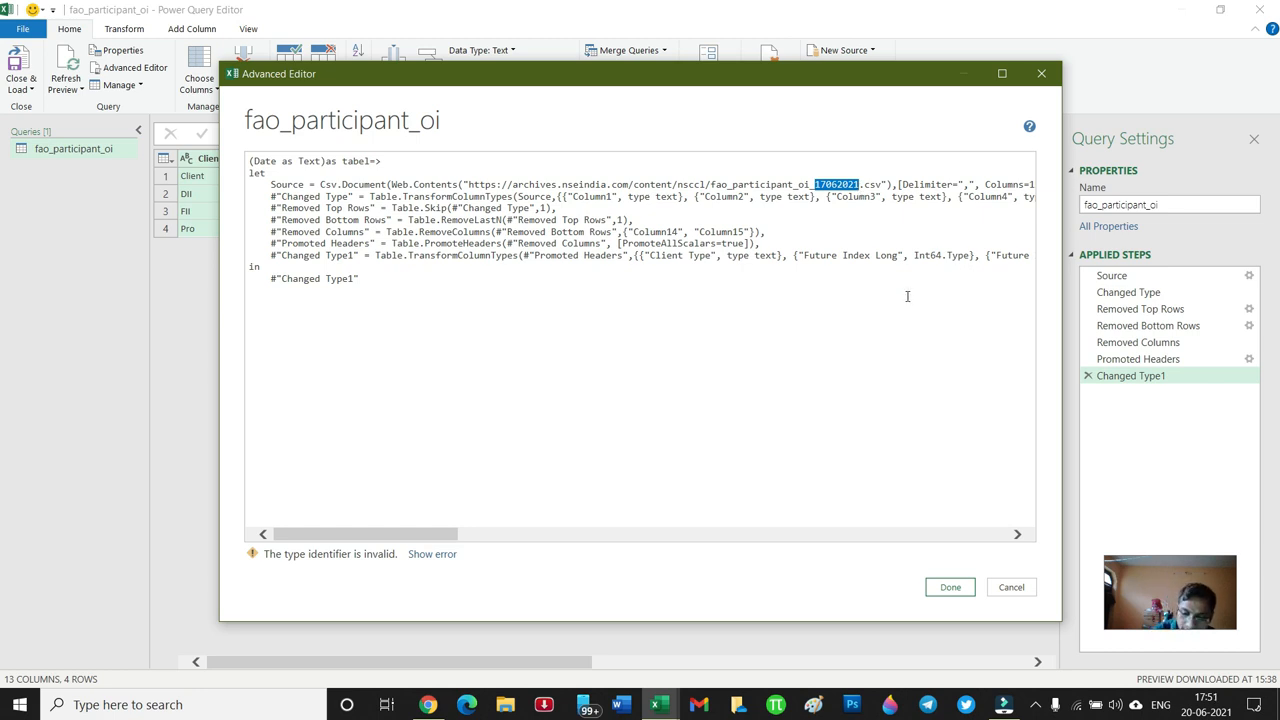
type("\"")
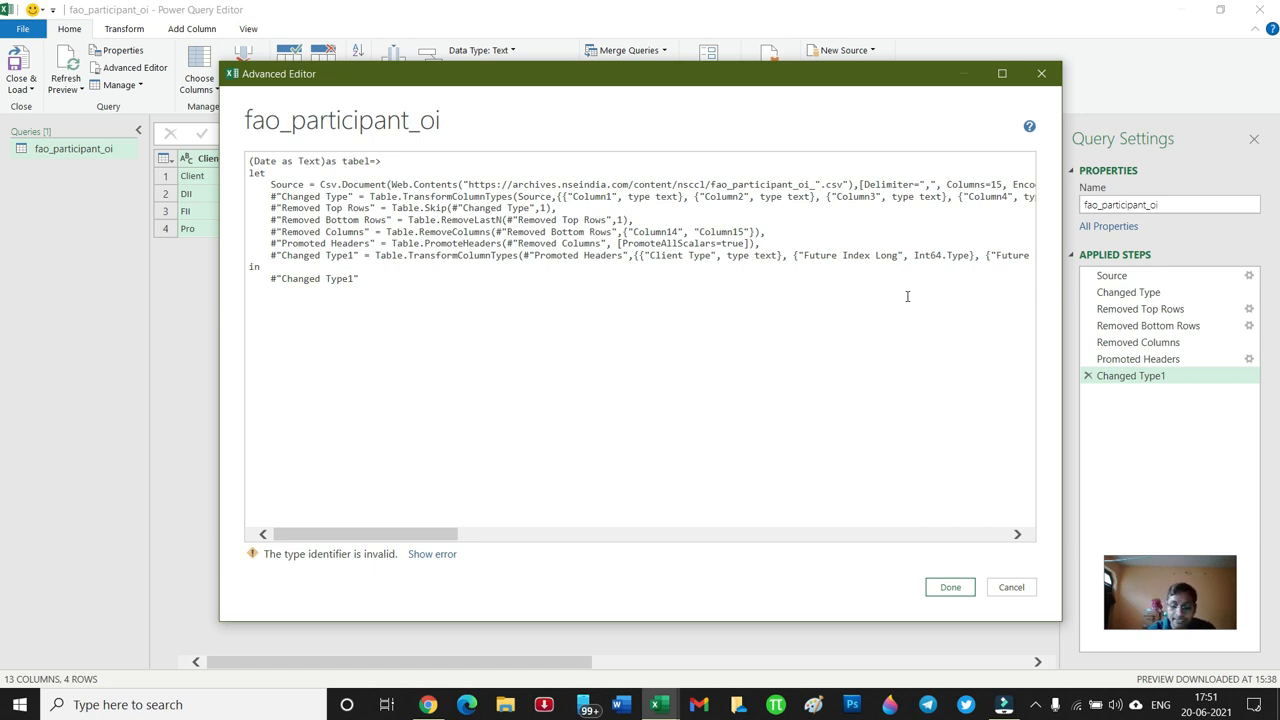
type("&Date")
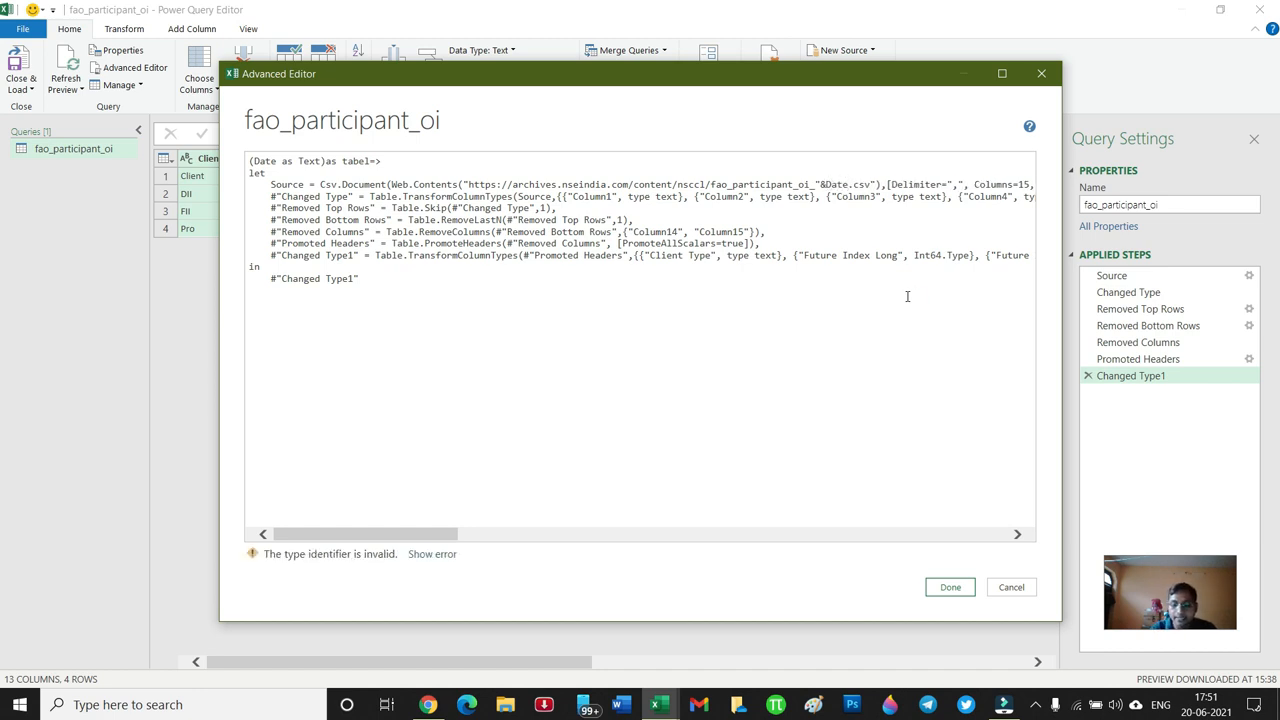
type("&\"")
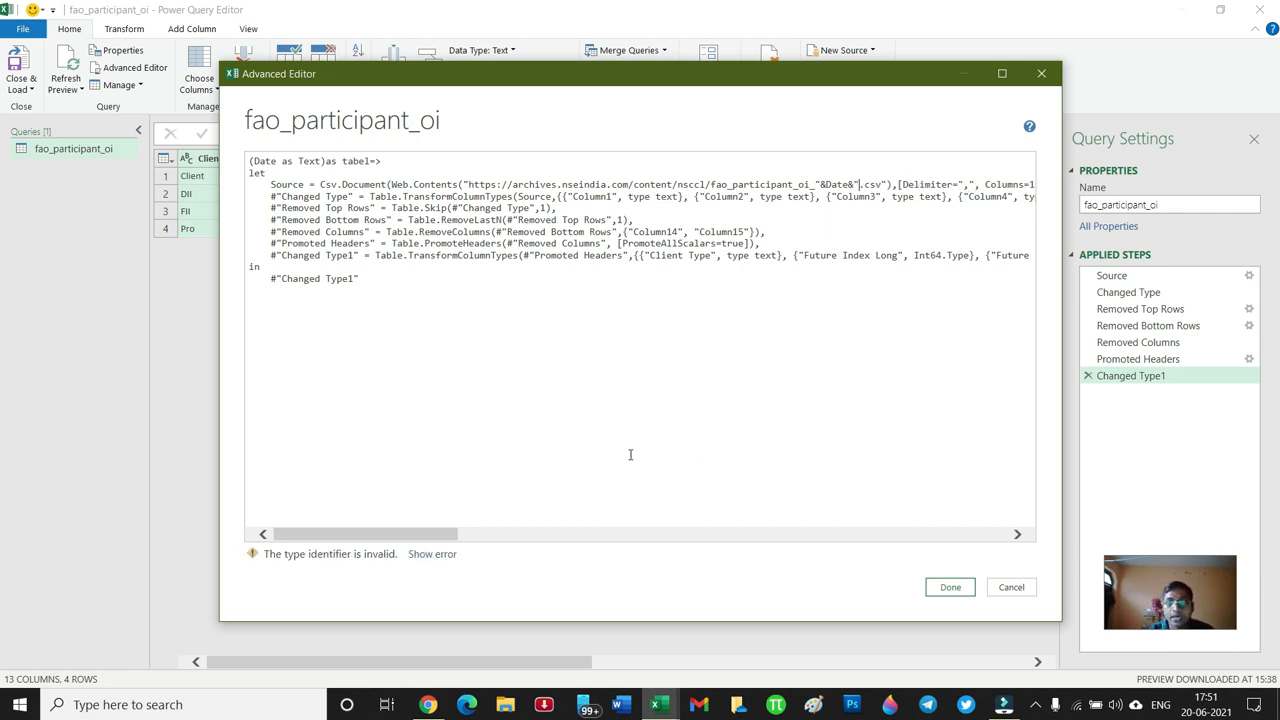
Step: Locate the syntax errors in the function header and correct it to "(Date as text)as table=>"
left_click(436, 555)
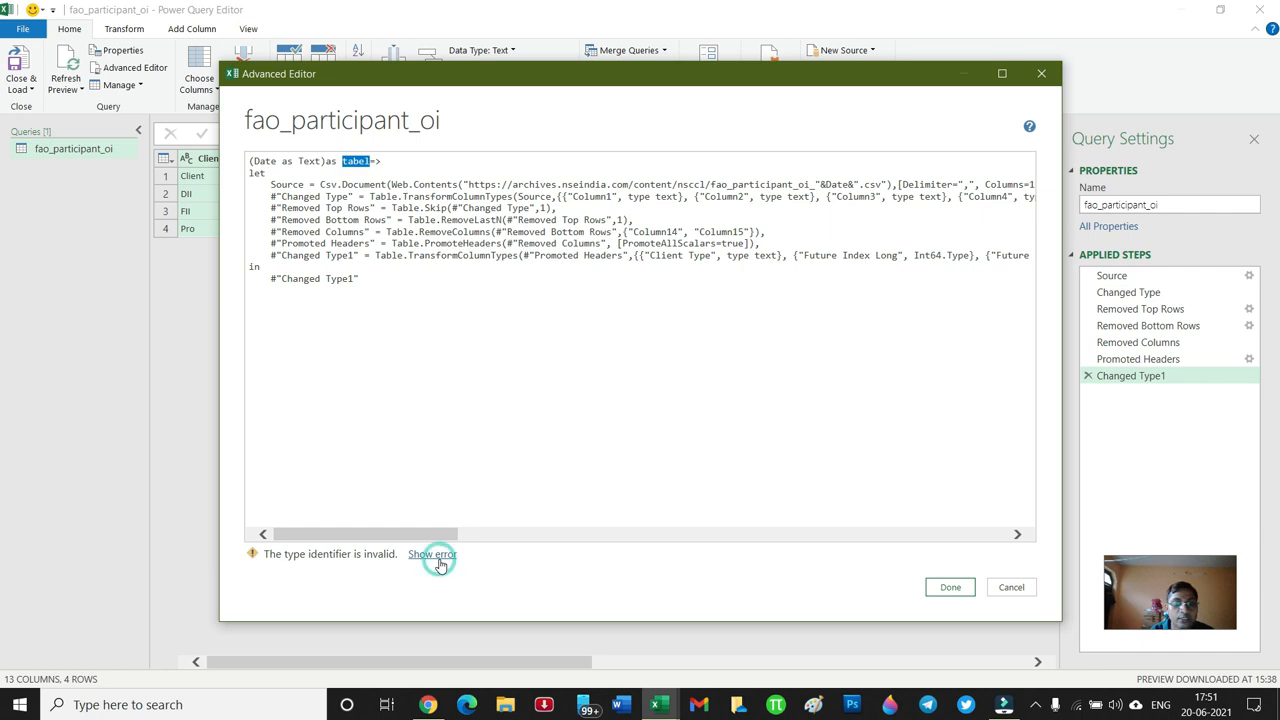
left_click(369, 161)
key("BackSpace")
key("BackSpace")
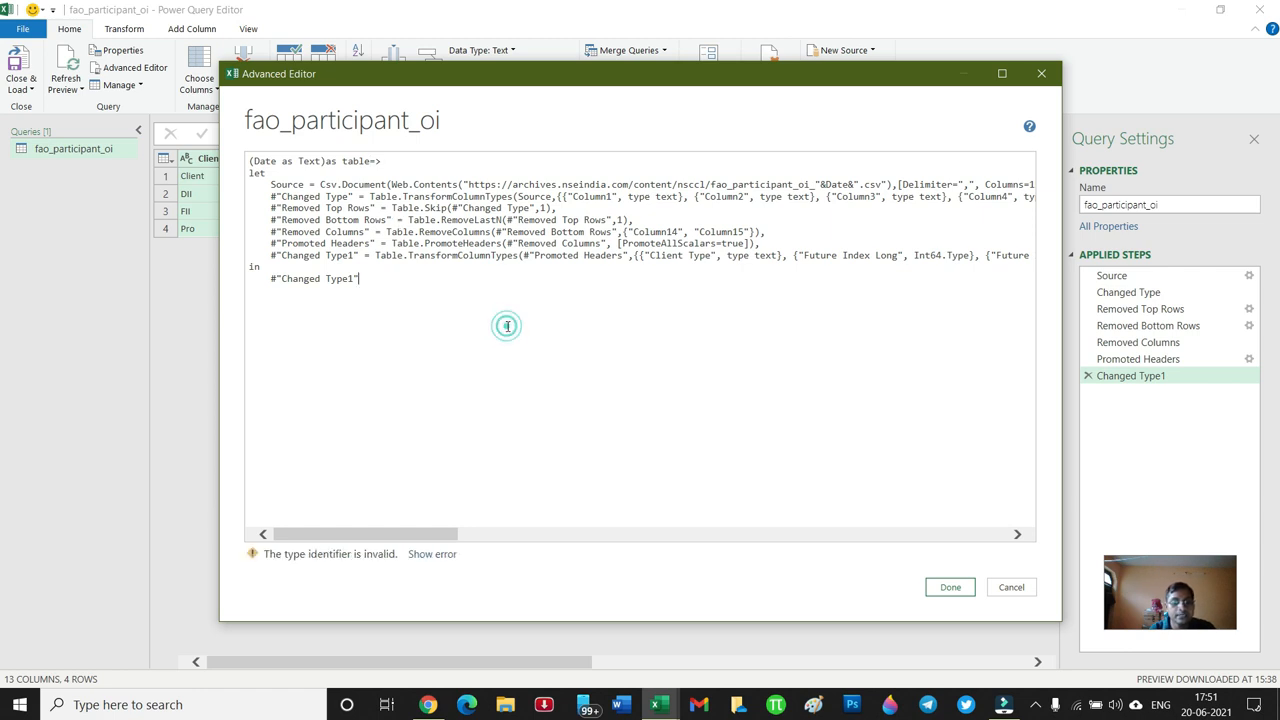
left_click(432, 556)
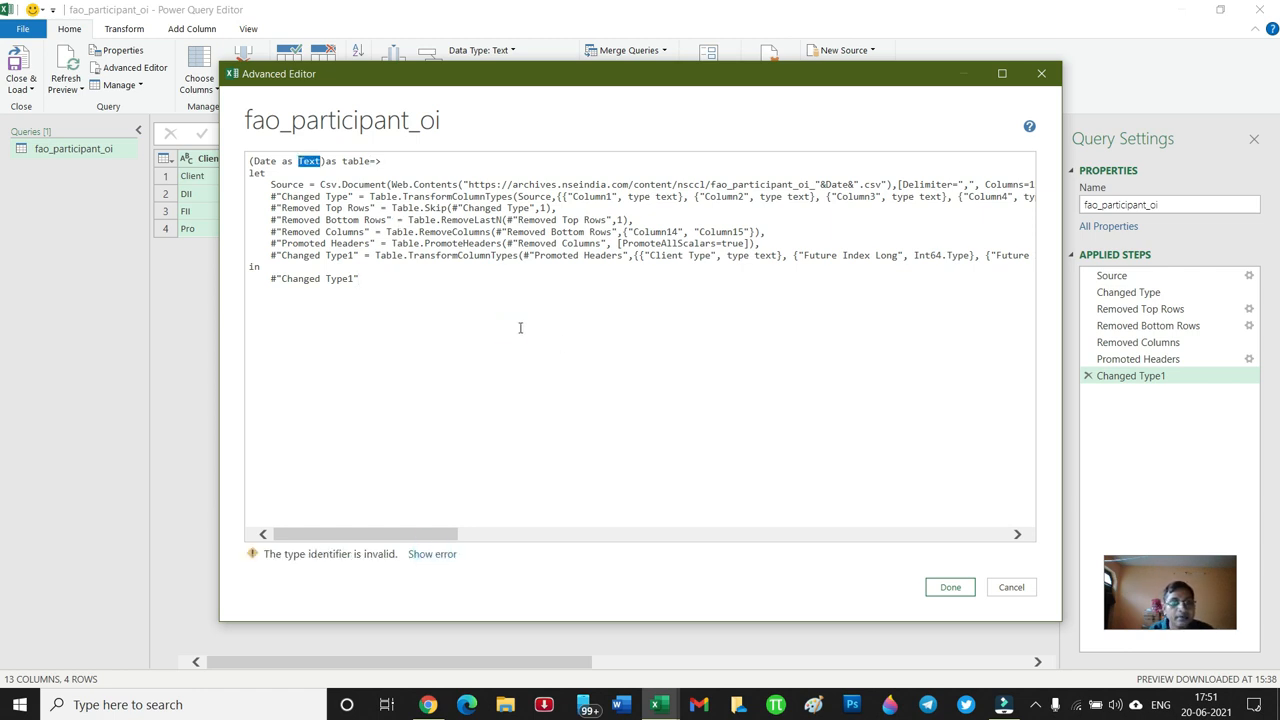
left_click(324, 161)
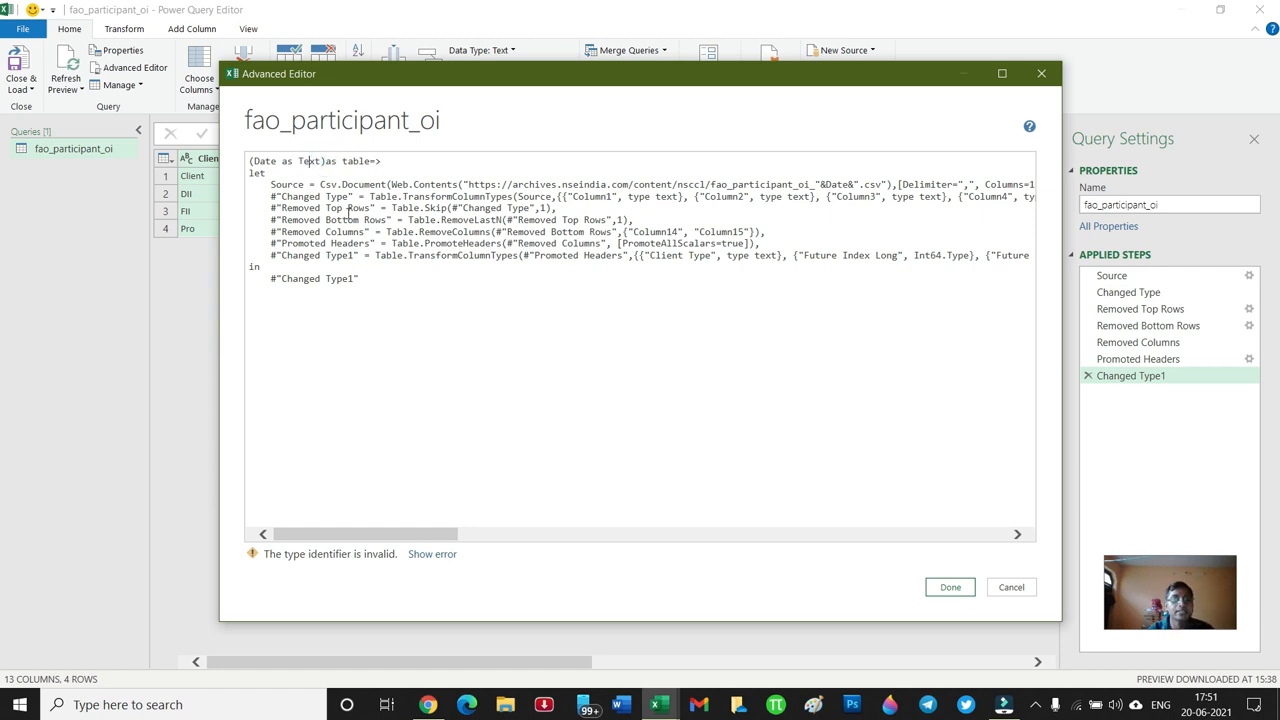
key("BackSpace")
type("t")
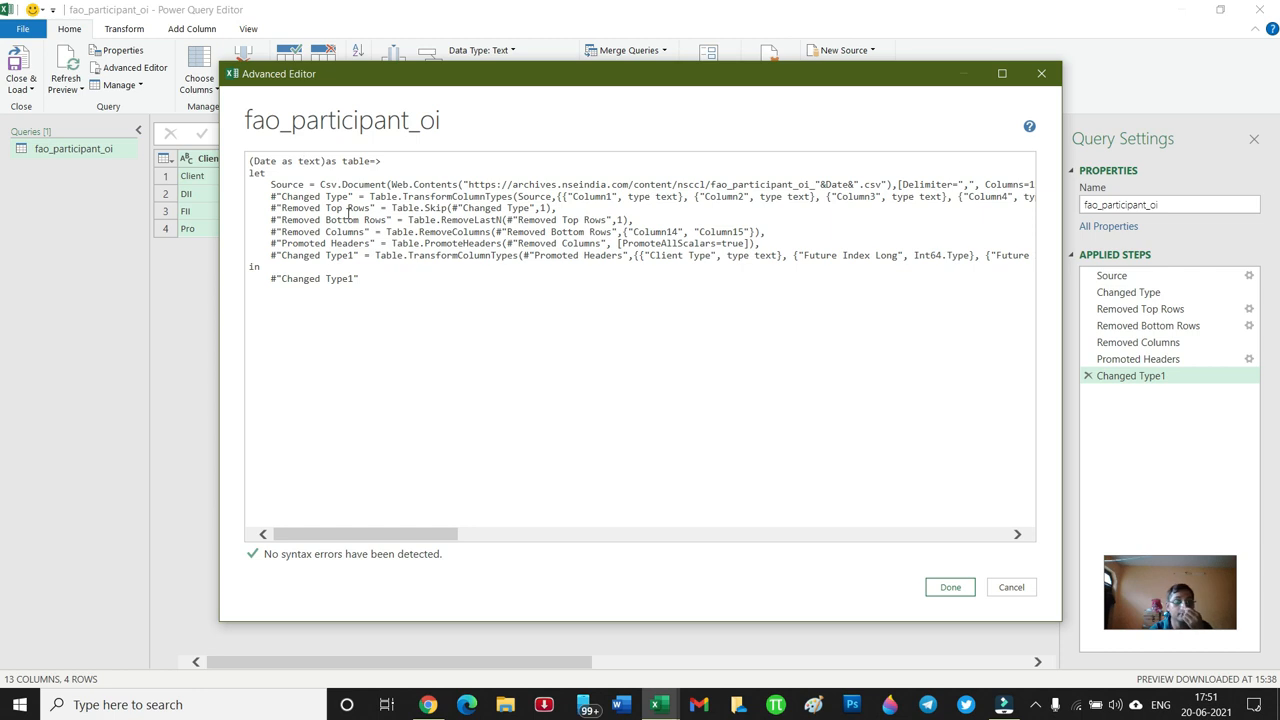
Step: Apply the edited M code to turn the fao_participant_oi query into a function with a Date parameter
left_click(378, 276)
left_click(449, 345)
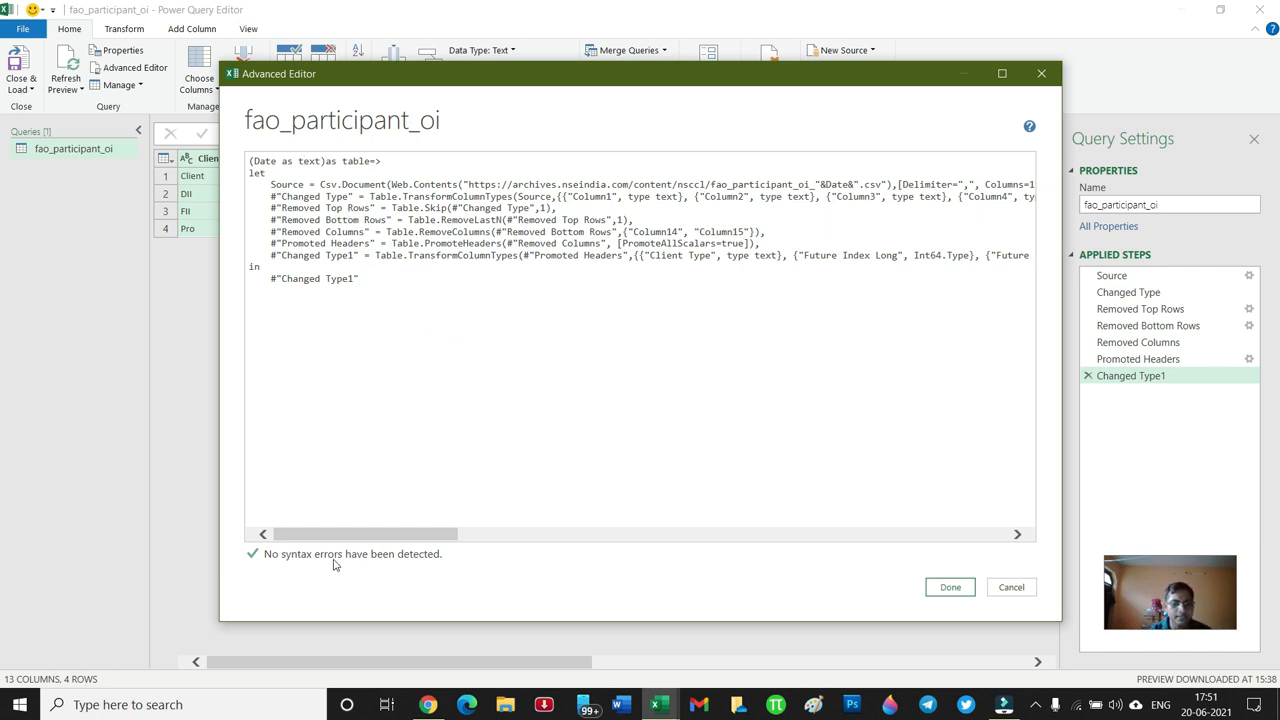
left_click(253, 550)
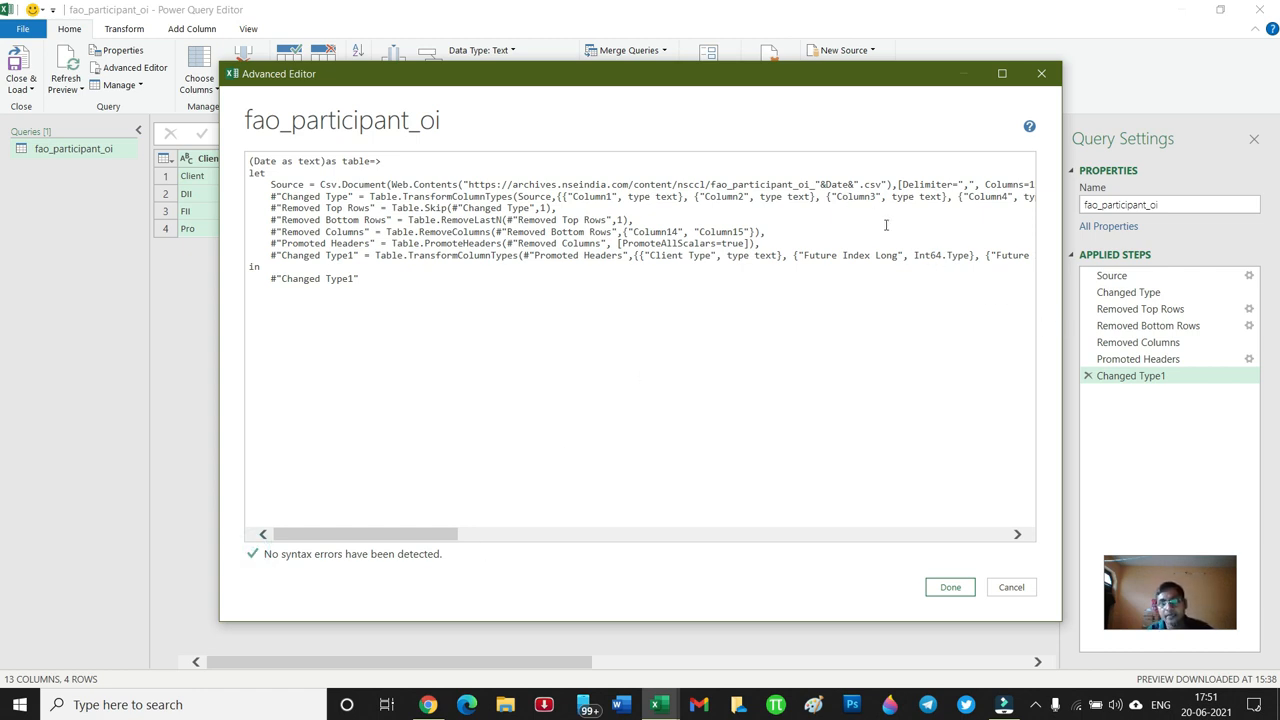
left_click(952, 590)
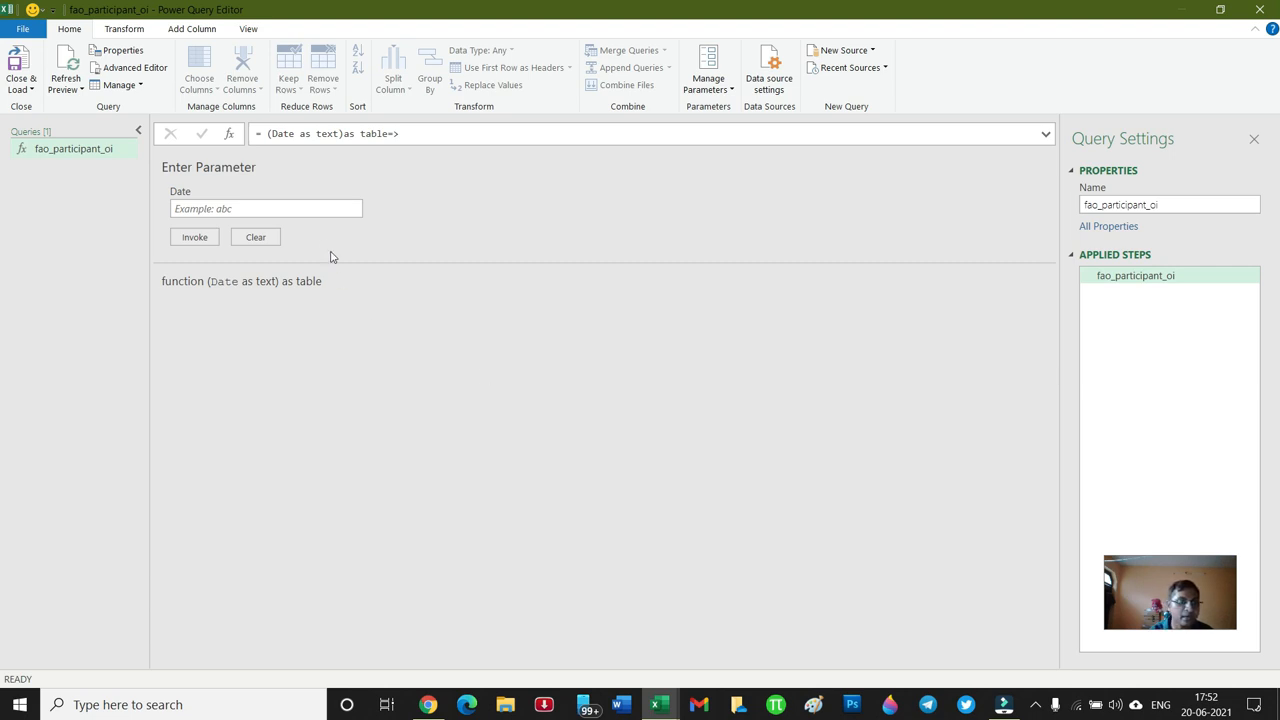
Step: Test the fao_participant_oi function by invoking it with the Date parameter 17062021
left_click(293, 211)
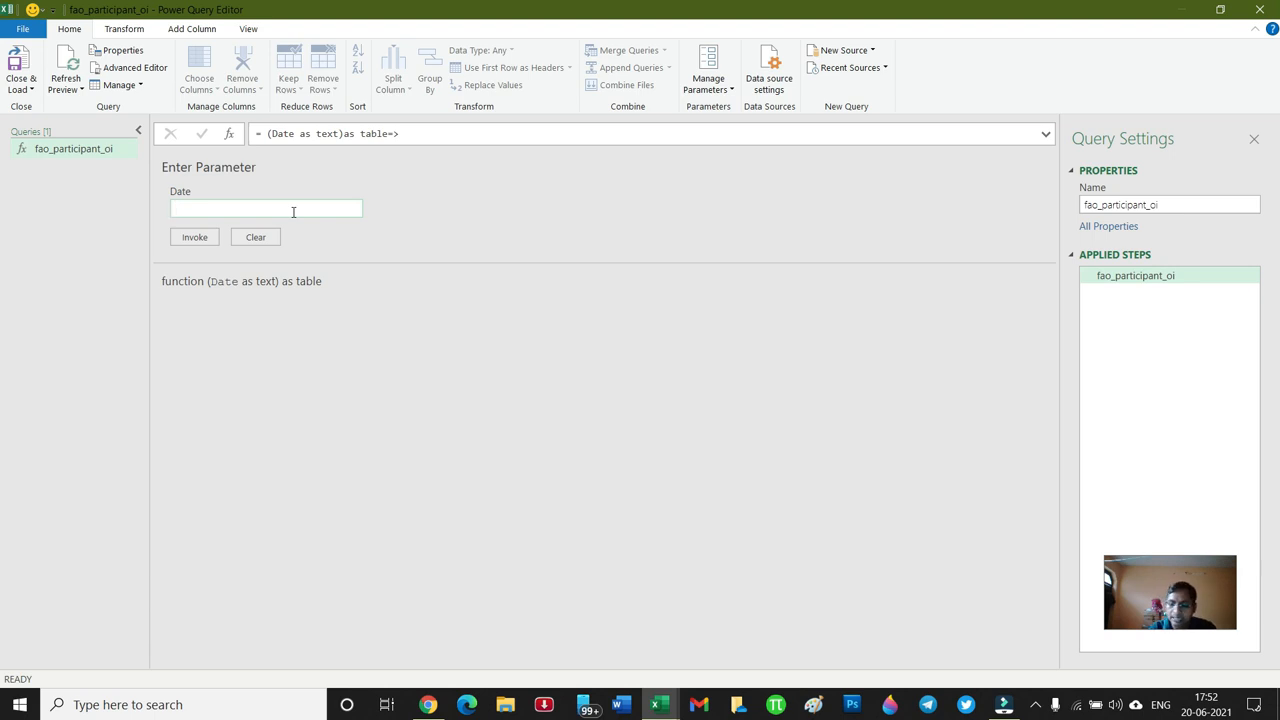
type("17-06")
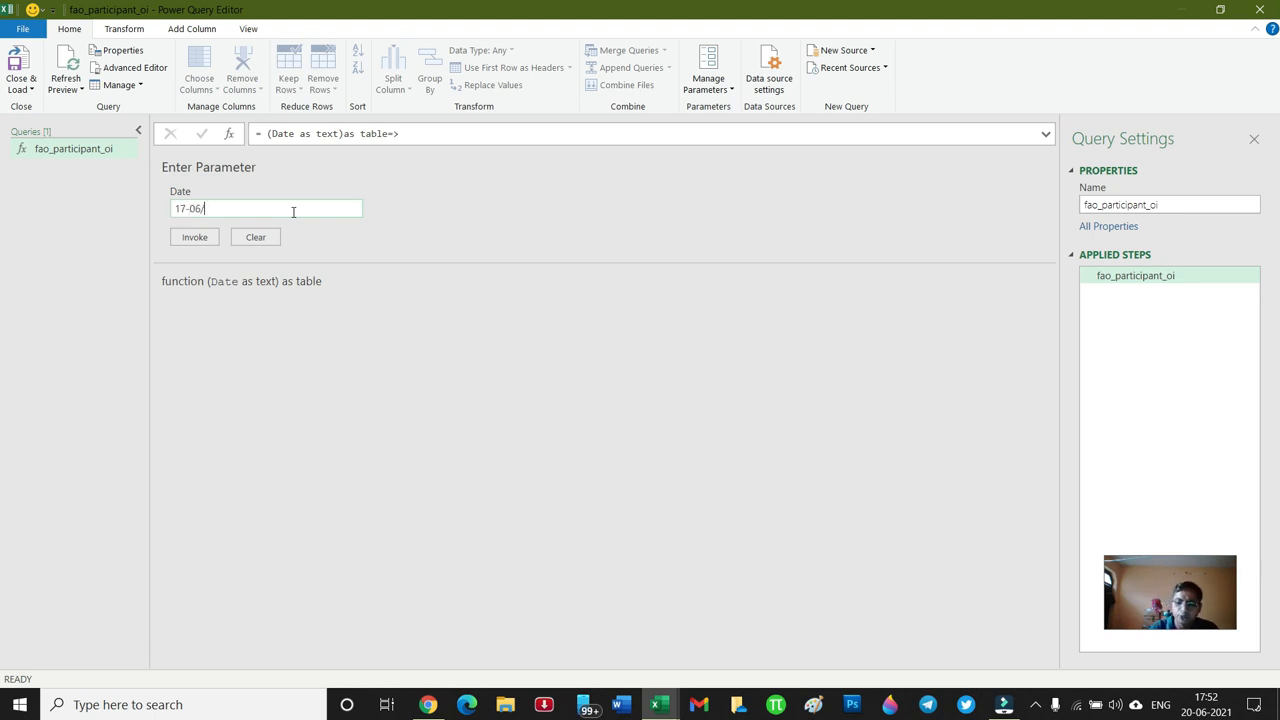
key("BackSpace")
key("BackSpace")
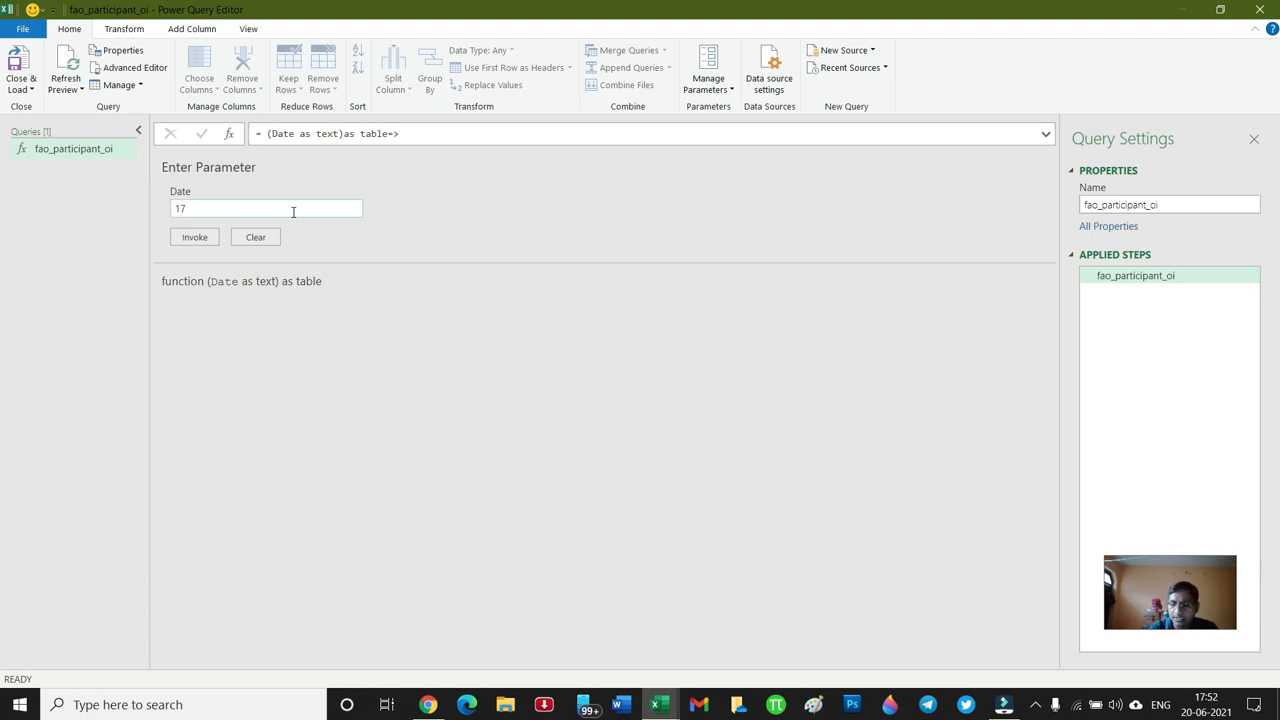
type("062021")
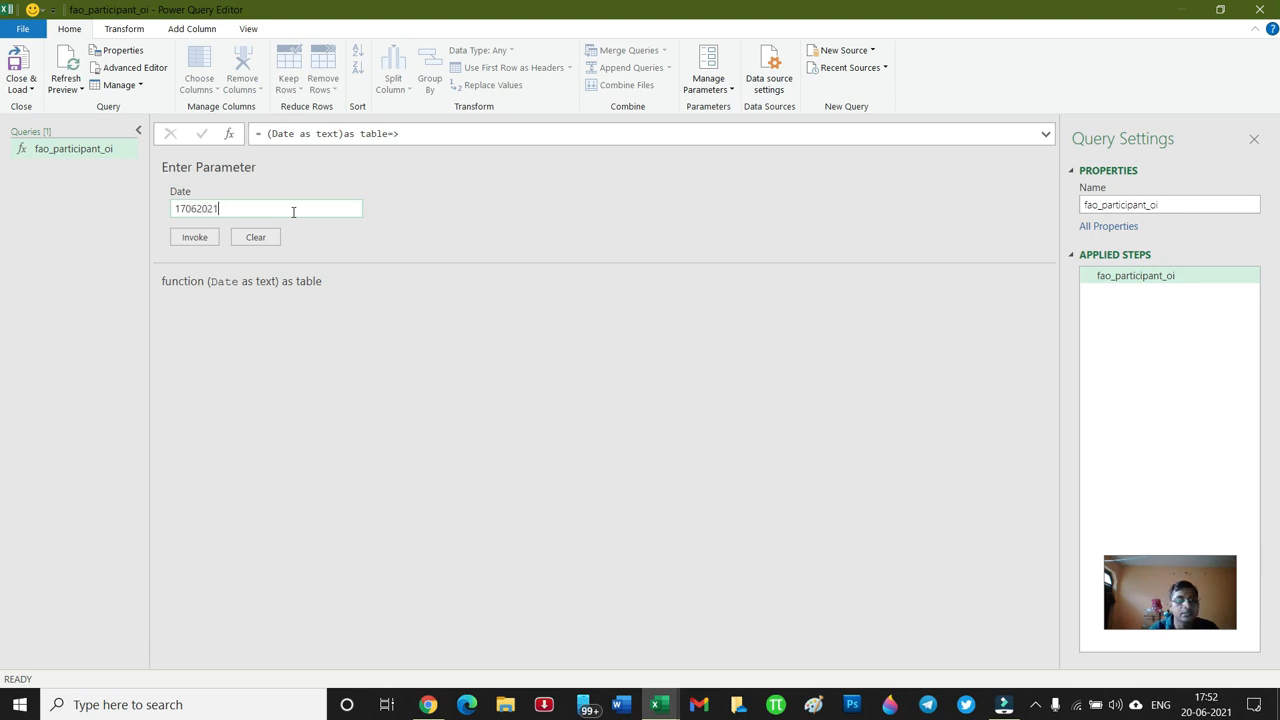
left_click(194, 240)
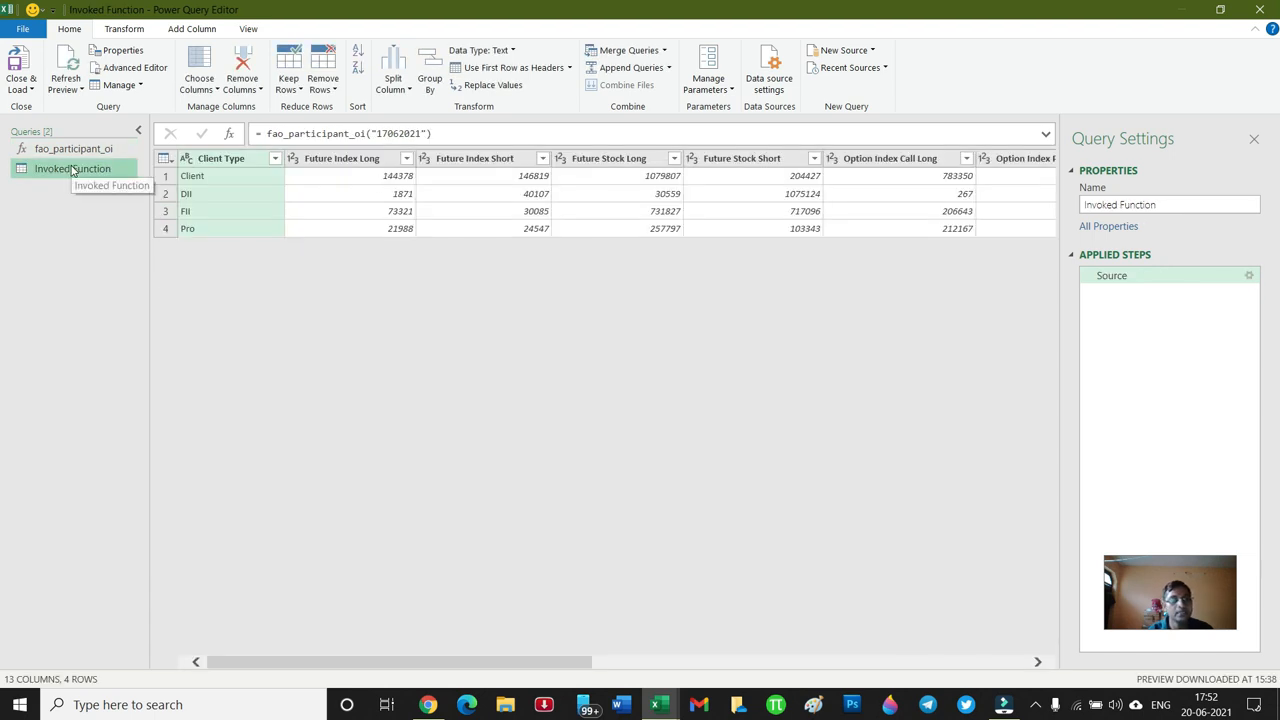
Step: Delete the Invoked Function query produced by the test
right_click(72, 168)
left_click(147, 215)
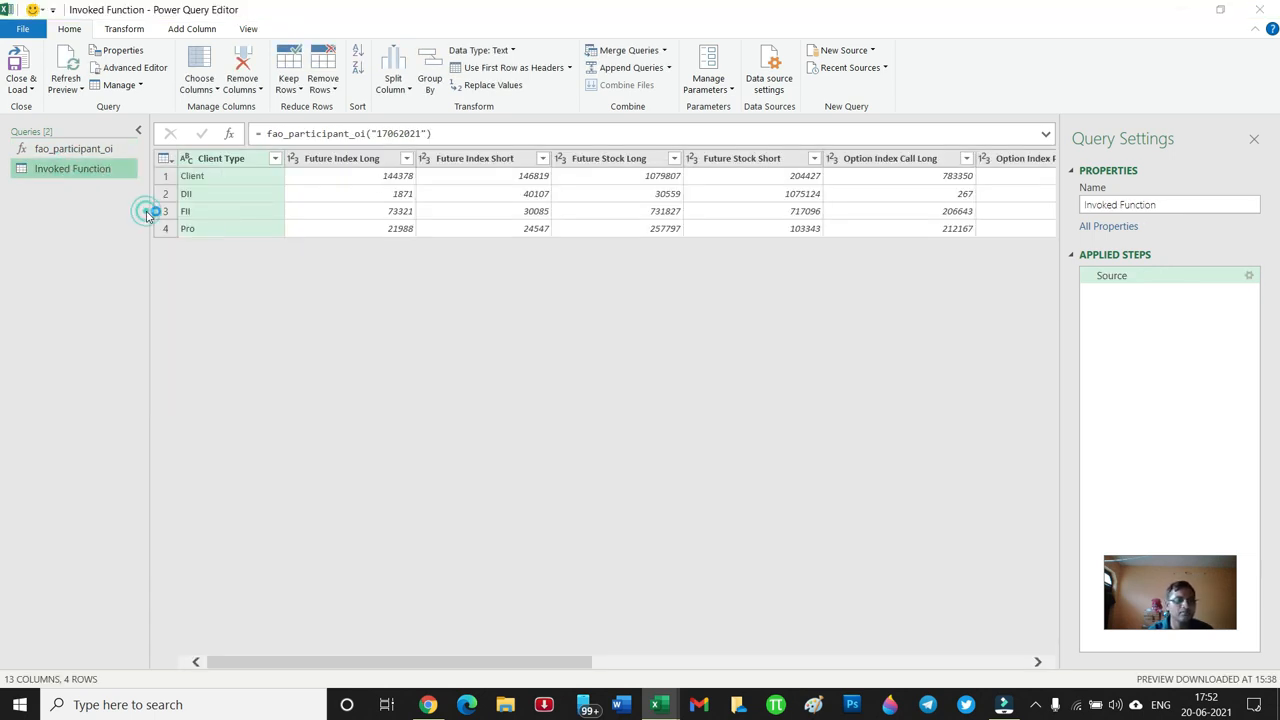
left_click(720, 376)
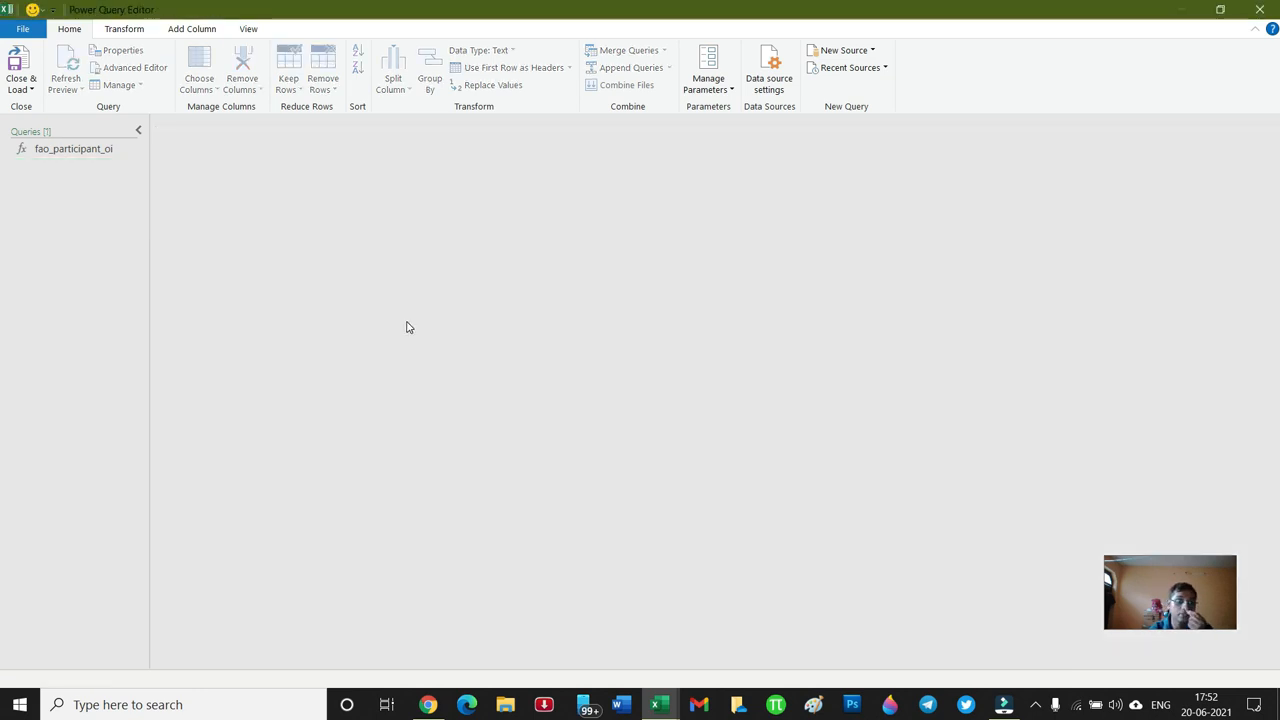
Step: Close and load the fao_participant_oi function back to the workbook and dismiss the list of queries and connections
left_click(102, 149)
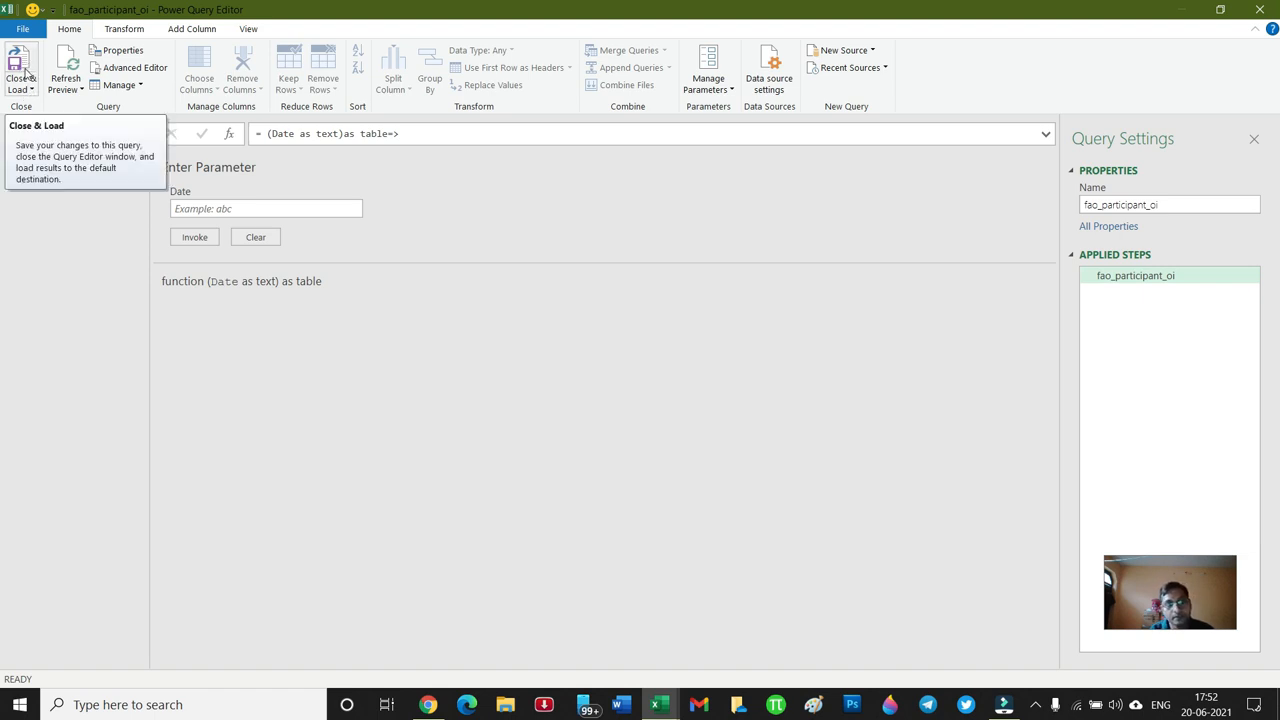
left_click(26, 74)
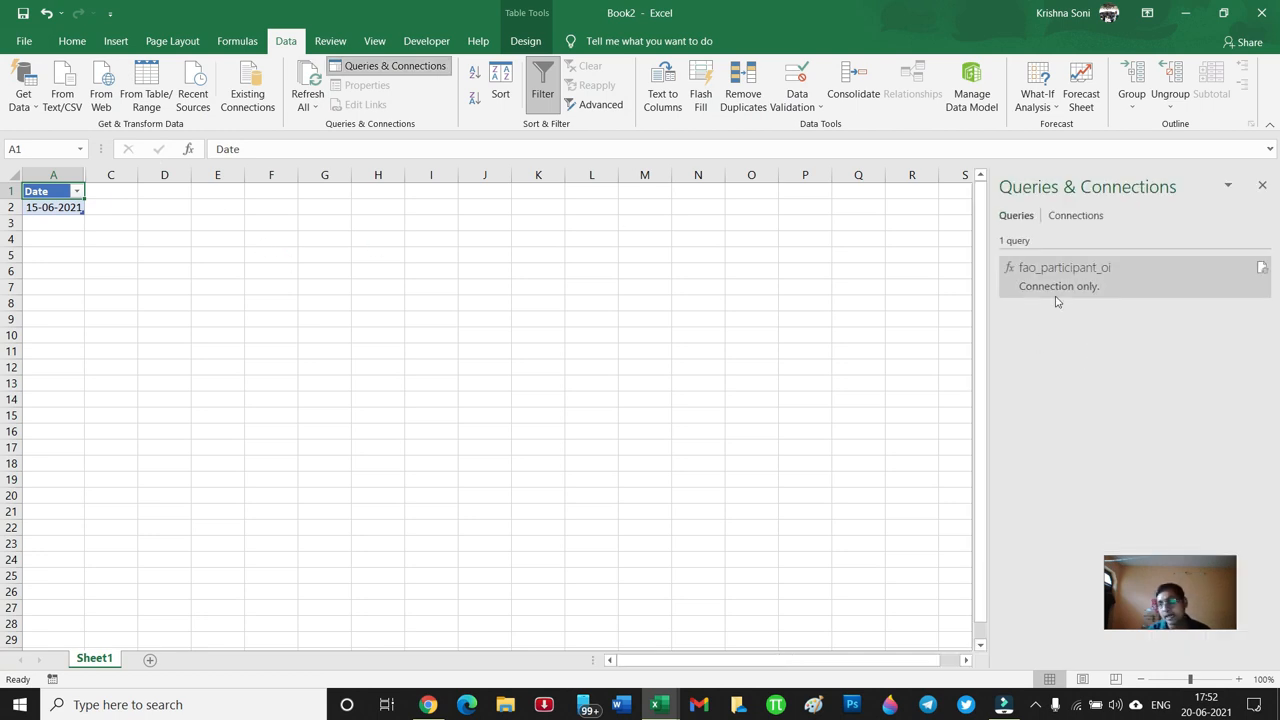
left_click(1262, 190)
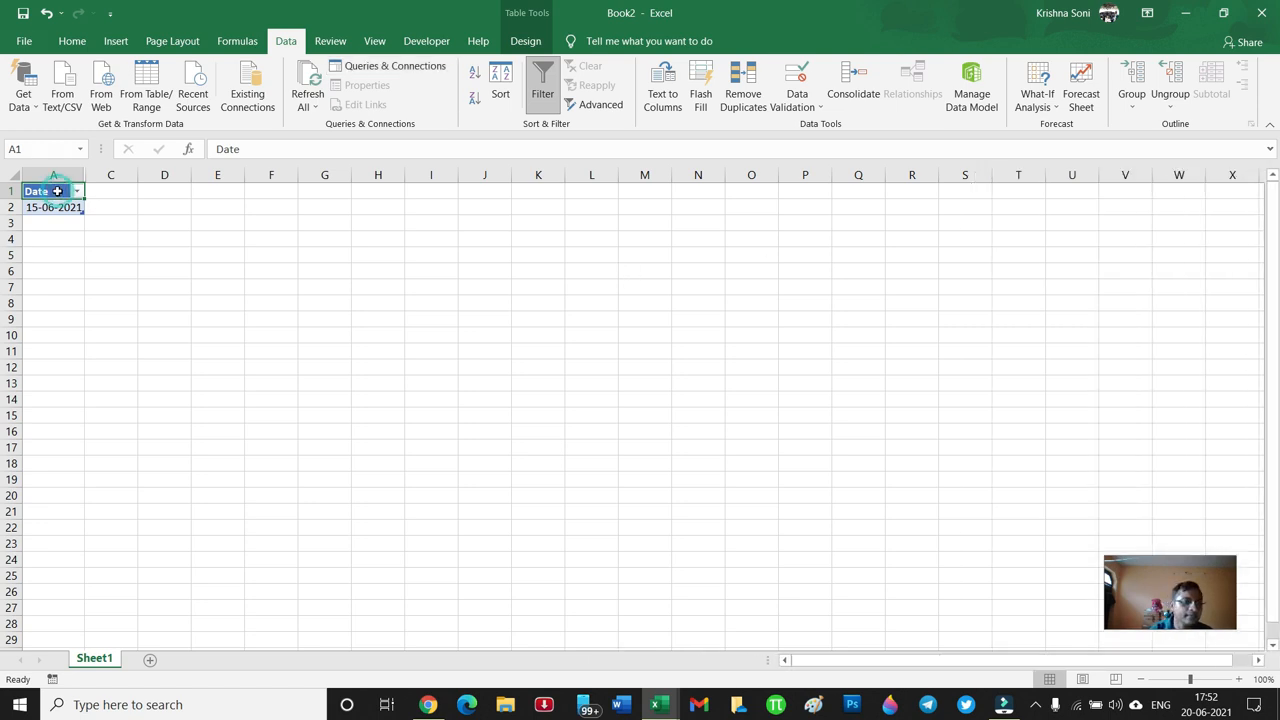
Step: Create a Power Query query from the date table on Sheet1 and rename it OI
left_click(156, 92)
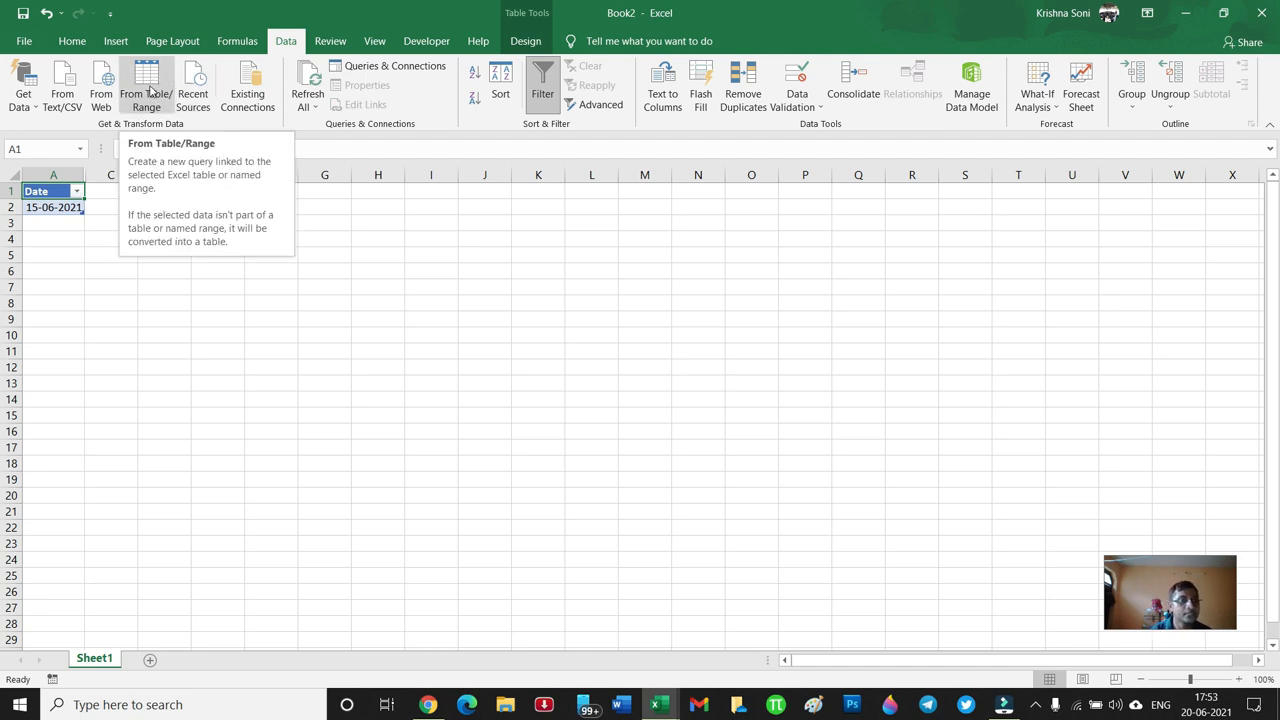
left_click(152, 92)
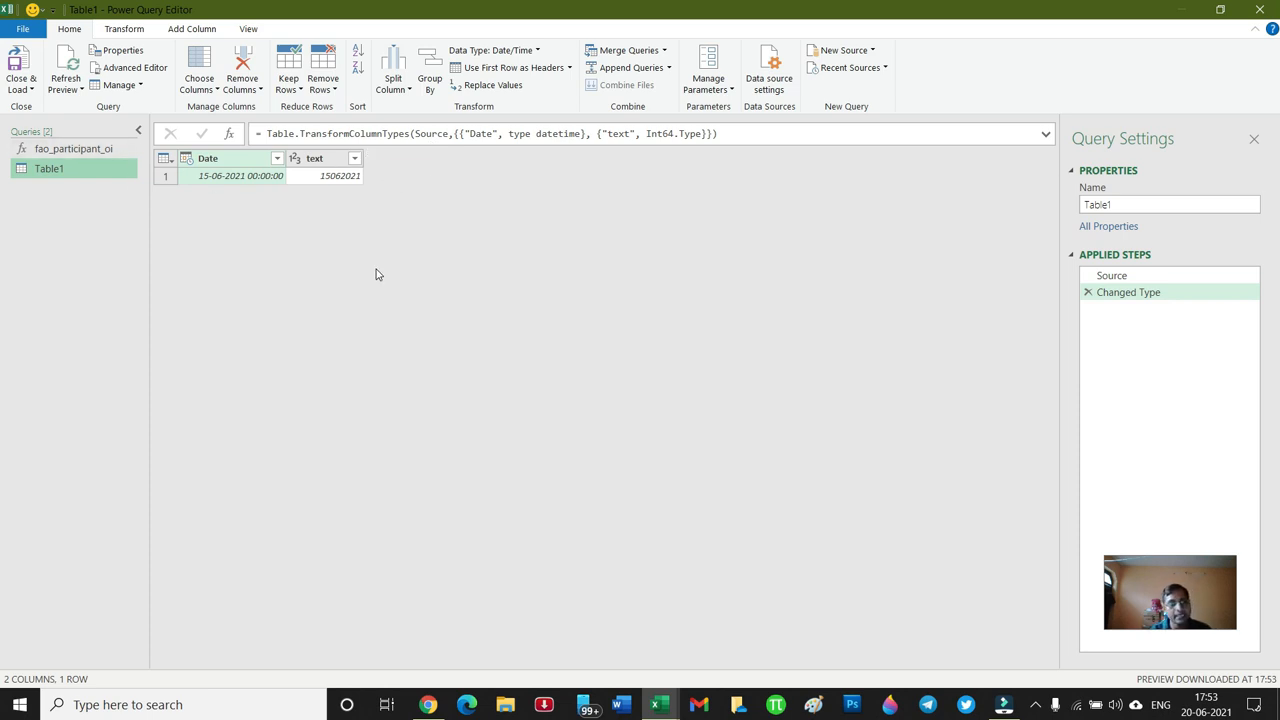
double_click(58, 169)
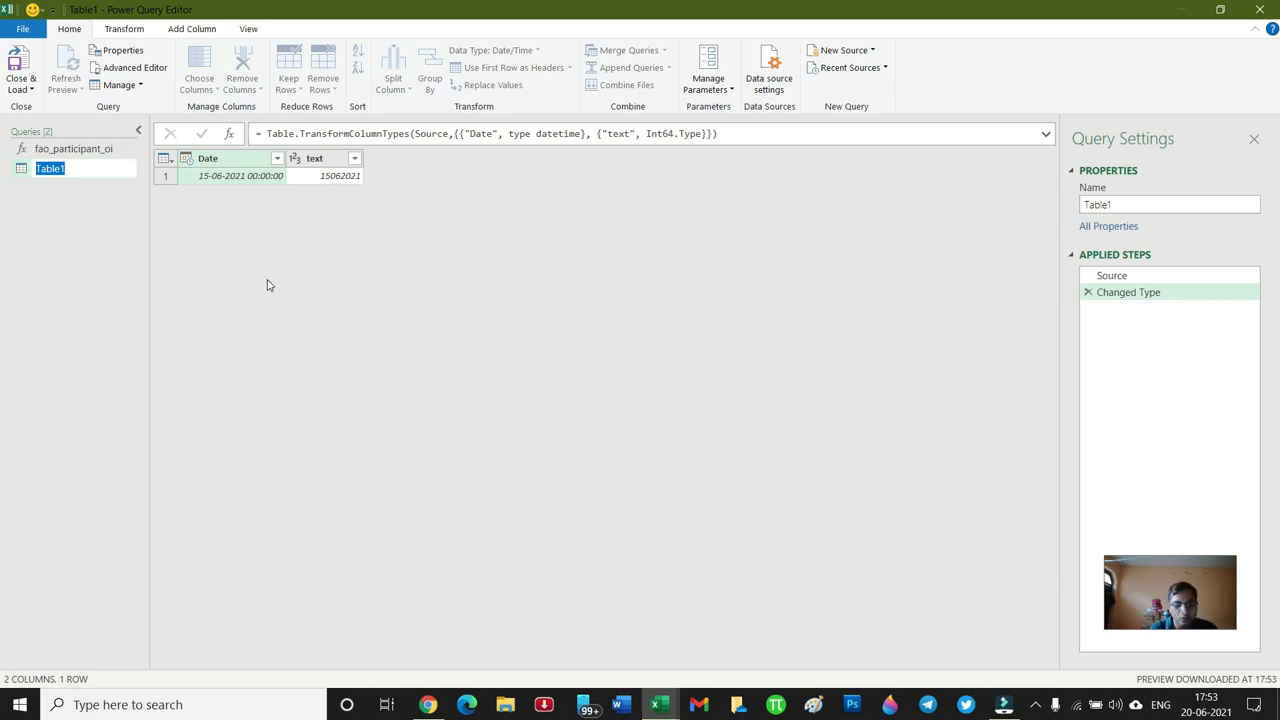
type("OI")
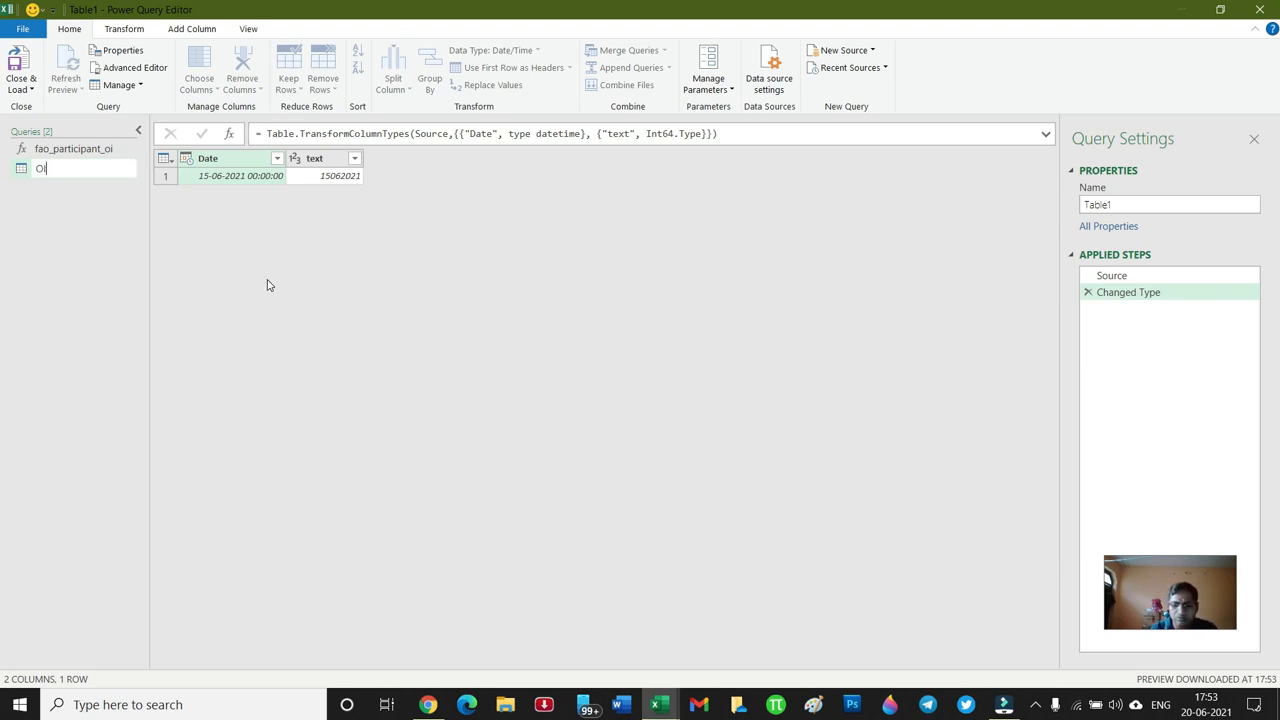
key("Return")
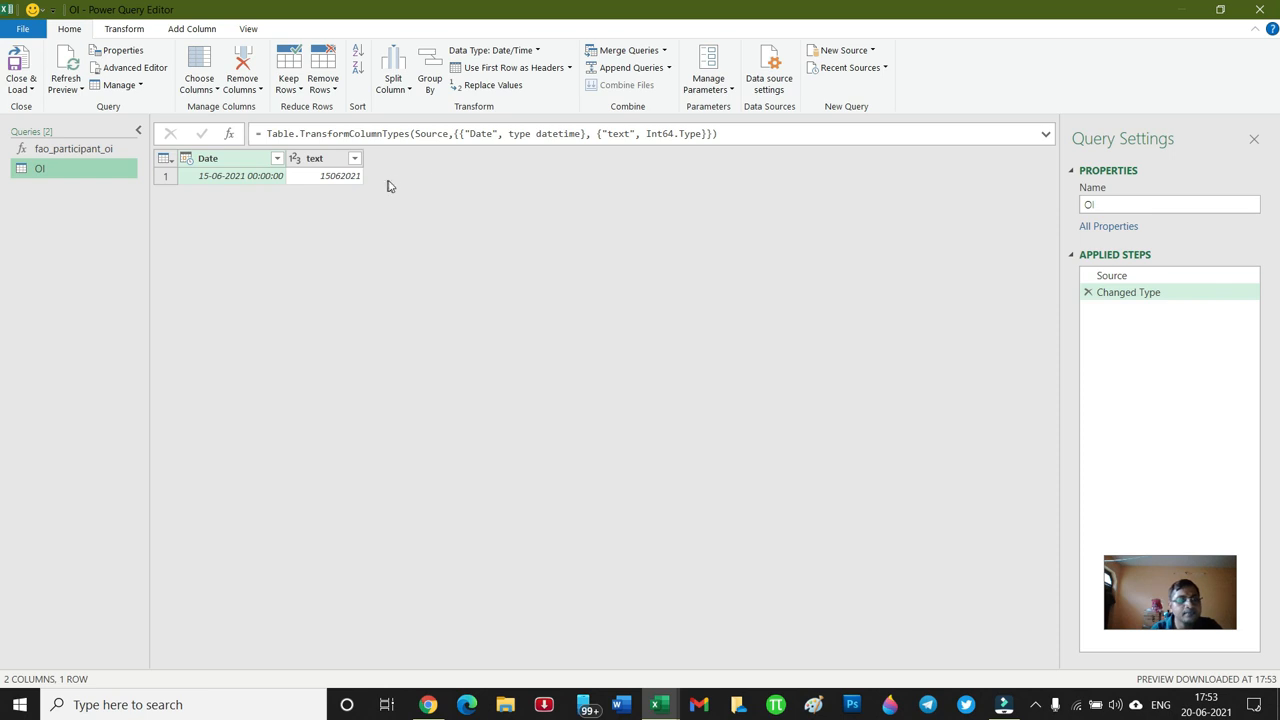
Step: Change the Date column to the Date type and the text column to Text, replacing the current type conversion both times
left_click(187, 160)
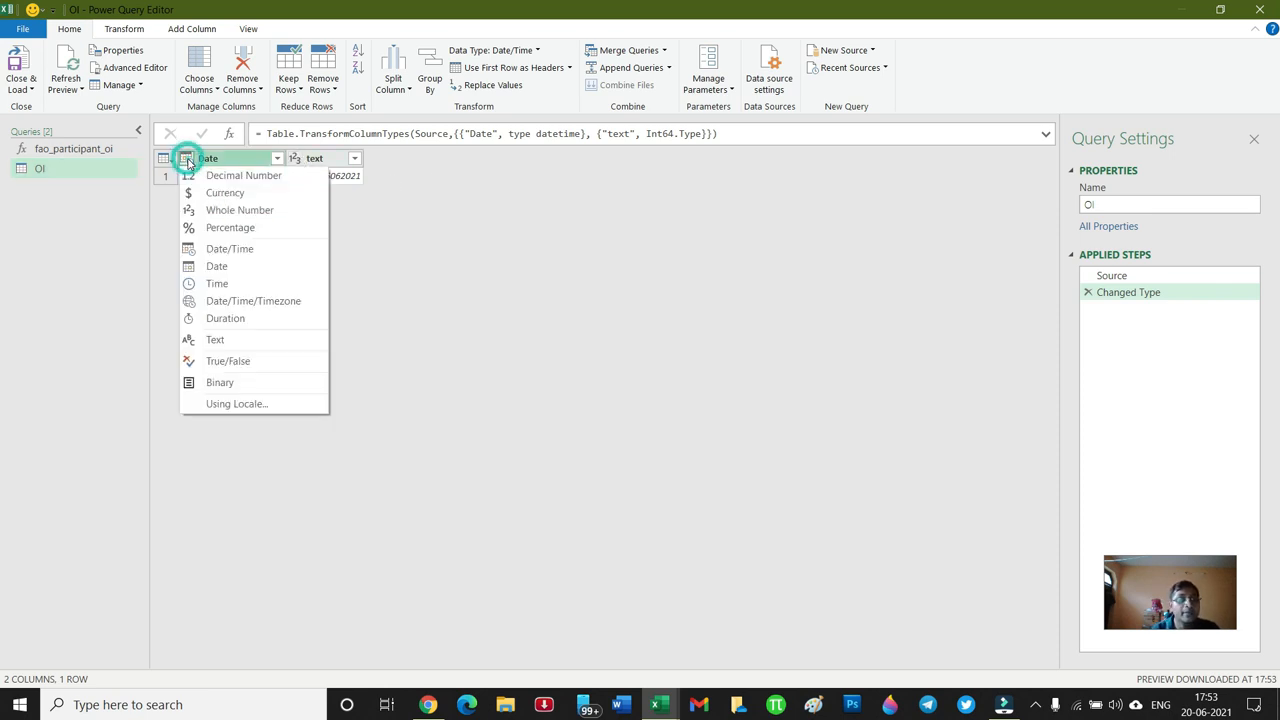
left_click(249, 268)
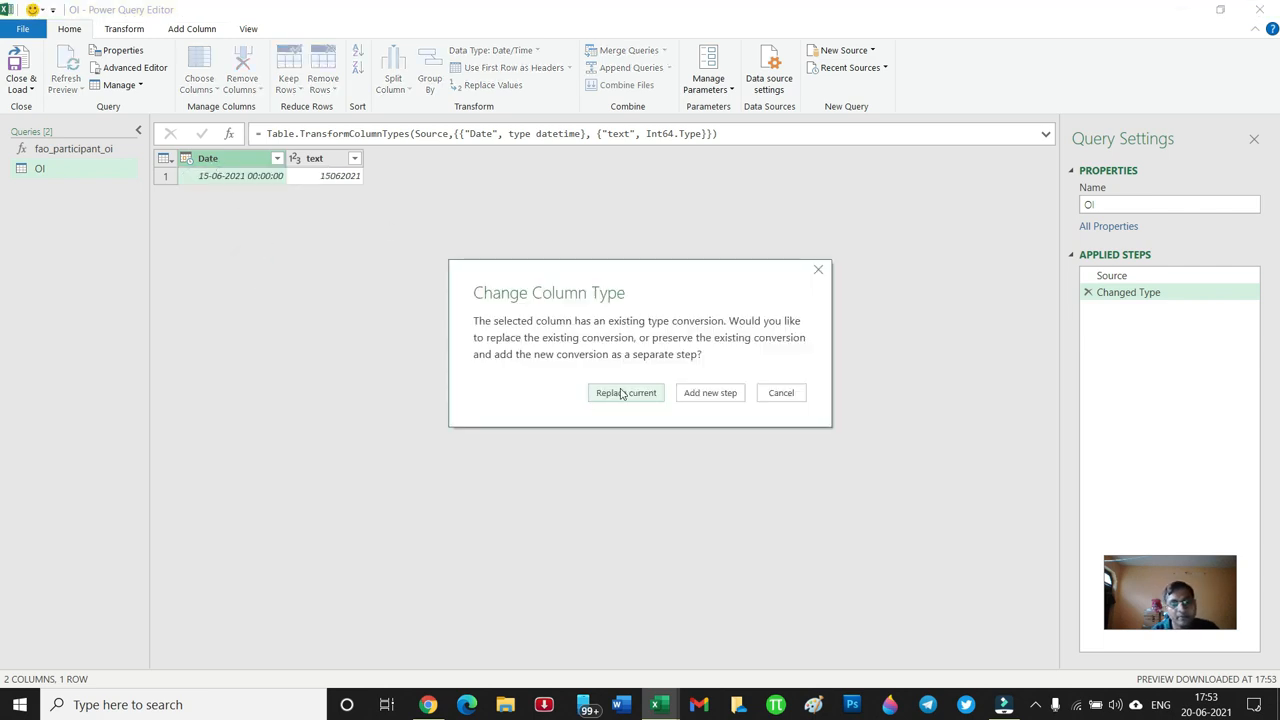
left_click(621, 391)
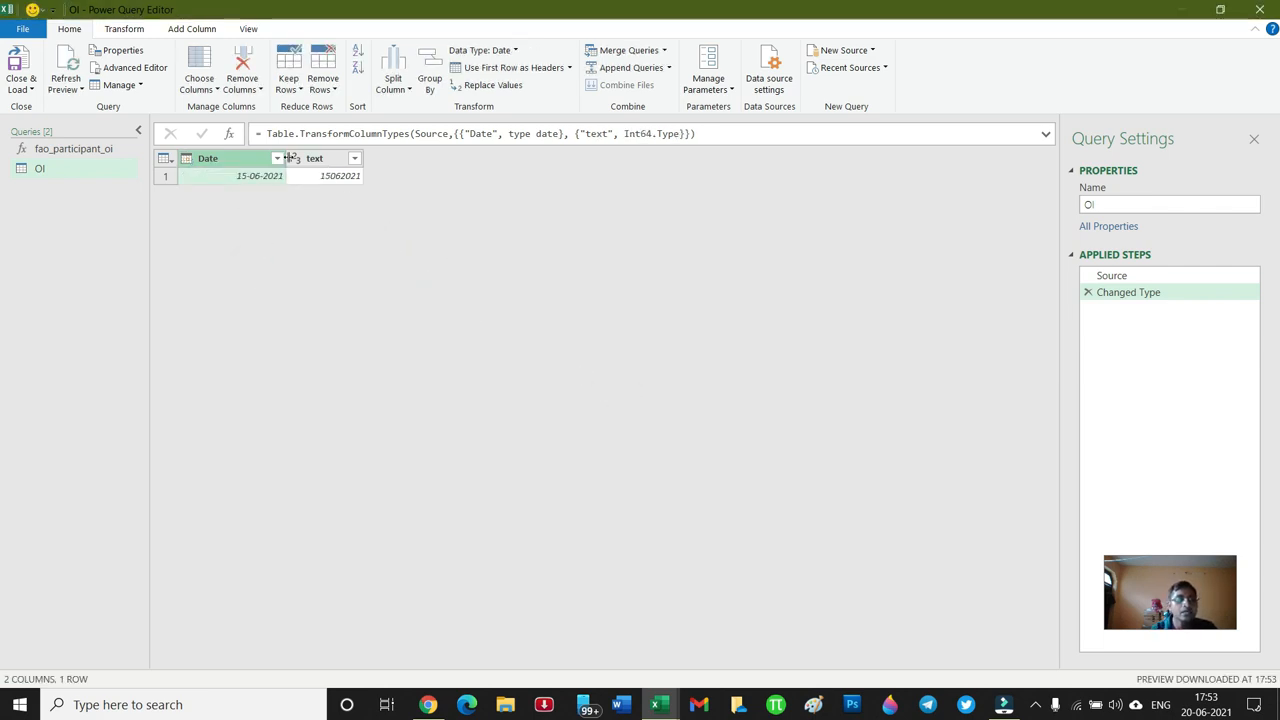
left_click(294, 158)
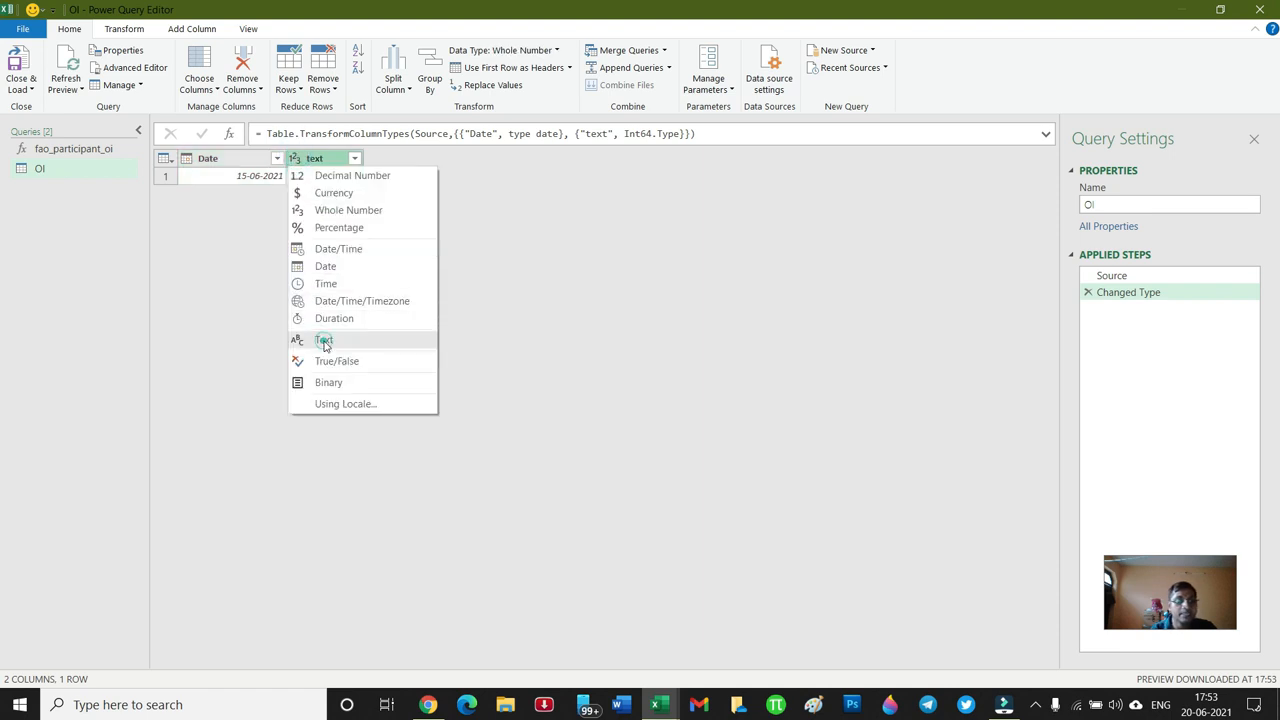
left_click(324, 341)
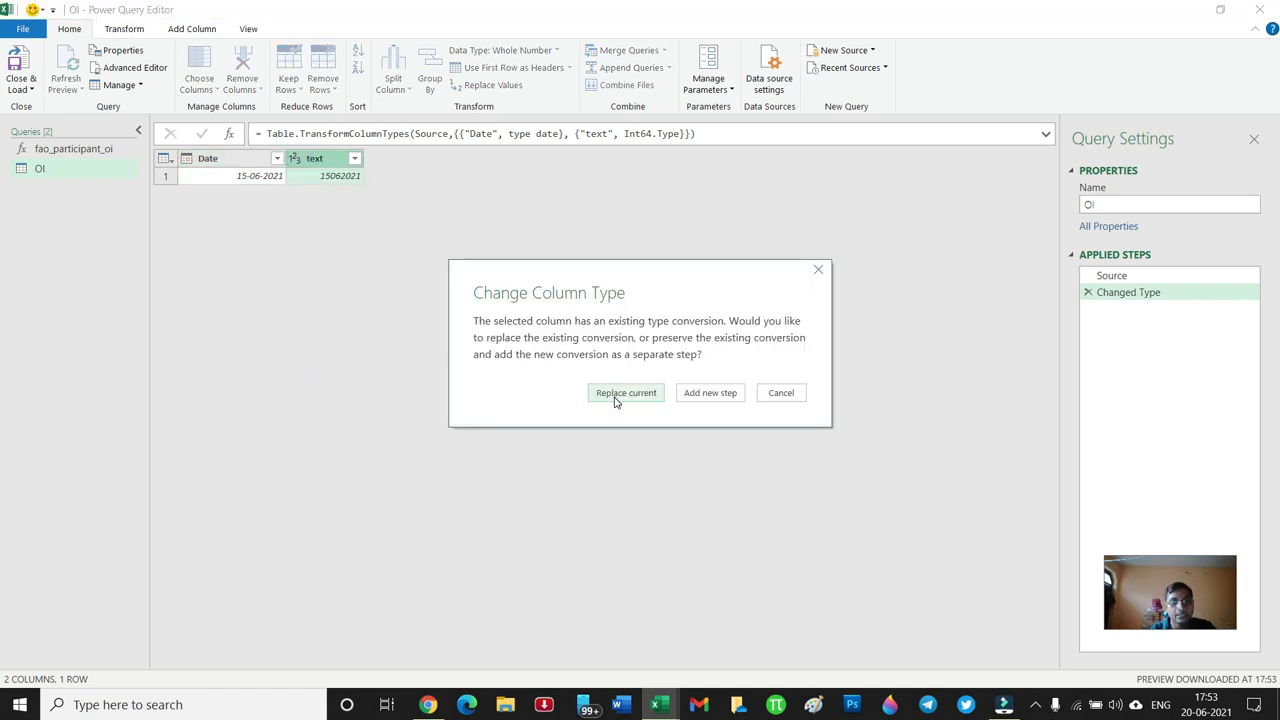
left_click(621, 393)
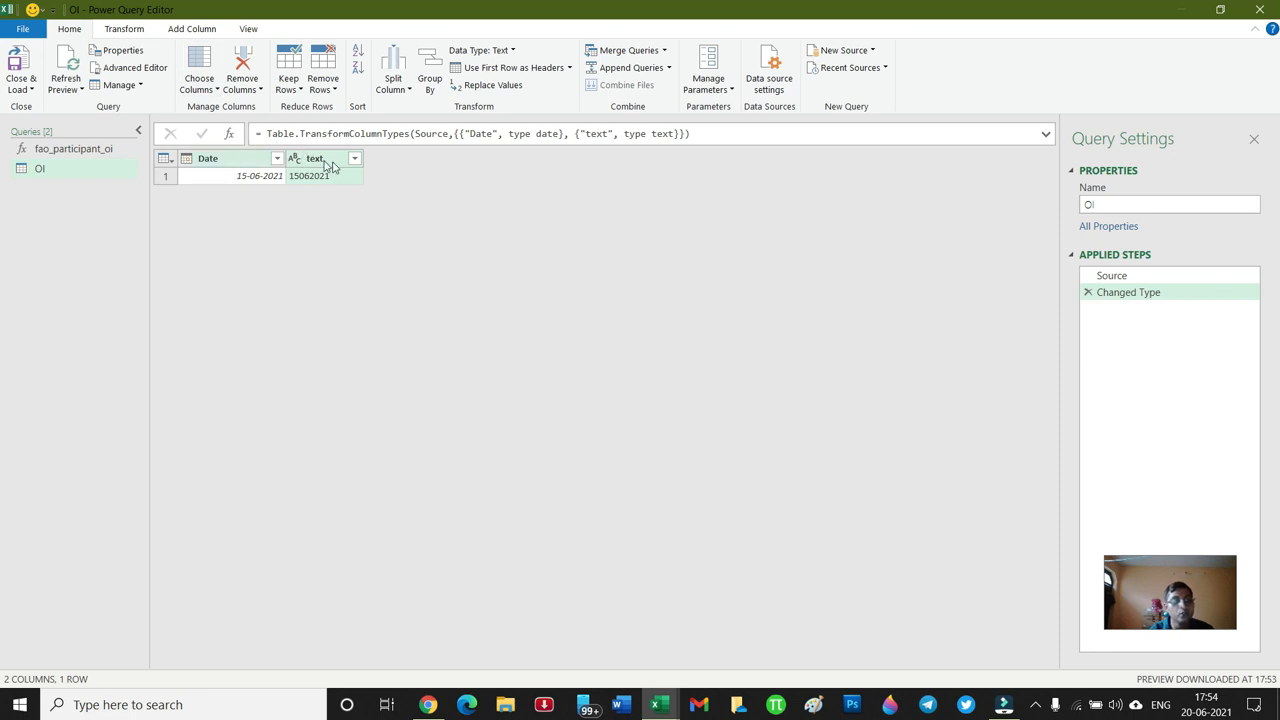
Step: Add a custom column named Custom to the OI query with the formula =fao_participant_oi([text])
left_click(191, 29)
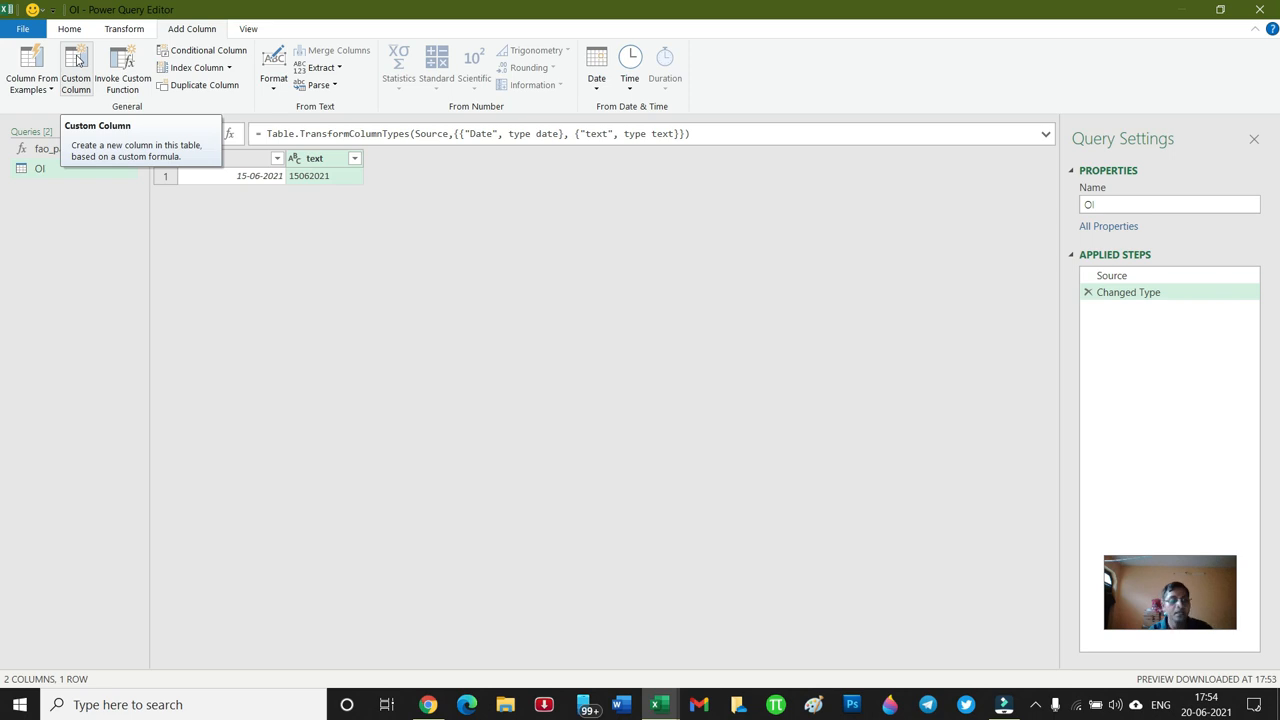
left_click(77, 61)
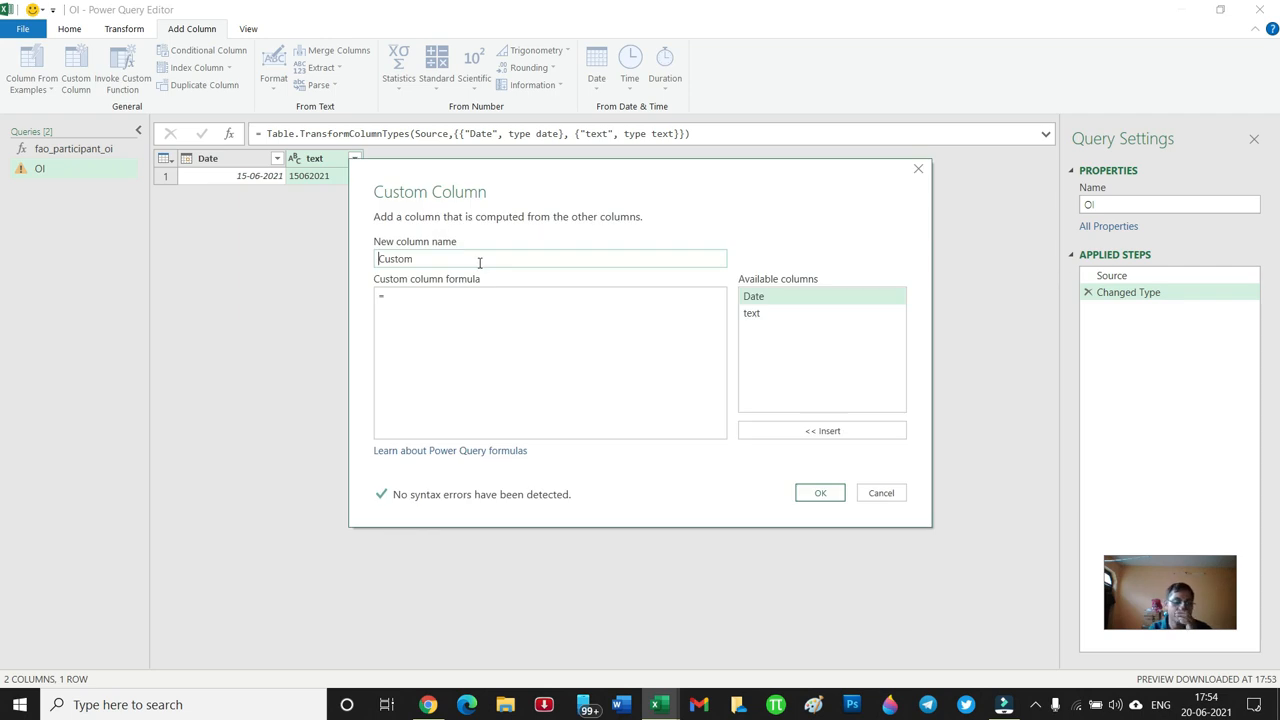
left_click(479, 298)
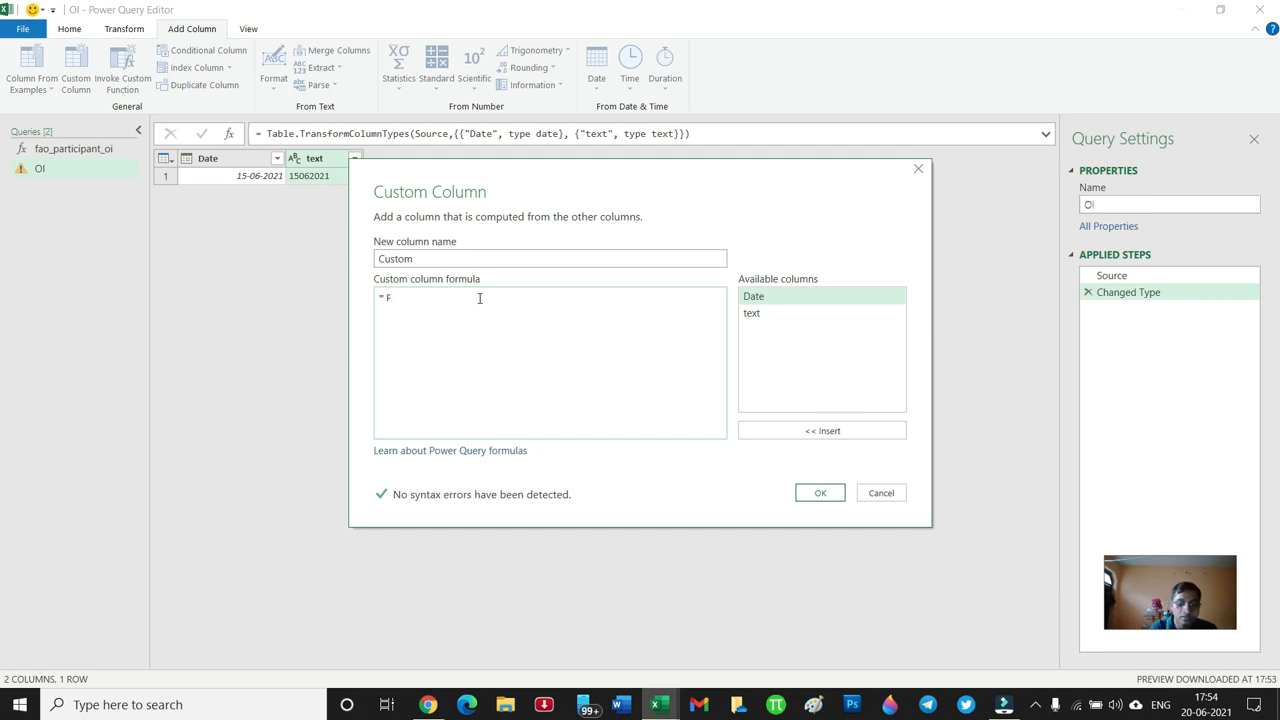
type("fao")
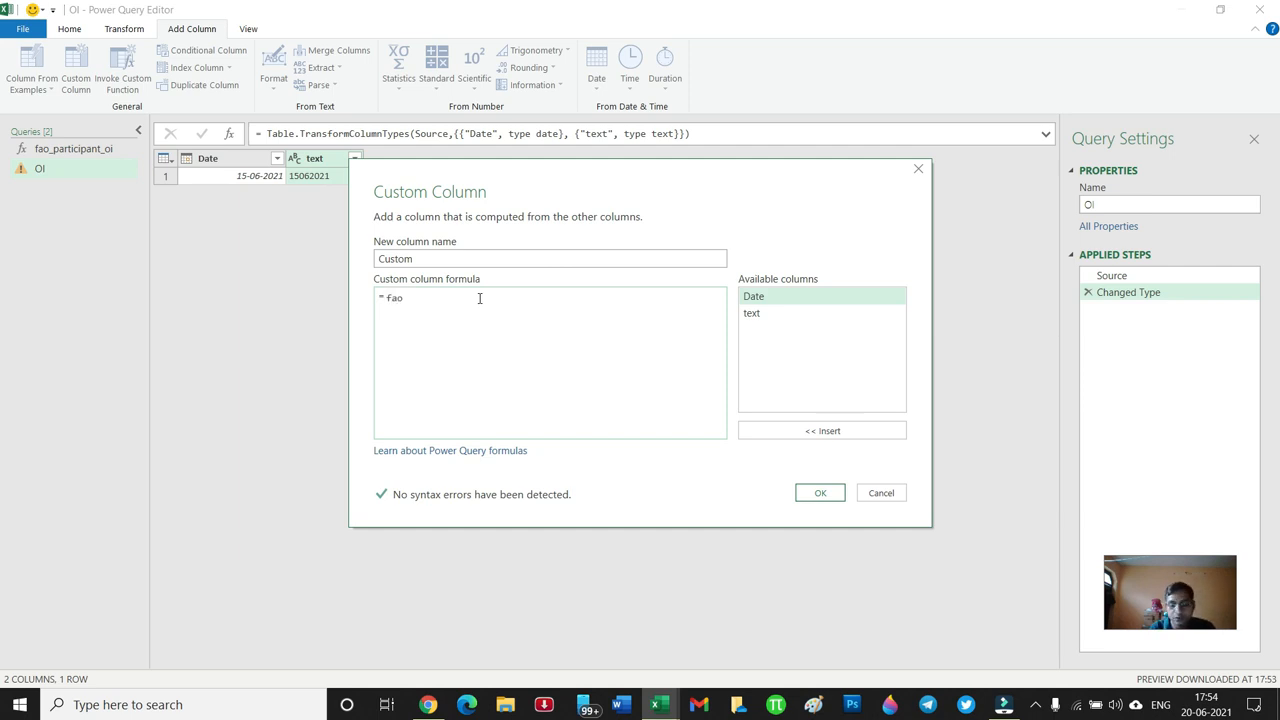
type("_partip")
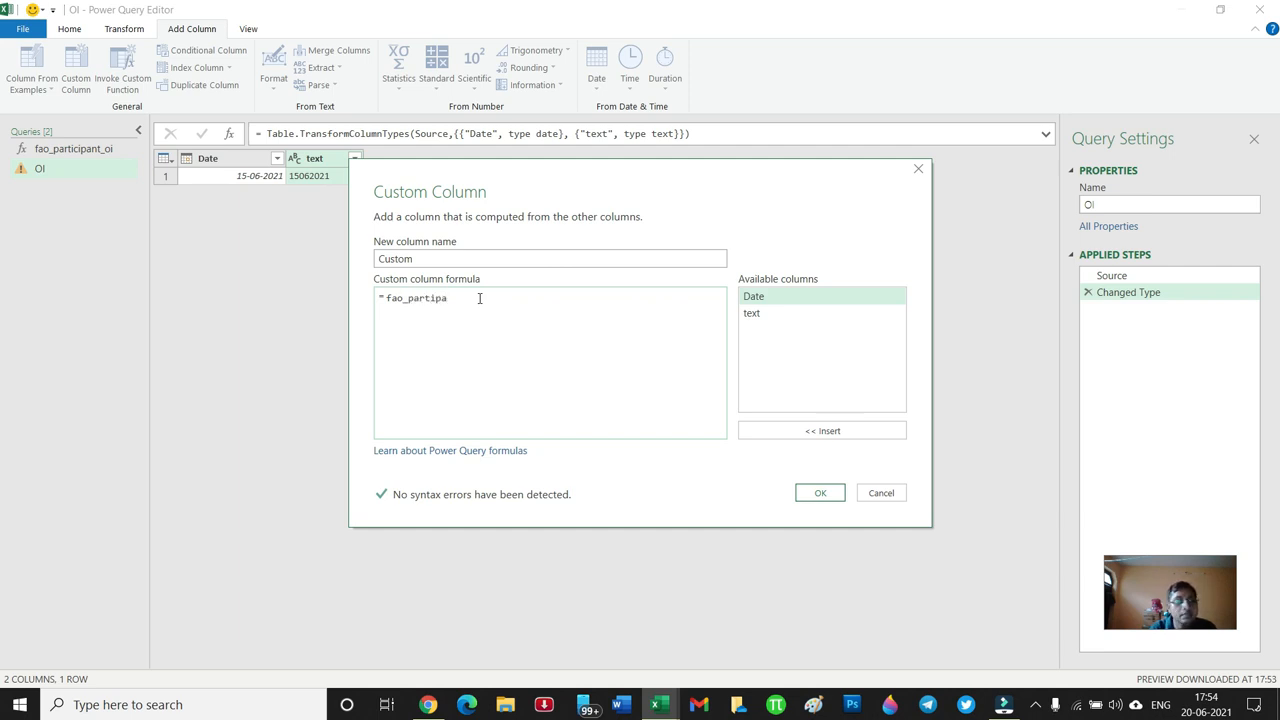
key("BackSpace")
type("cipant_oi")
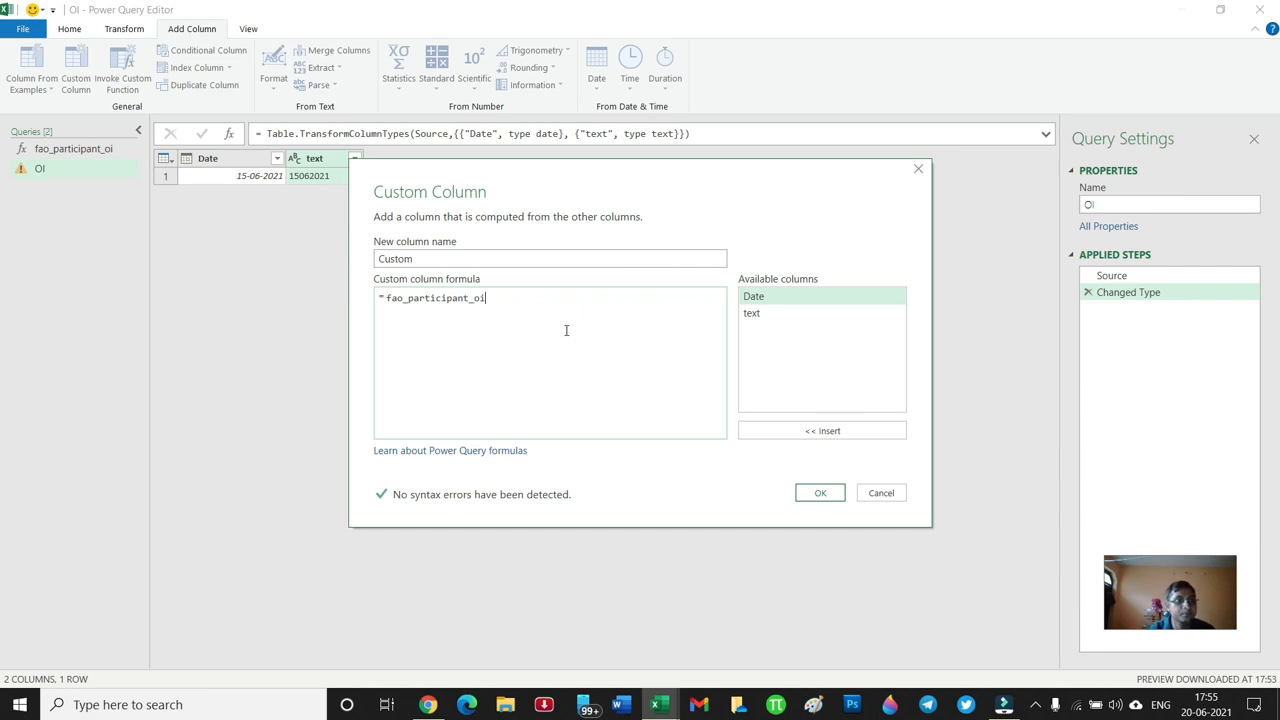
type("(")
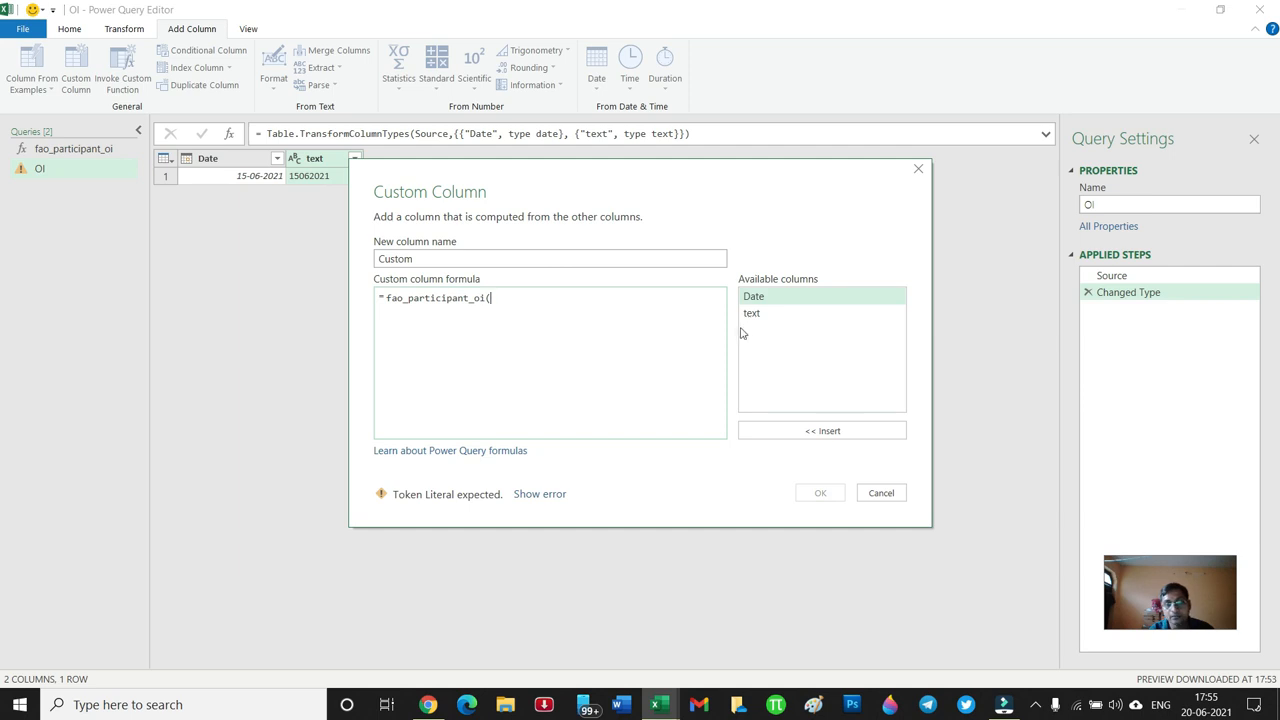
left_click(757, 314)
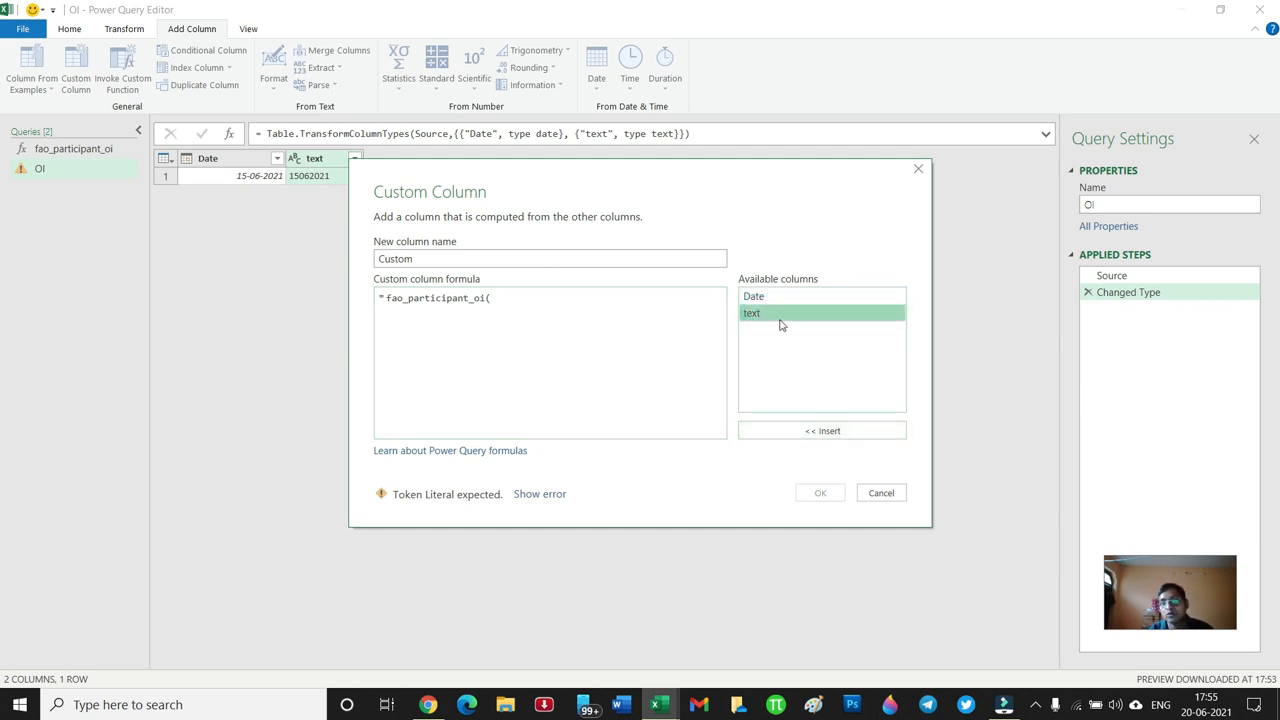
left_click(798, 430)
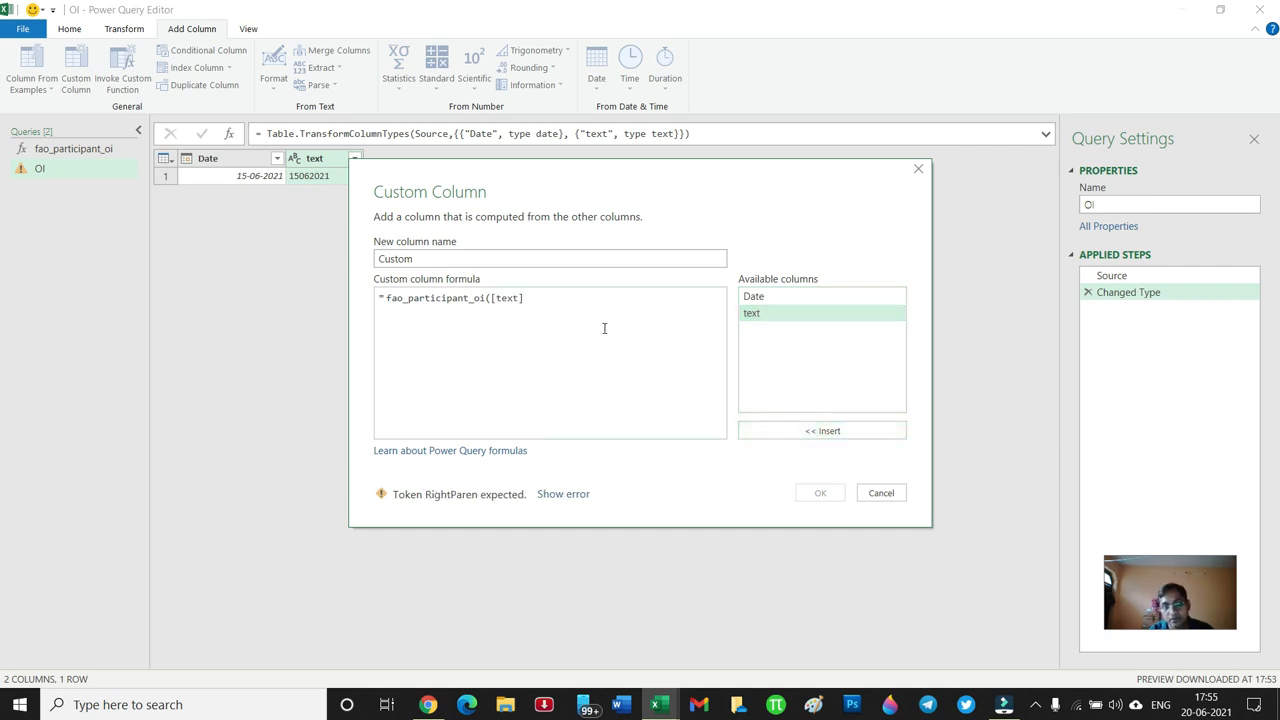
type(")")
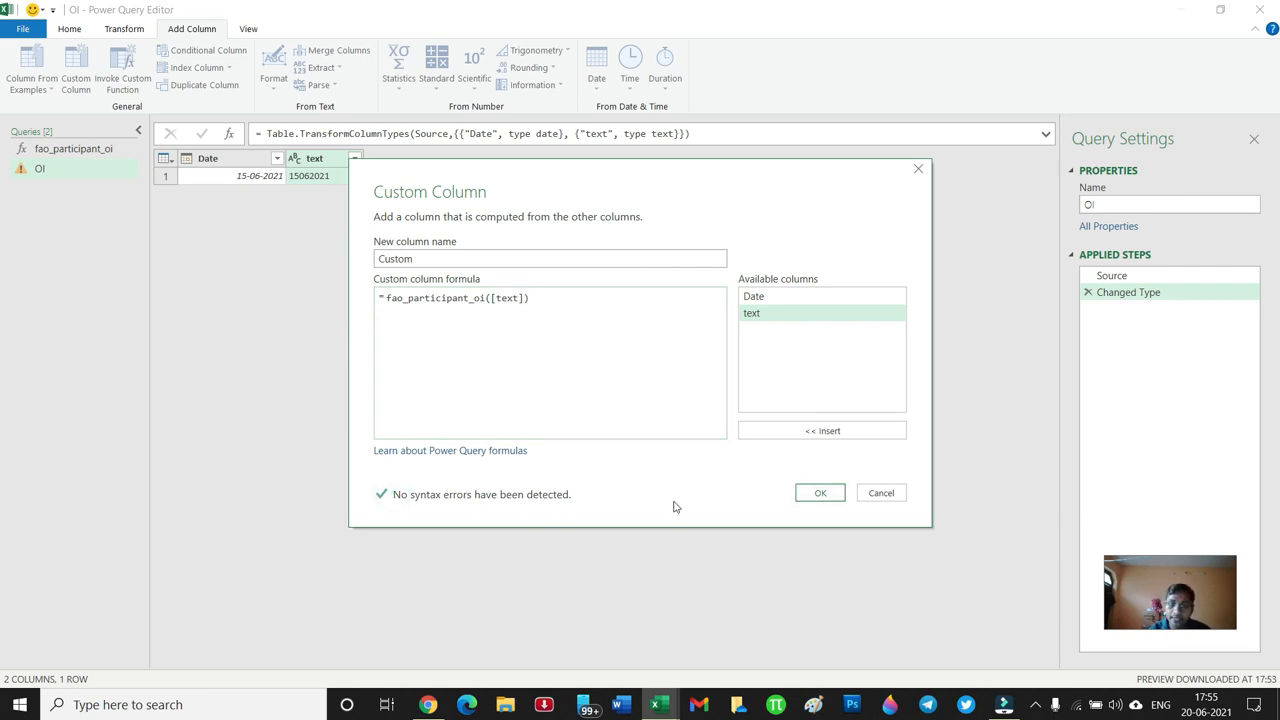
left_click(820, 493)
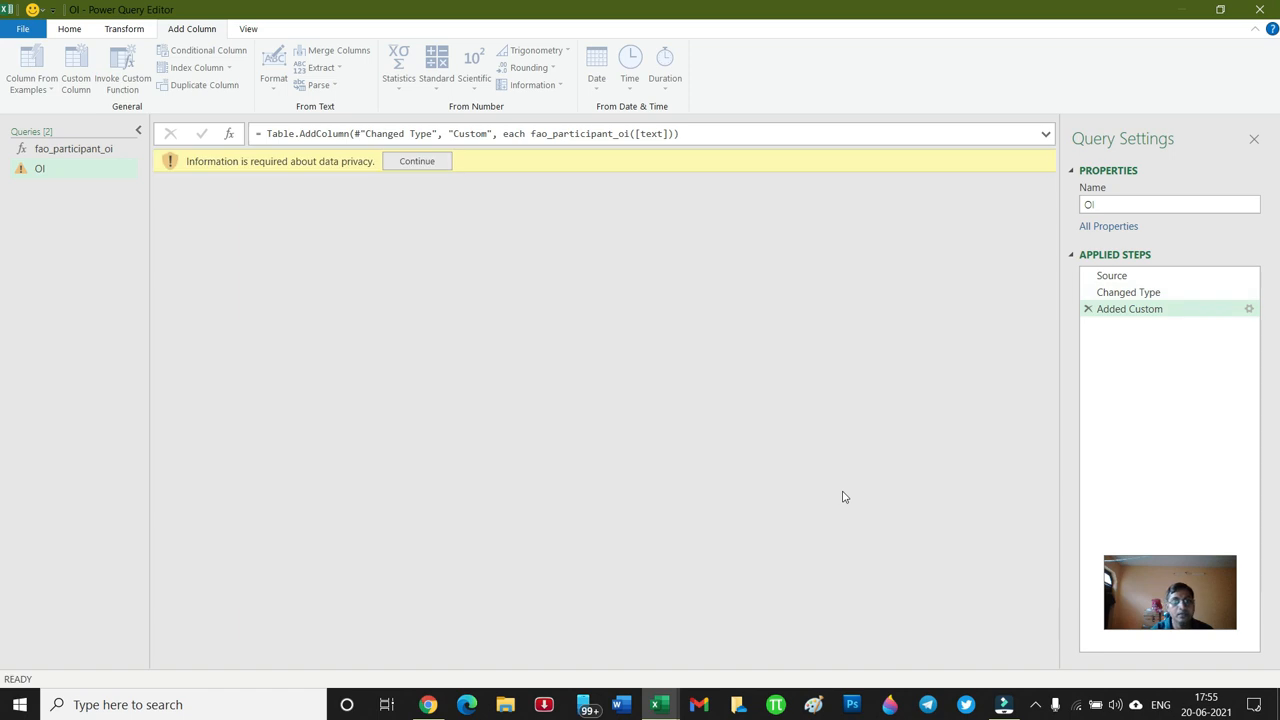
Step: Set the file to ignore Privacy Levels checks and save the setting
left_click(434, 162)
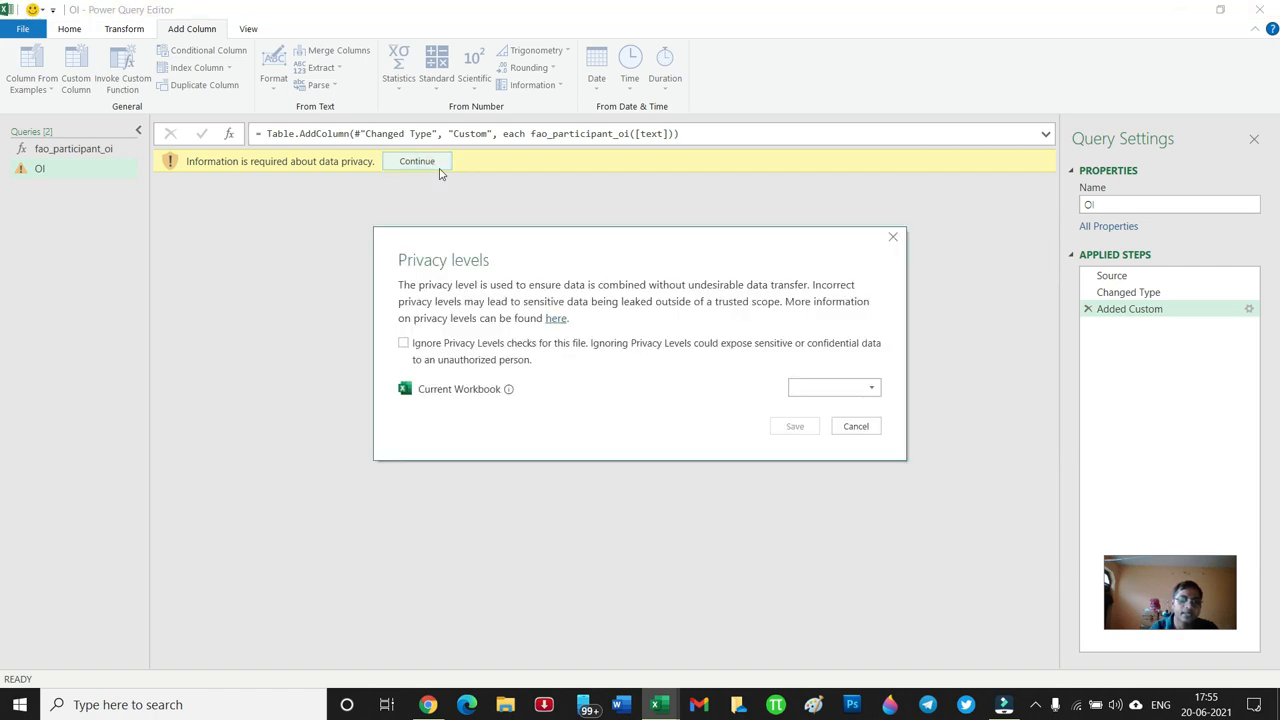
left_click(412, 347)
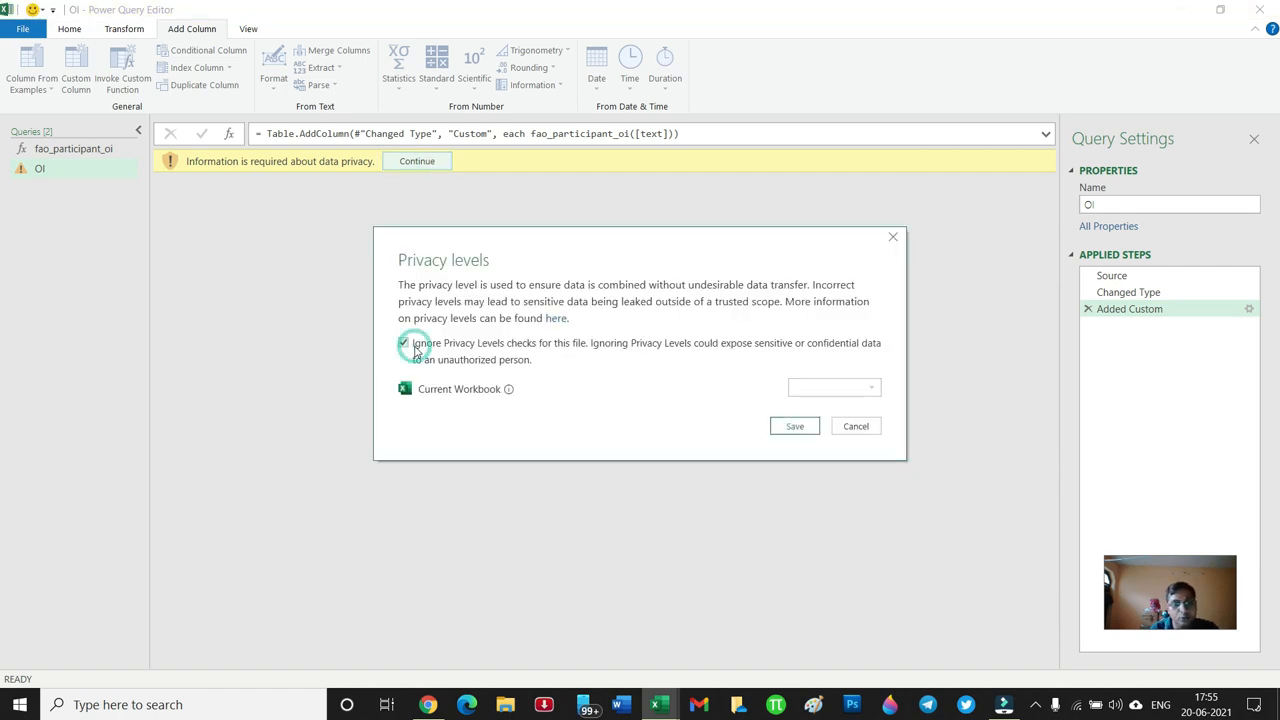
left_click(779, 431)
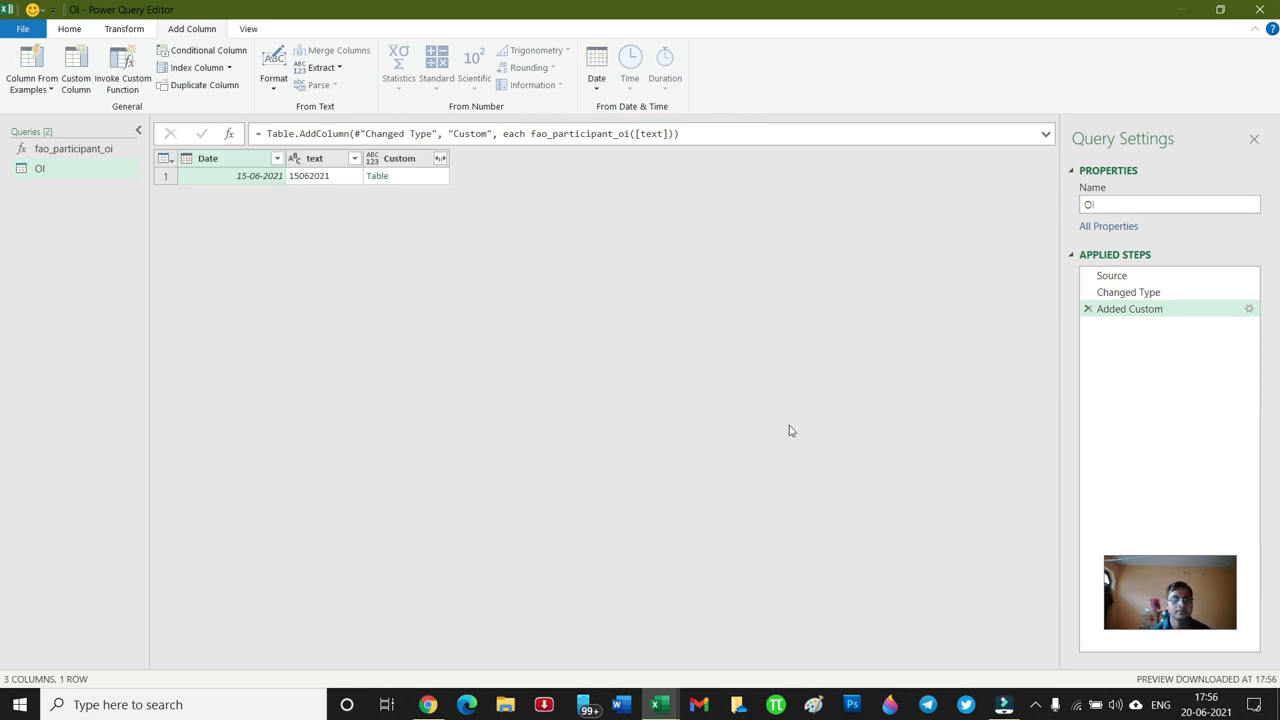
Step: Expand all columns of the Custom table column without using the original column name as prefix
left_click(440, 159)
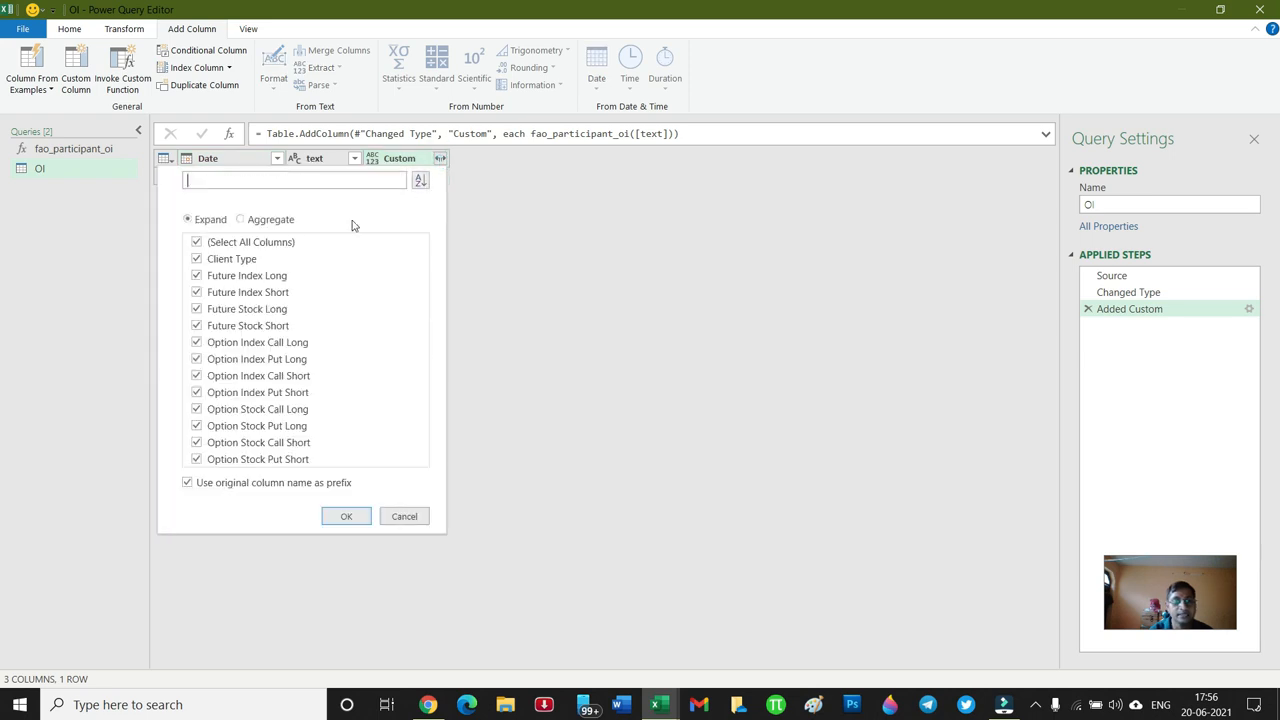
left_click(272, 488)
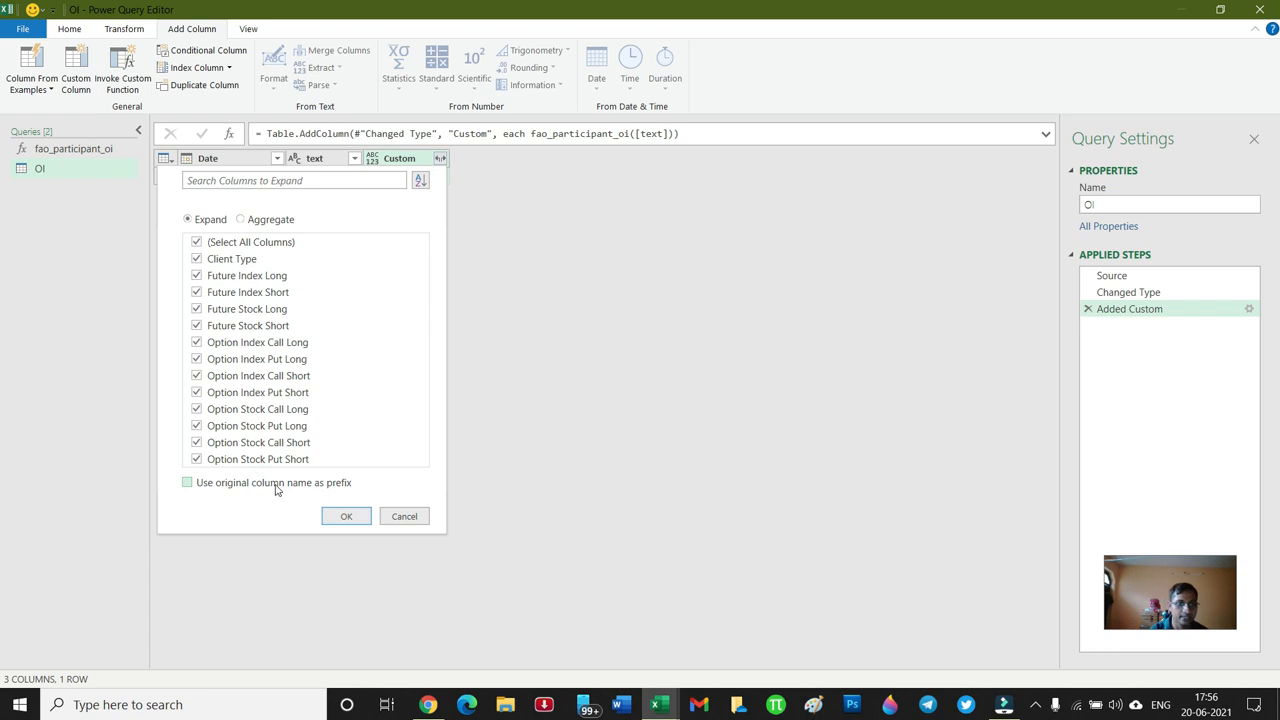
left_click(344, 522)
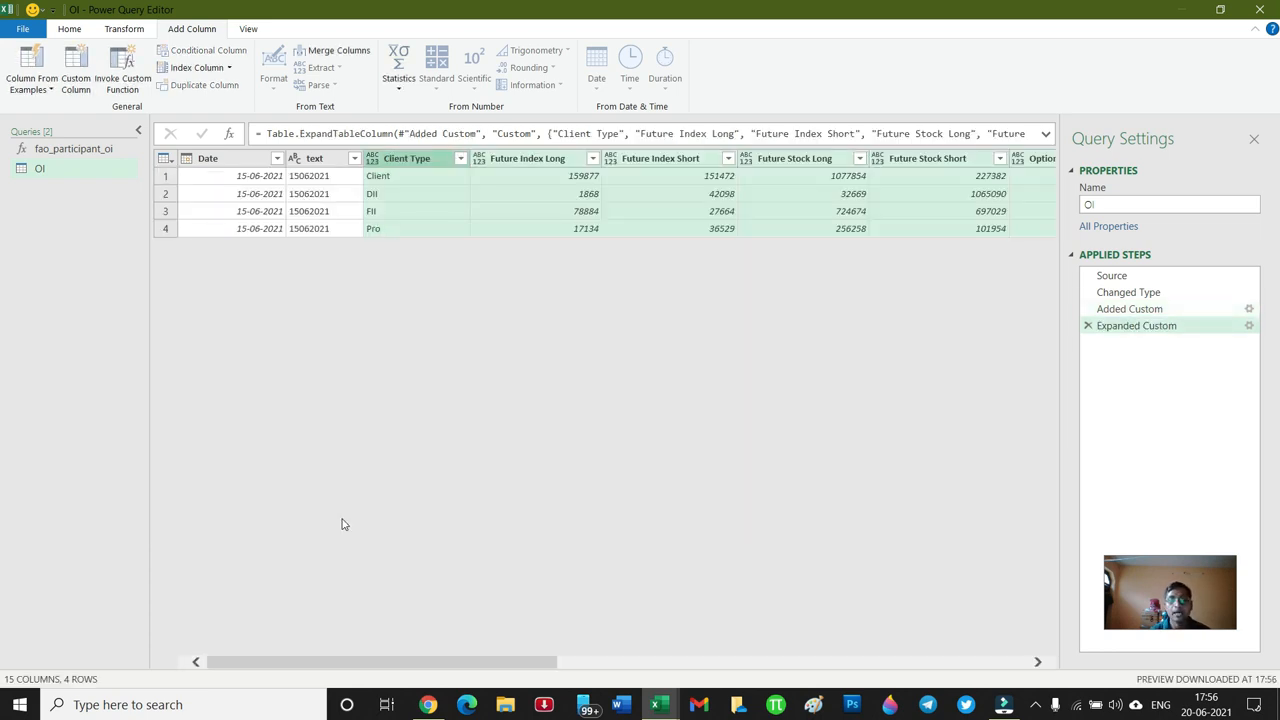
Step: Remove the text column from the OI query
key("Left")
key("Left")
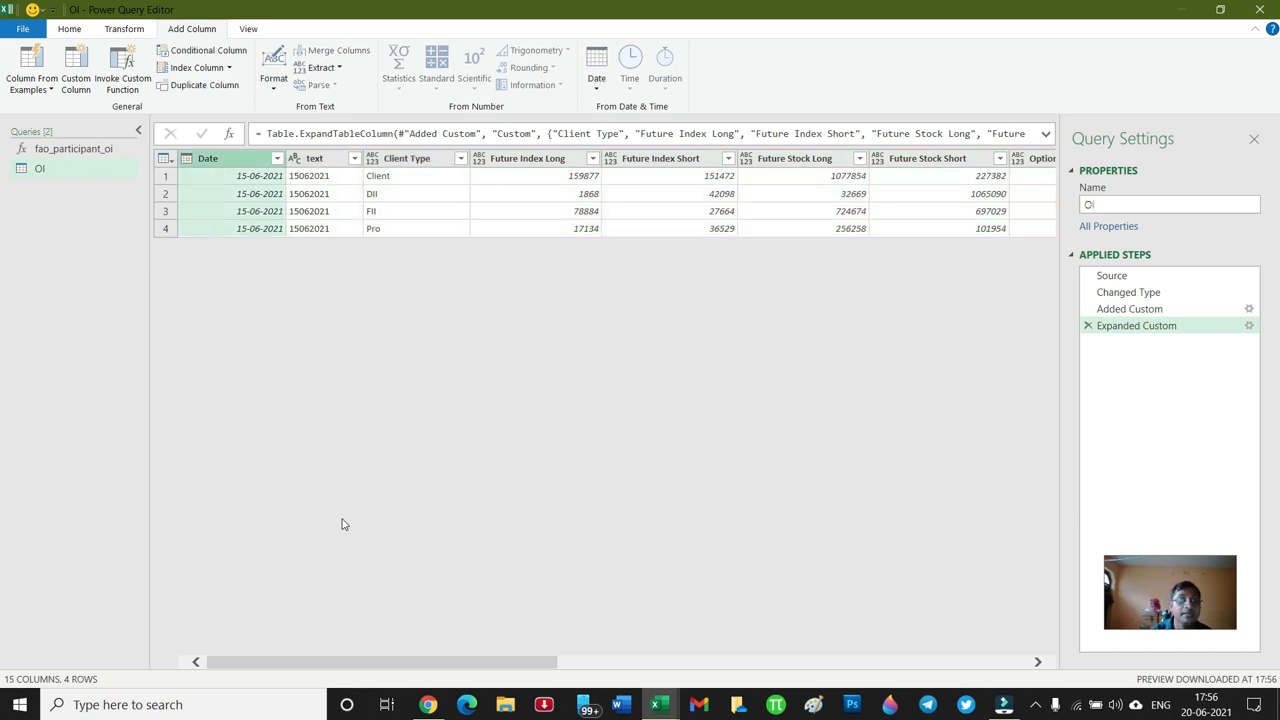
key("Right")
key("Right")
key("Left")
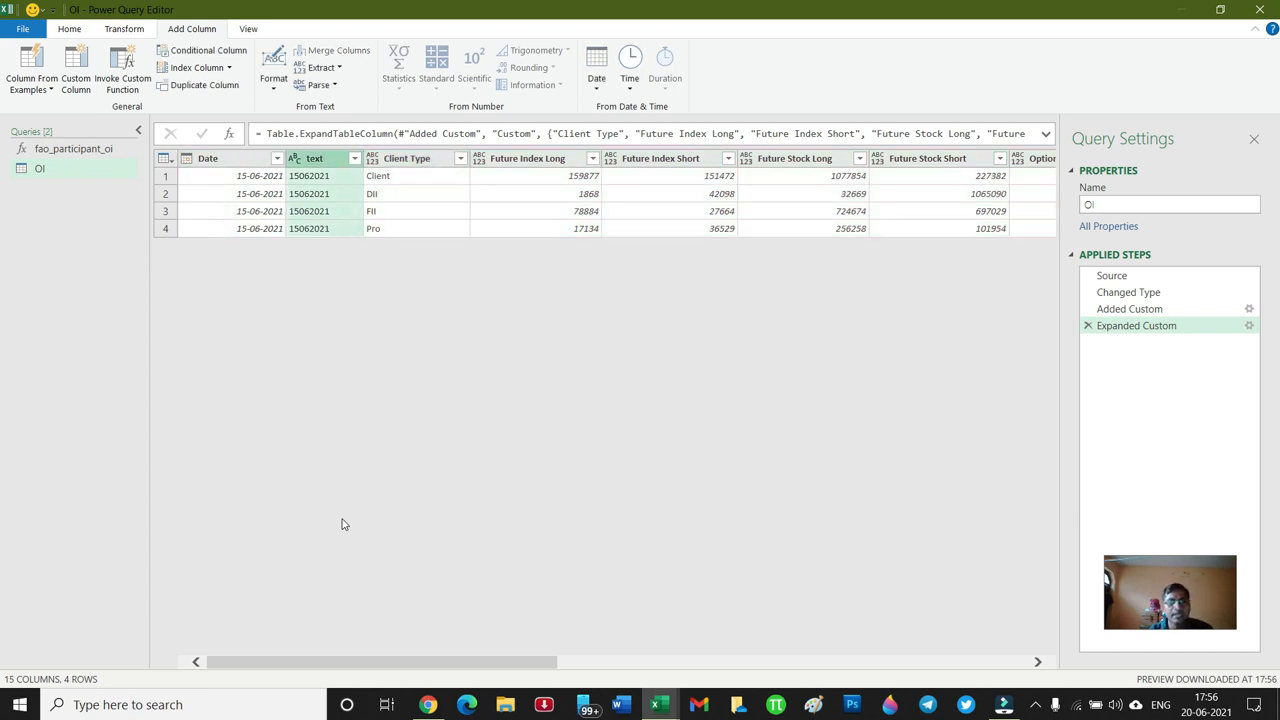
right_click(312, 160)
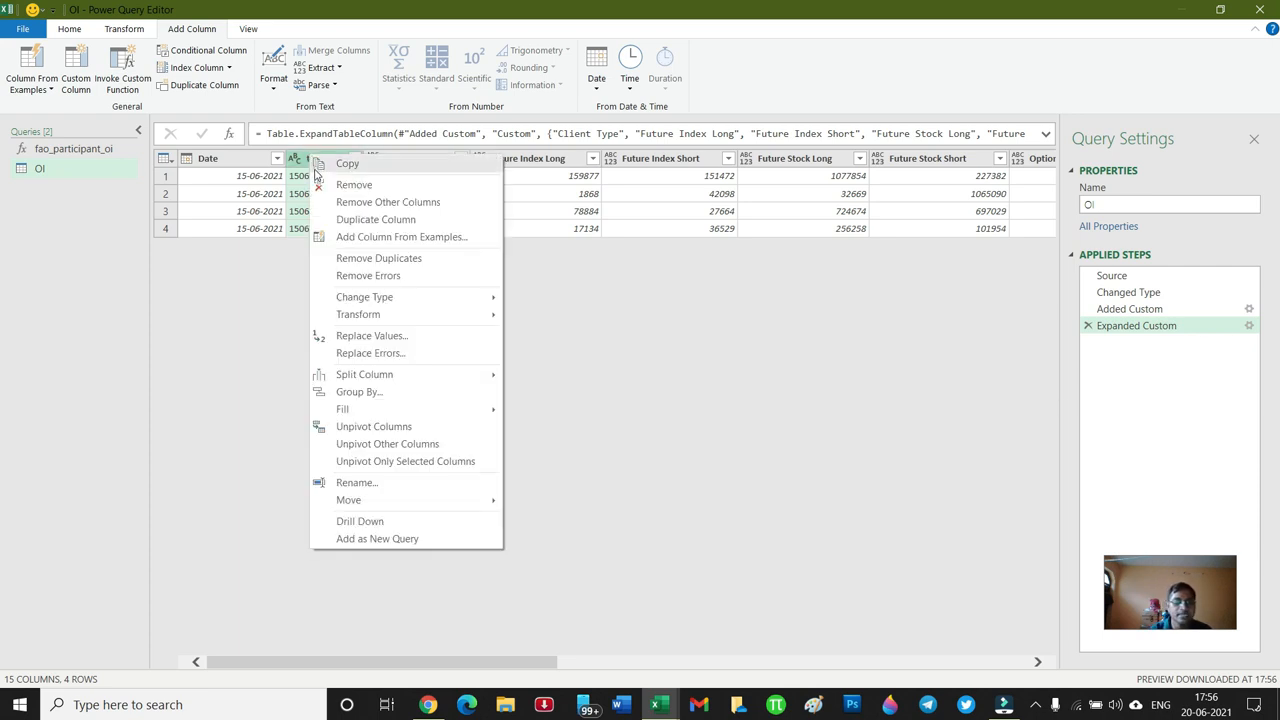
left_click(331, 188)
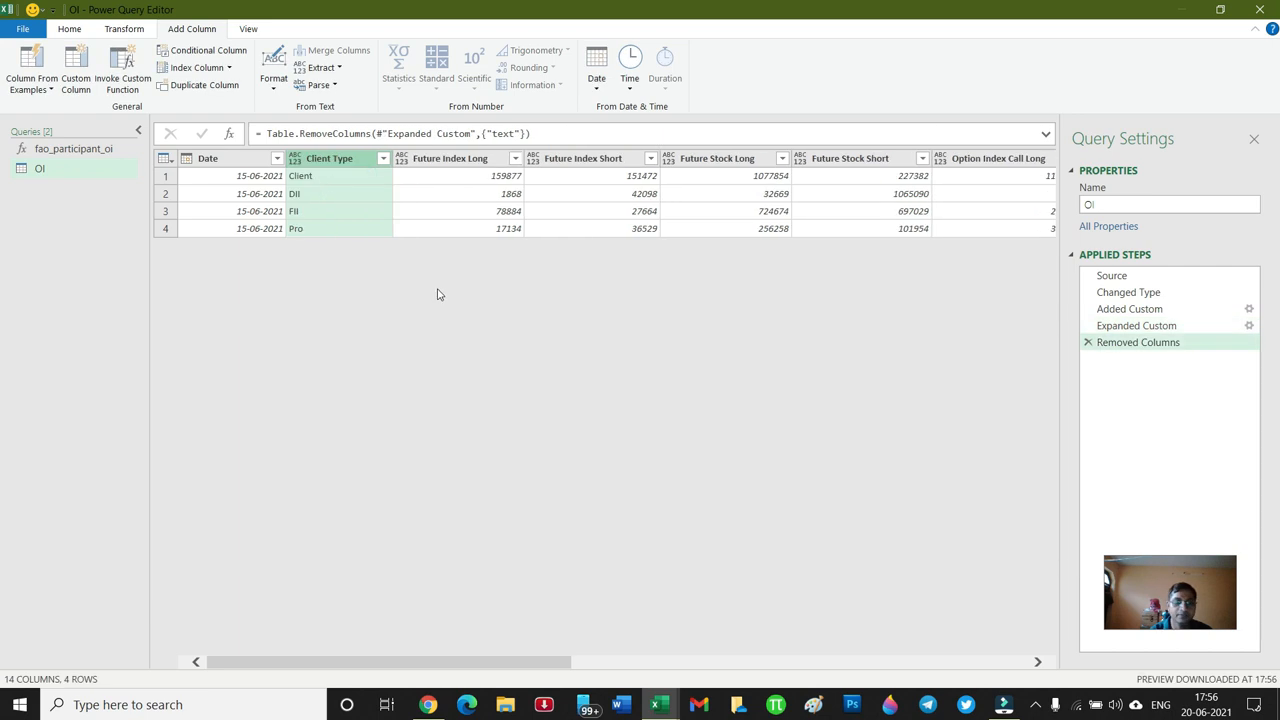
Step: Look through the remaining open interest columns of the OI query from Client Type onward
key("Right")
key("Right")
key("Right")
key("Right")
key("Right")
key("Right")
key("Right")
key("Right")
key("Right")
key("Right")
key("Right")
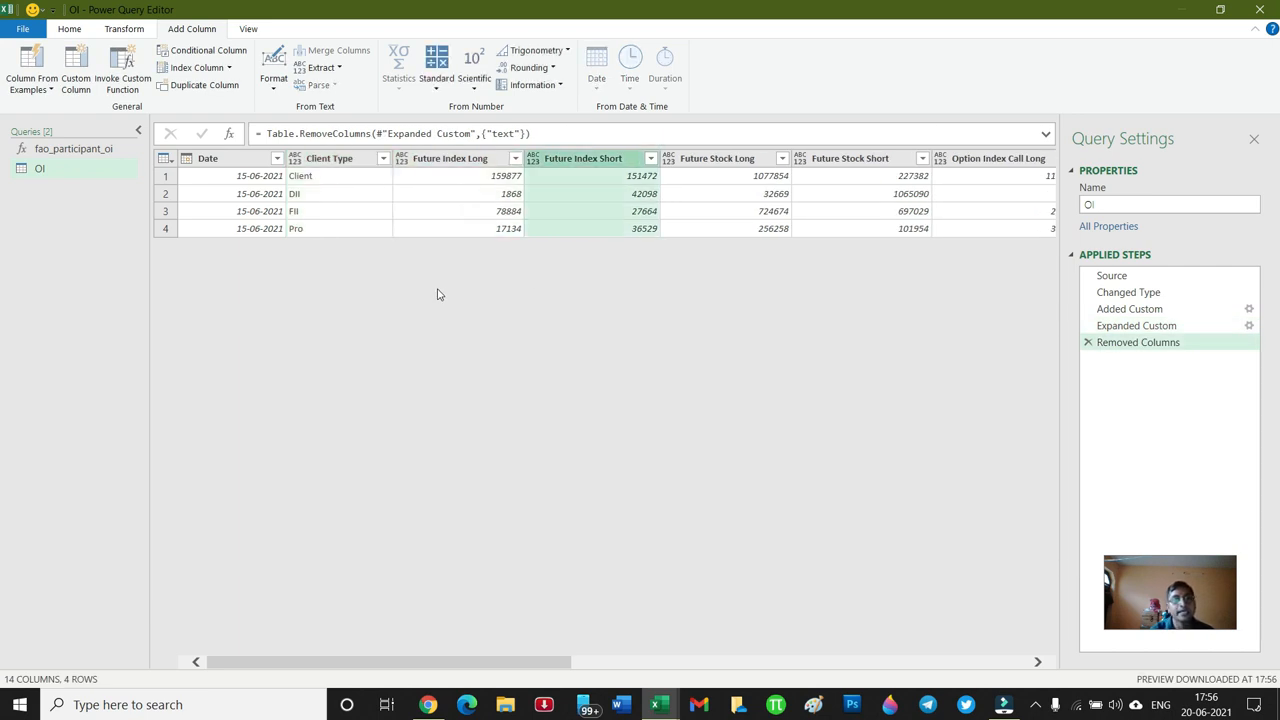
key("Right")
key("Left")
key("Left")
key("Left")
key("Left")
key("Left")
key("Left")
key("Left")
key("Left")
key("Left")
key("Left")
key("Left")
key("Left")
key("Left")
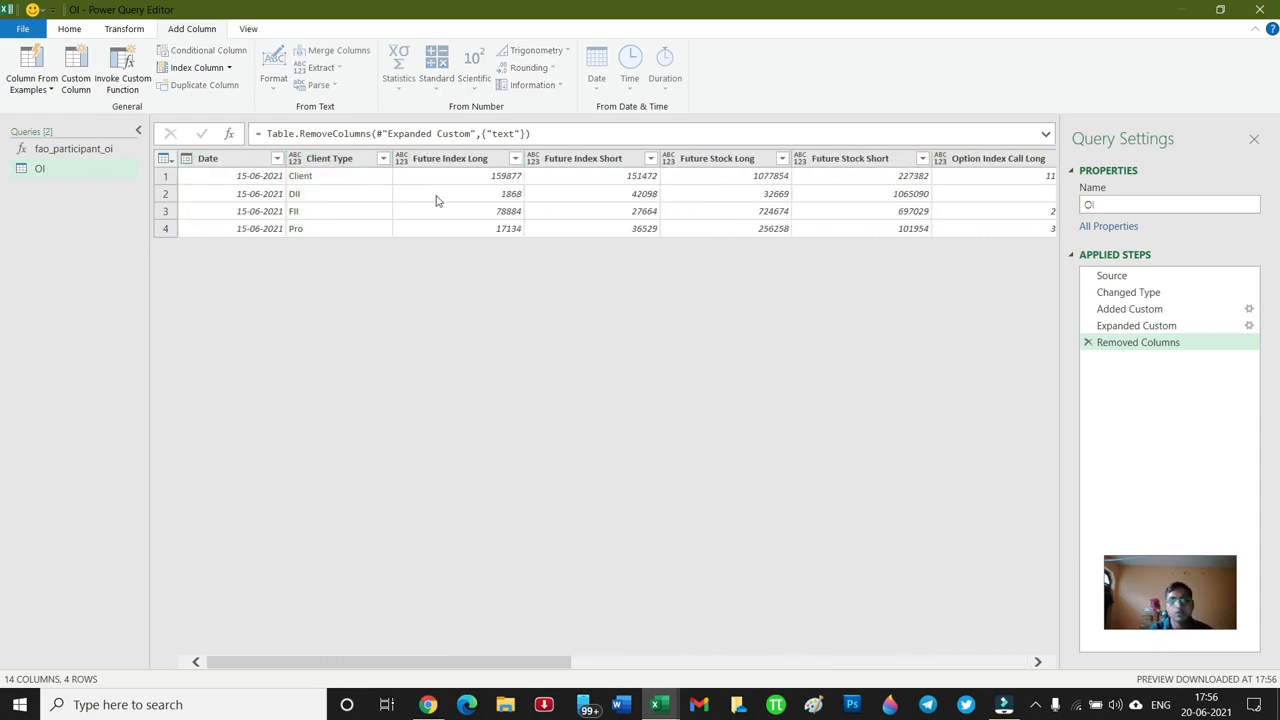
Step: Close the query editor and load the OI query into the workbook
left_click(68, 30)
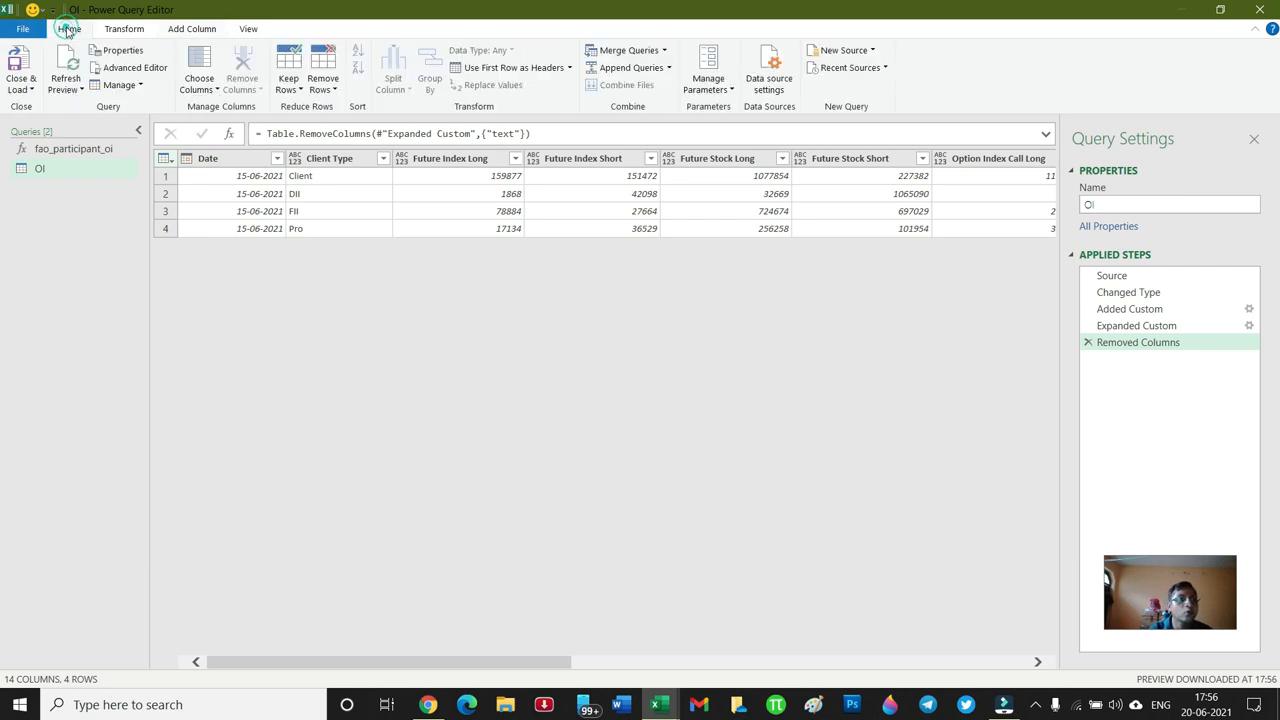
left_click(24, 92)
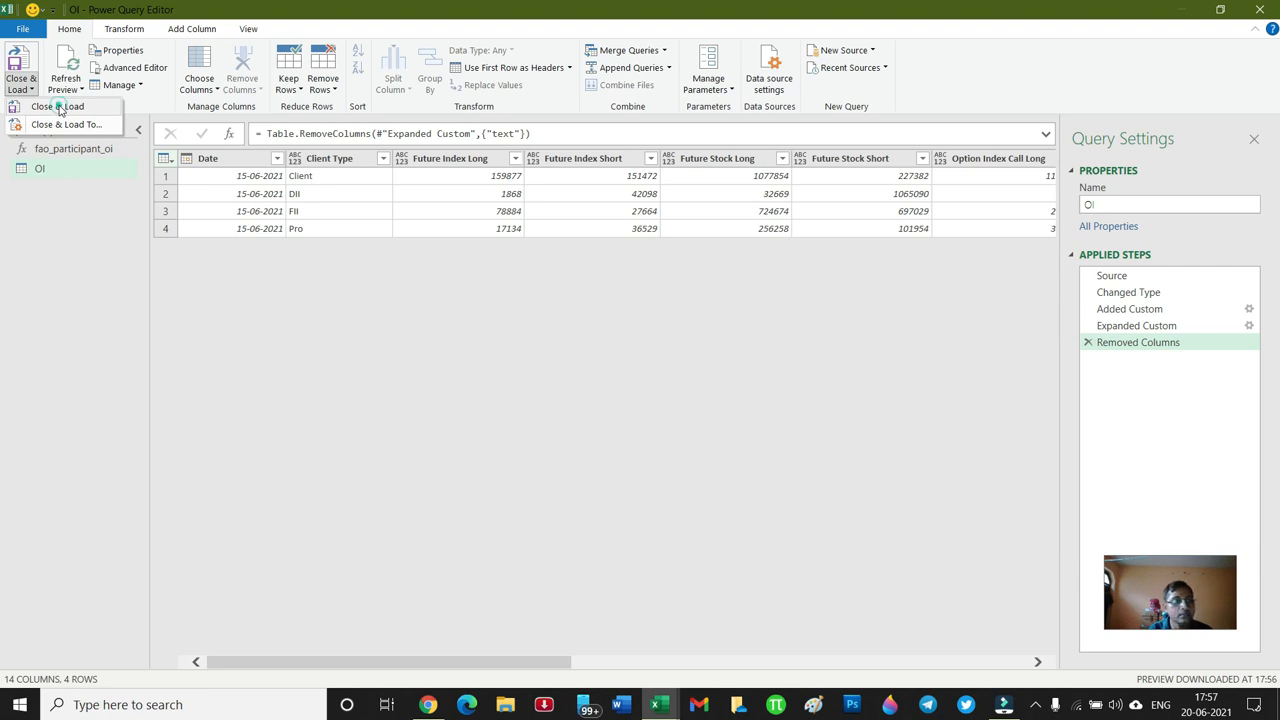
left_click(57, 106)
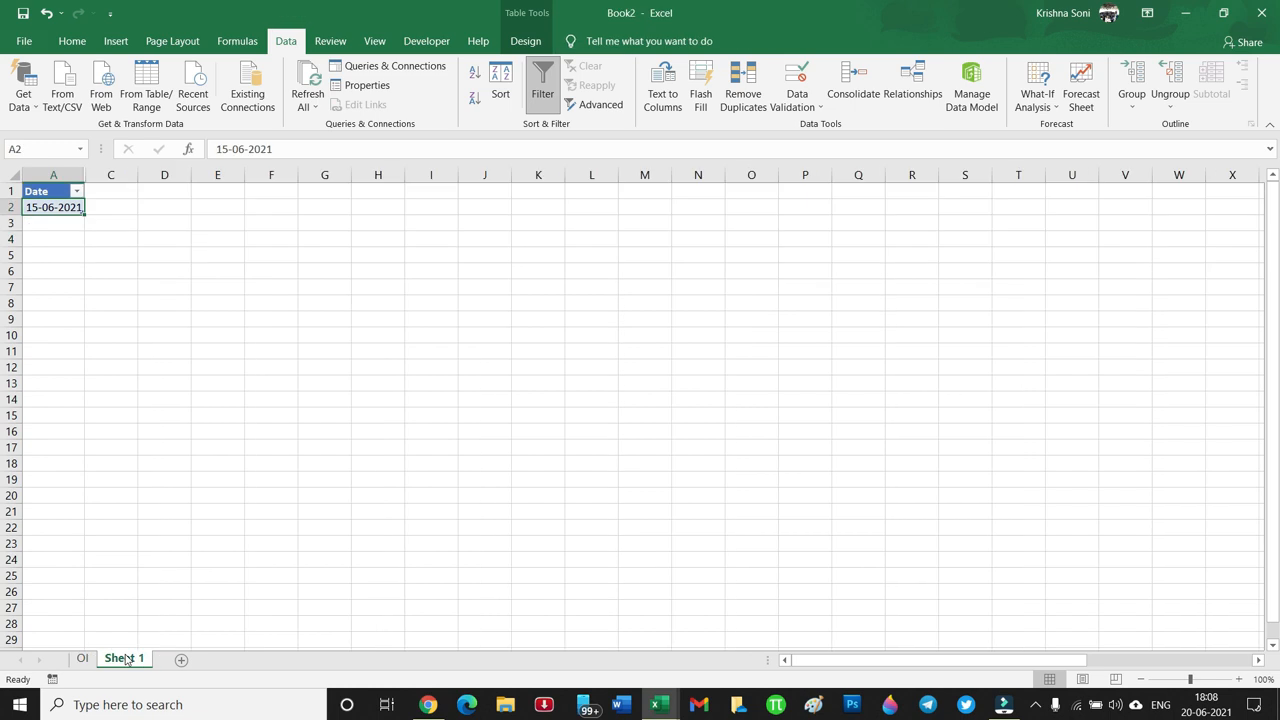
Step: Add the date 16-06-2021 to the date table on Sheet 1 and refresh the data shown on the OI sheet
key("ctrl+a")
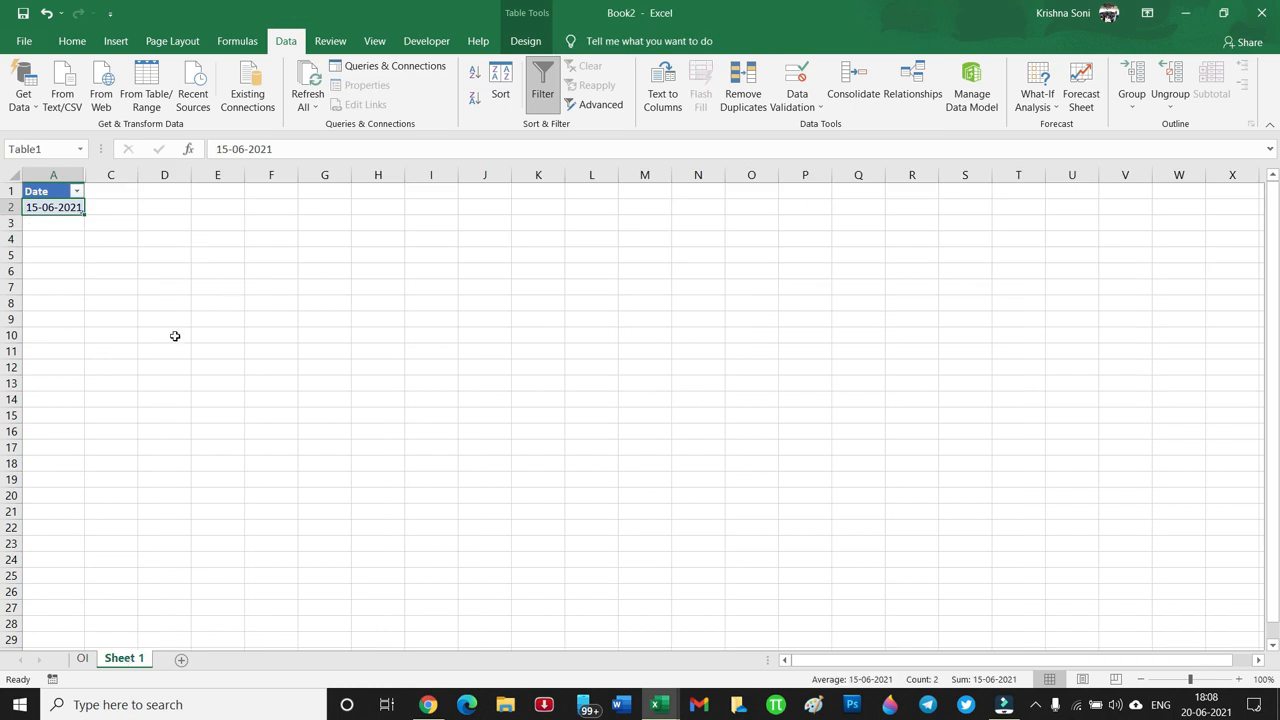
left_click(82, 658)
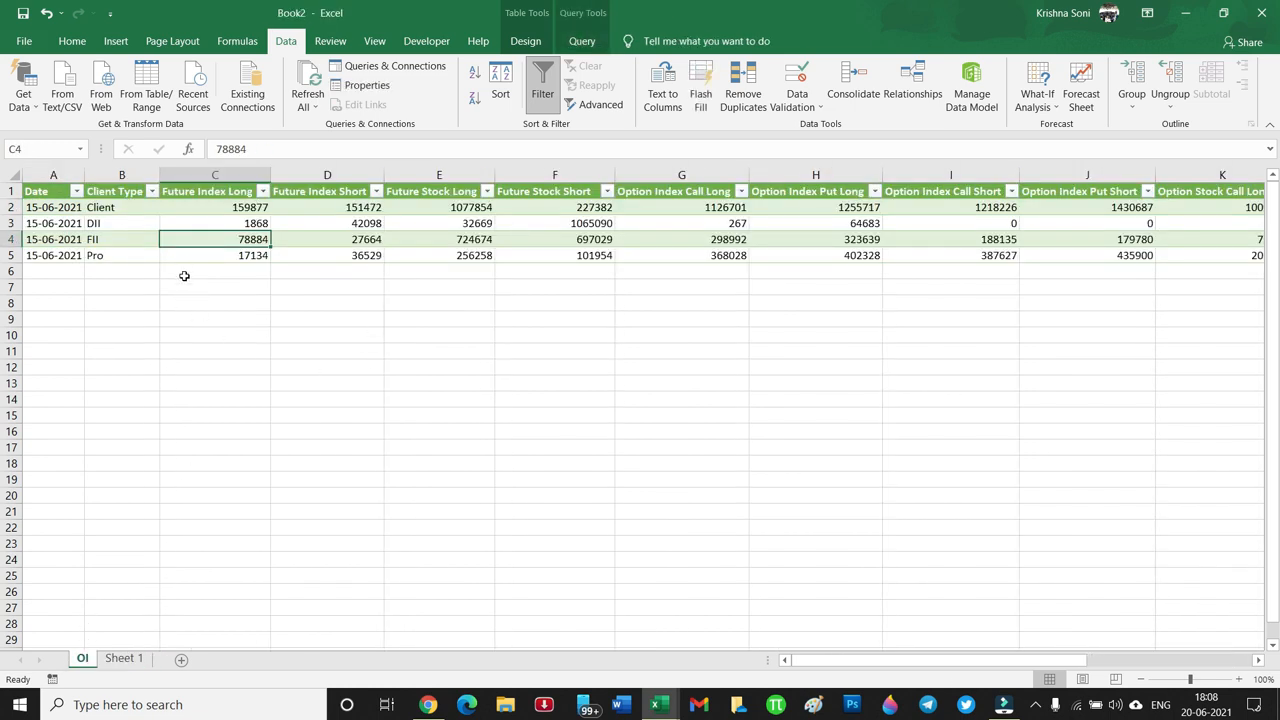
left_click(124, 658)
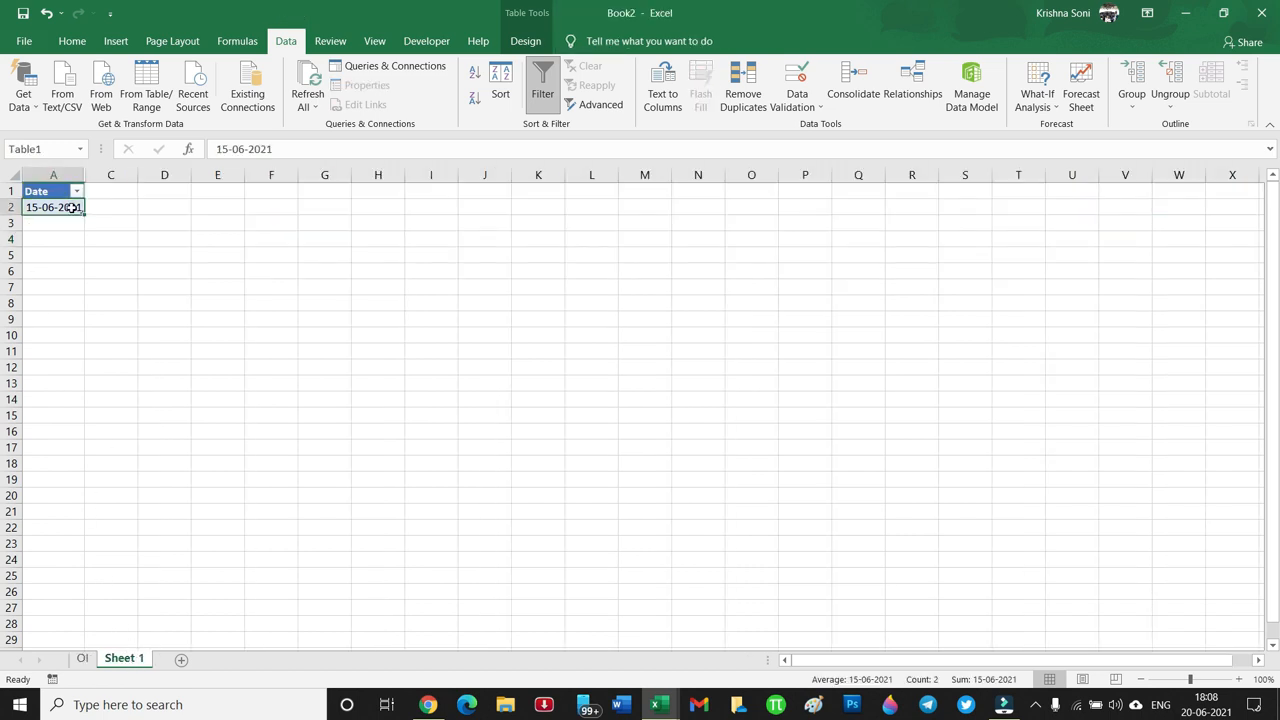
left_click(65, 221)
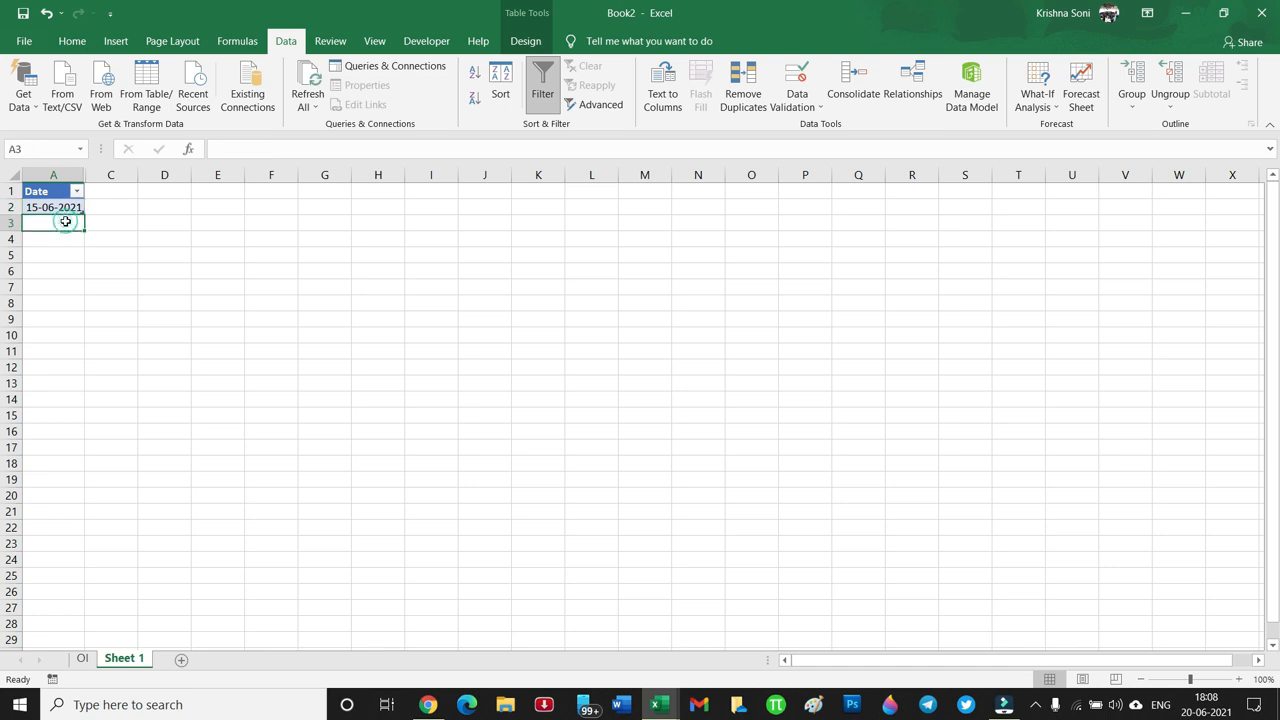
type("16-06-2021")
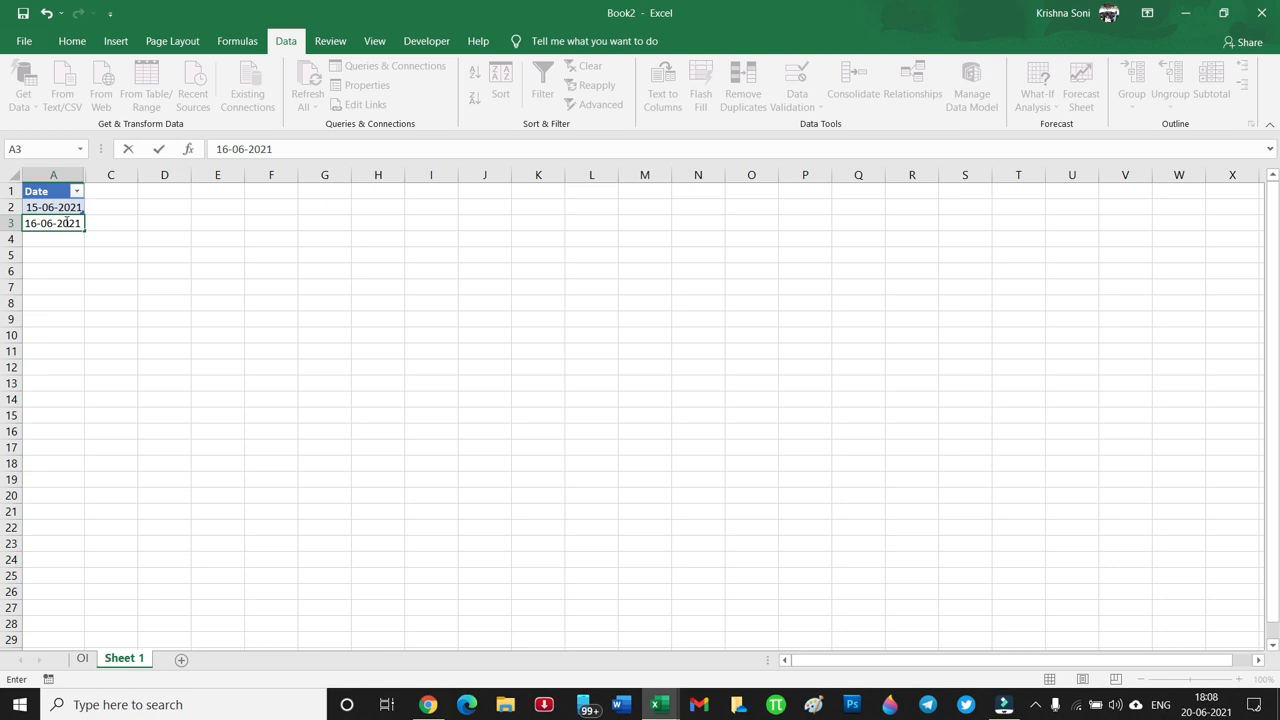
key("Return")
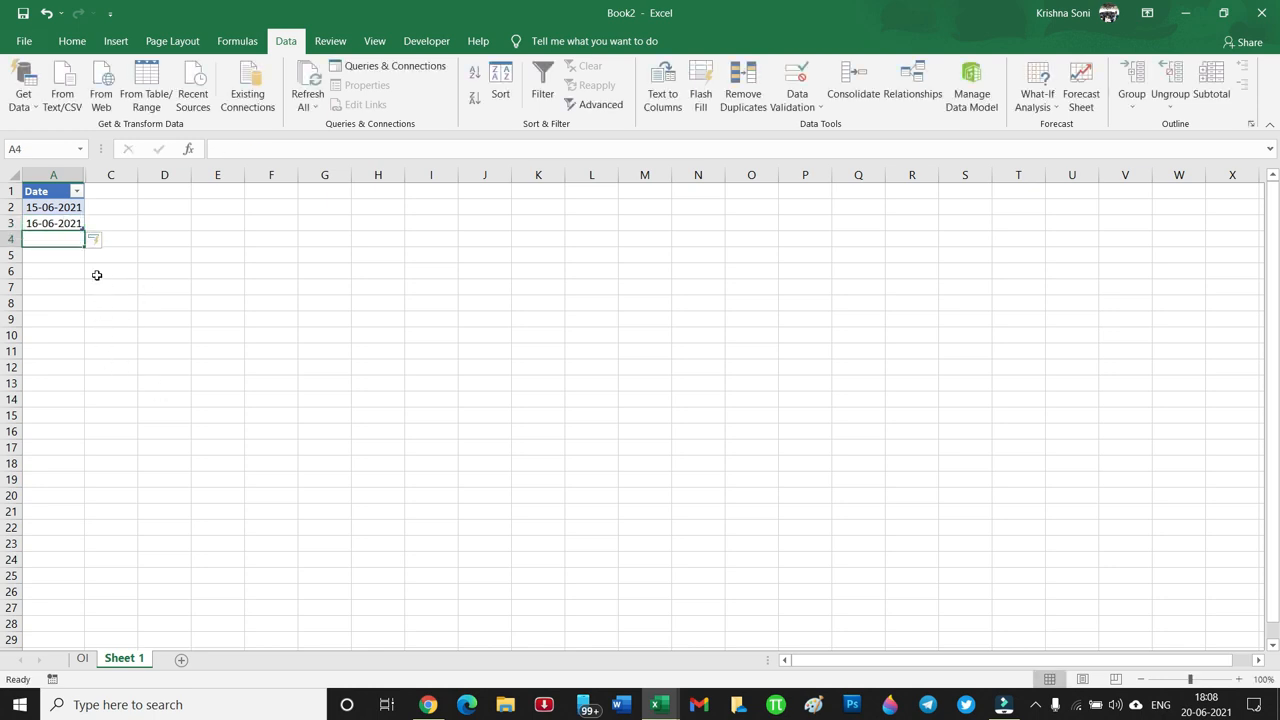
left_click(305, 80)
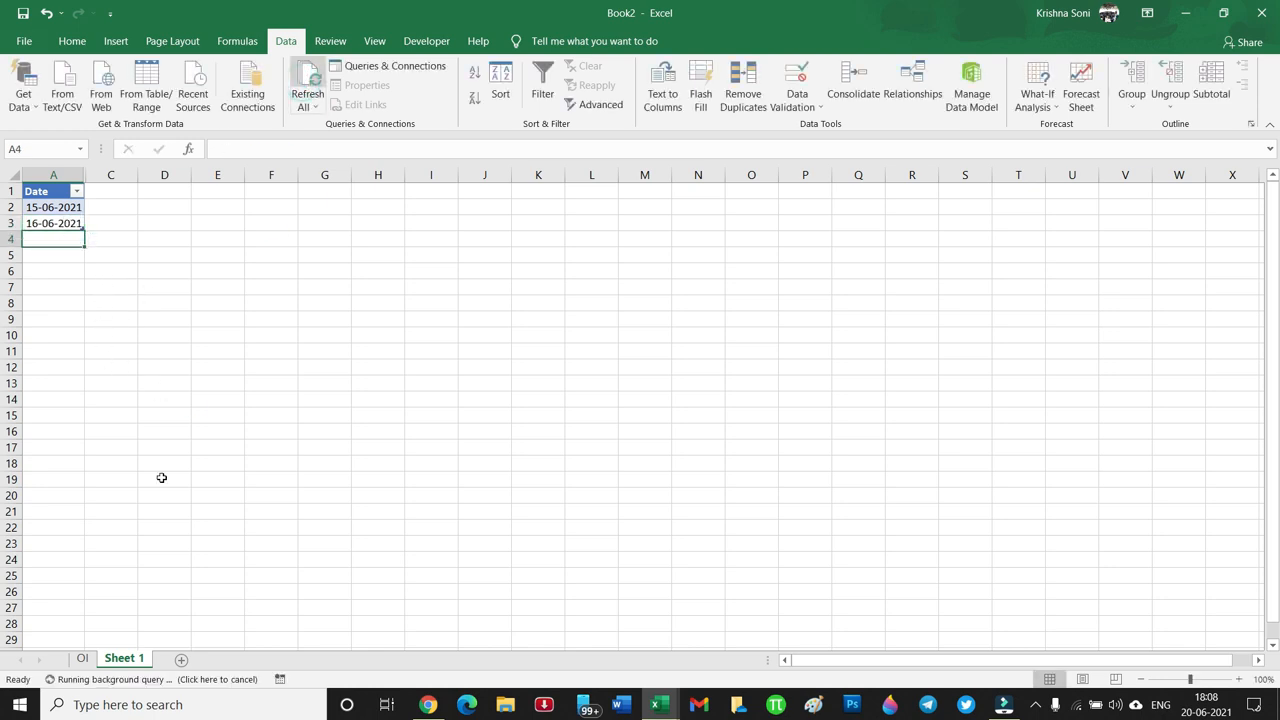
left_click(83, 658)
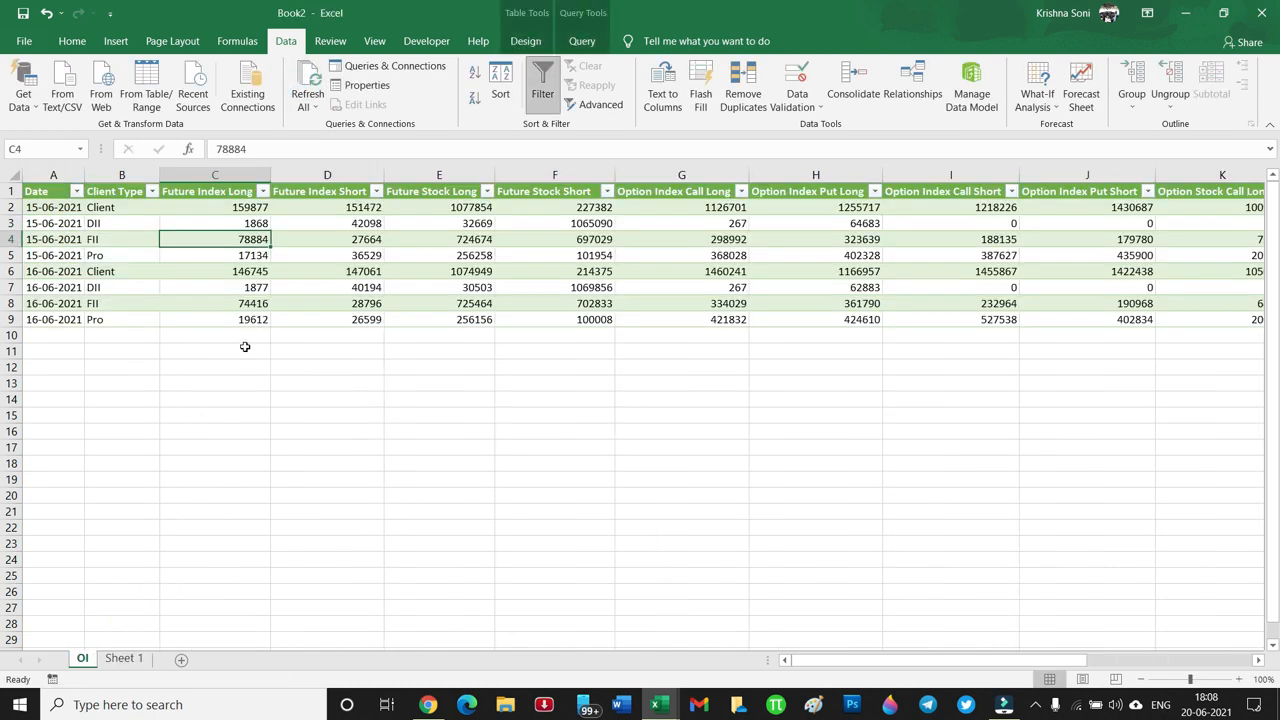
Step: Extend the dates on Sheet 1 through 18-06-2021 and refresh the data shown on the OI sheet
left_click(124, 658)
left_click(76, 224)
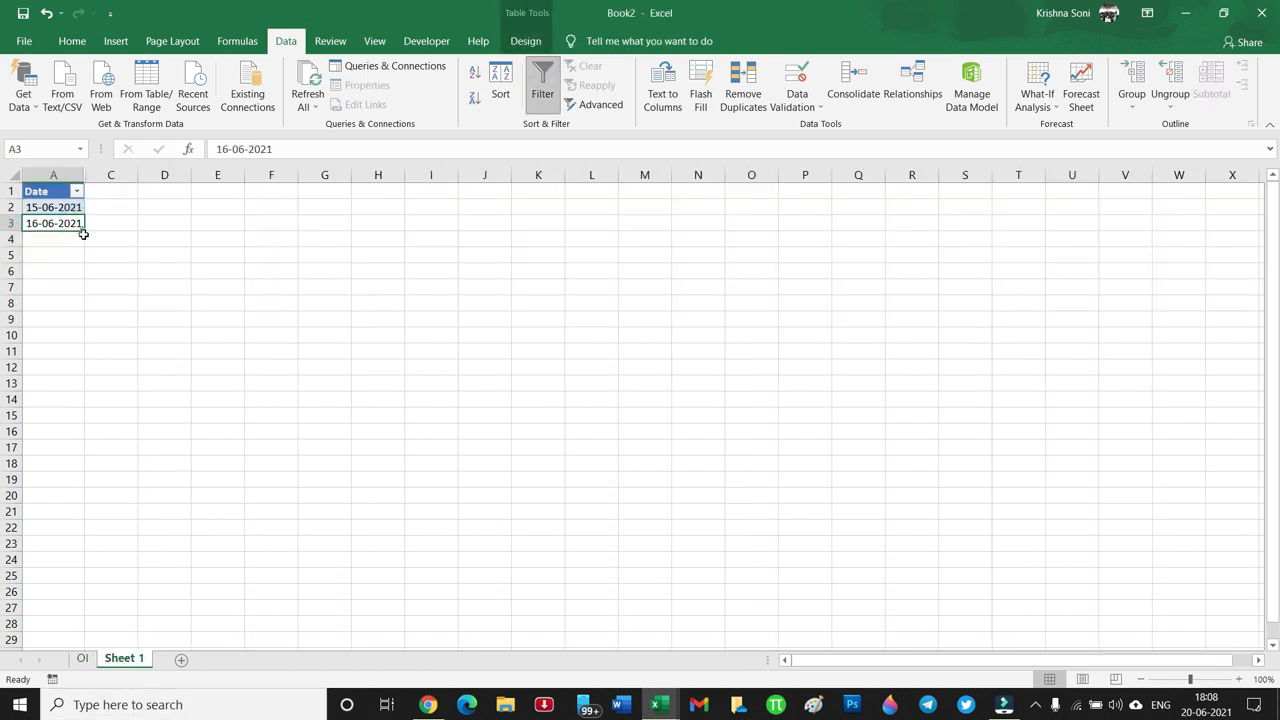
left_click_drag(85, 231, 85, 260)
left_click(92, 314)
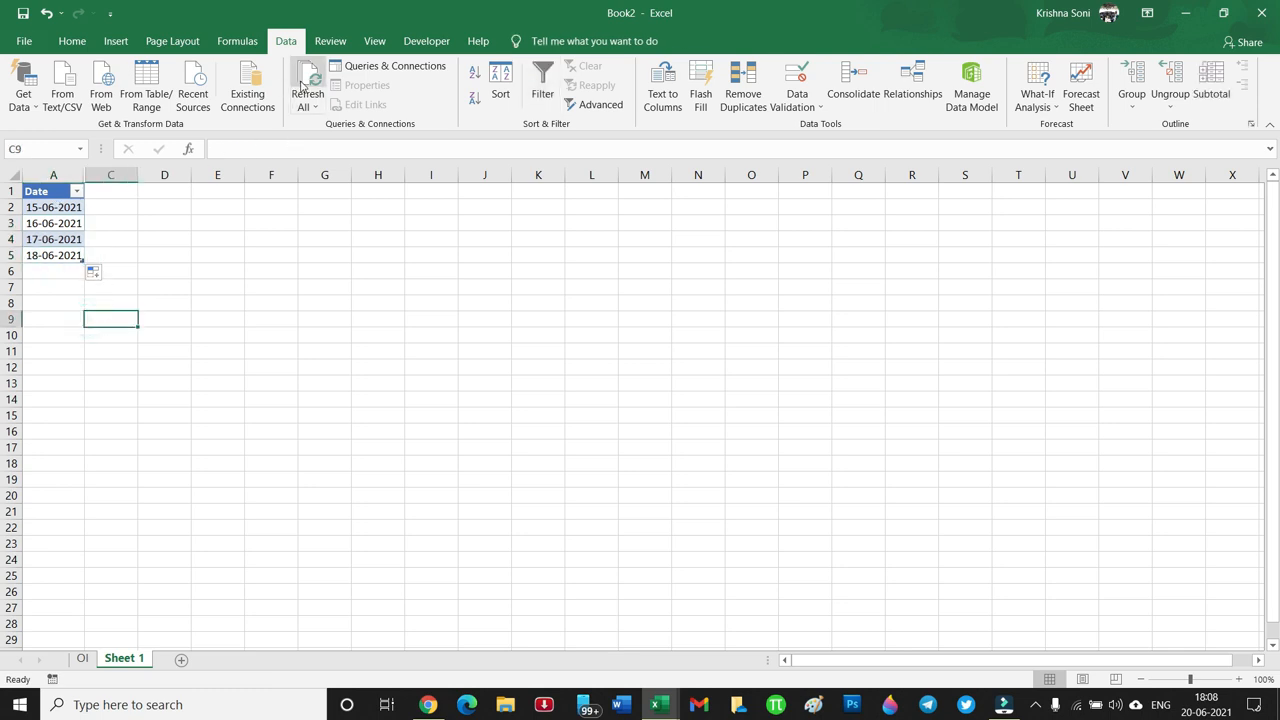
left_click(297, 81)
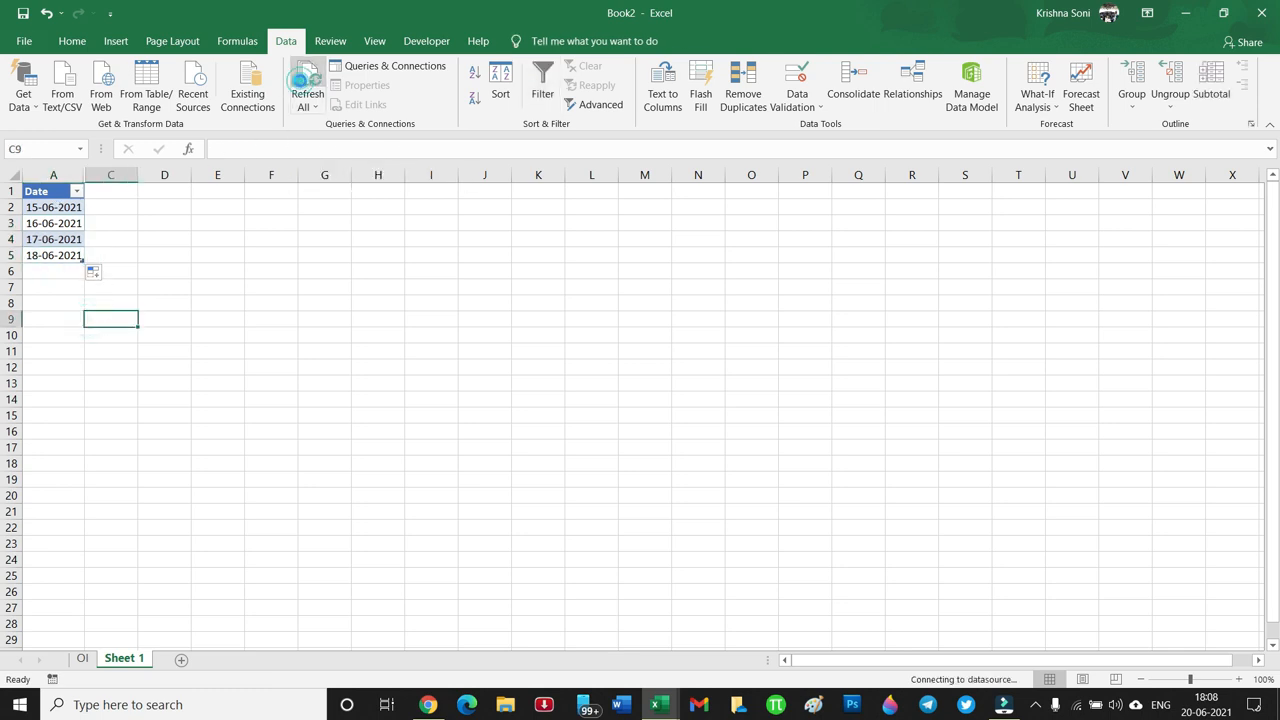
left_click(84, 660)
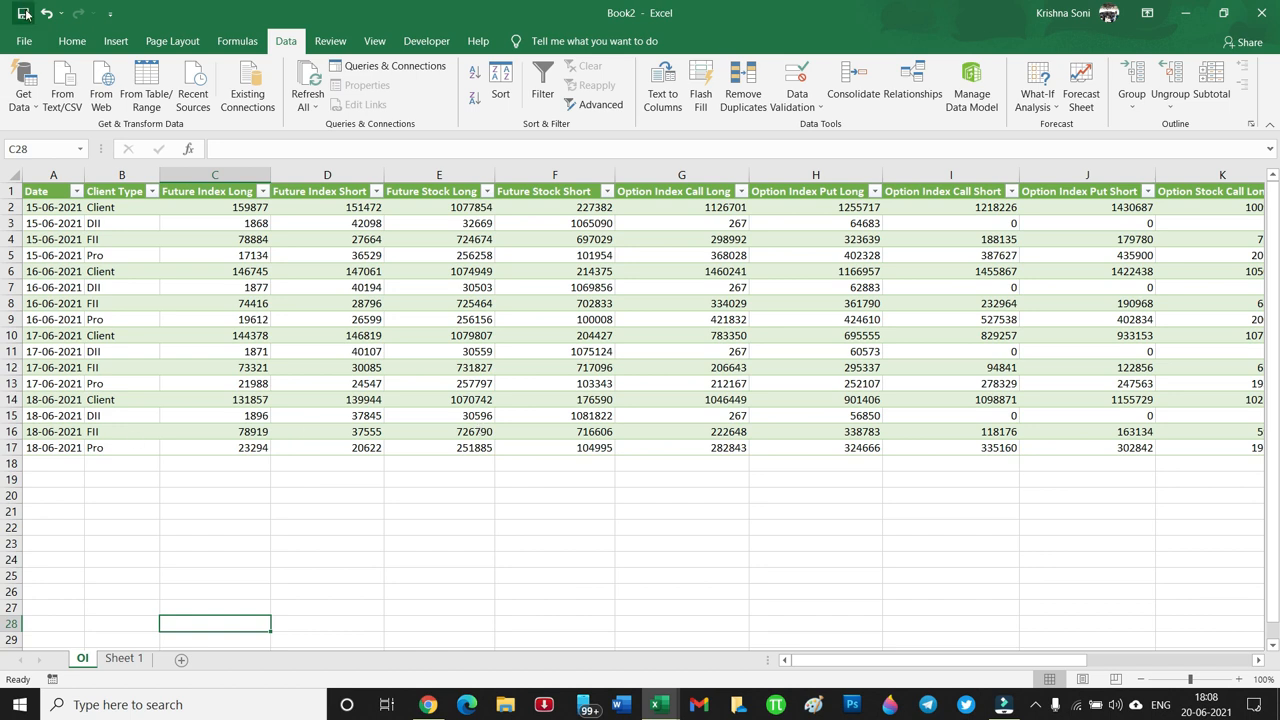
Step: Prepare to save a copy of the workbook in the Desktop folder as an Excel Macro-Enabled Workbook (*.xlsm)
left_click(24, 44)
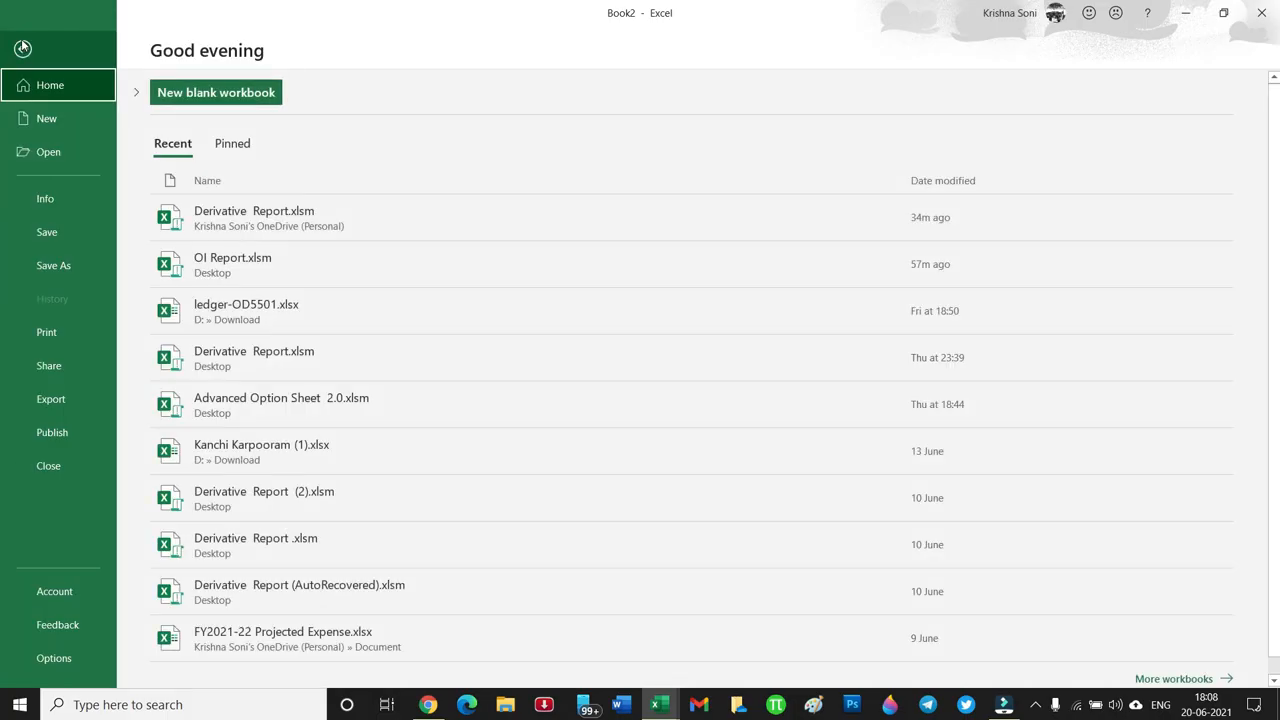
left_click(61, 264)
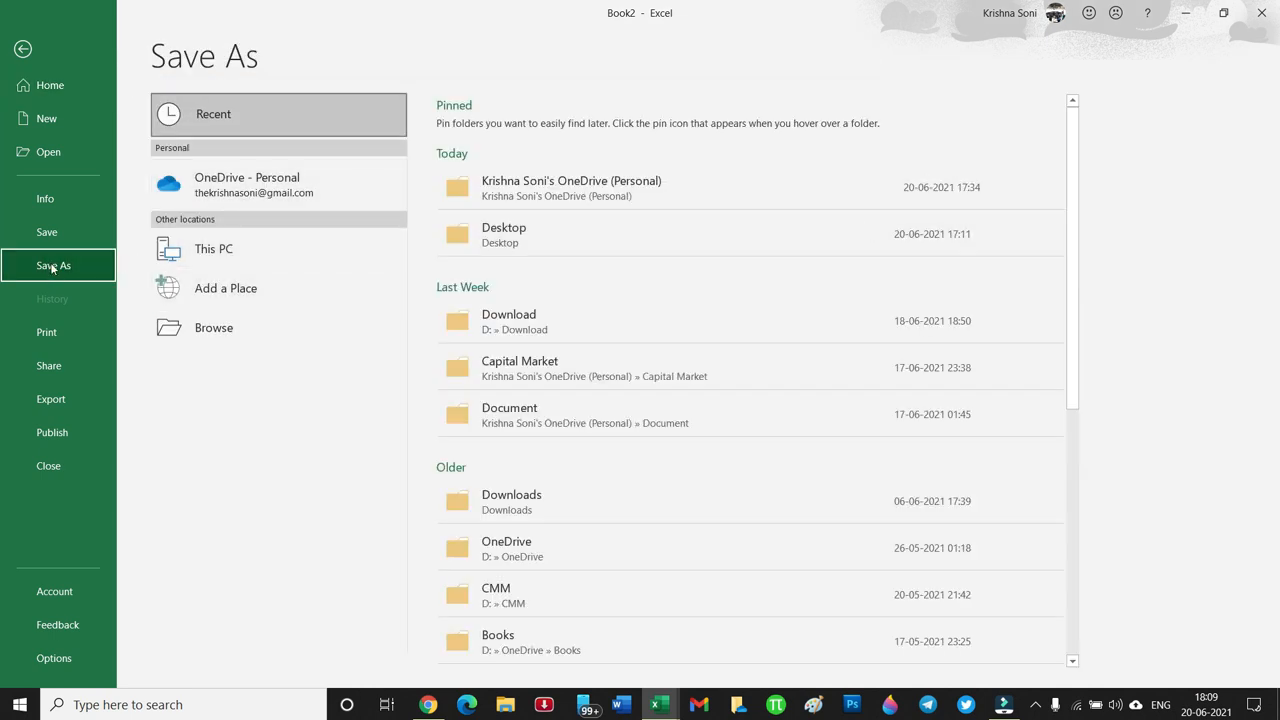
left_click(533, 241)
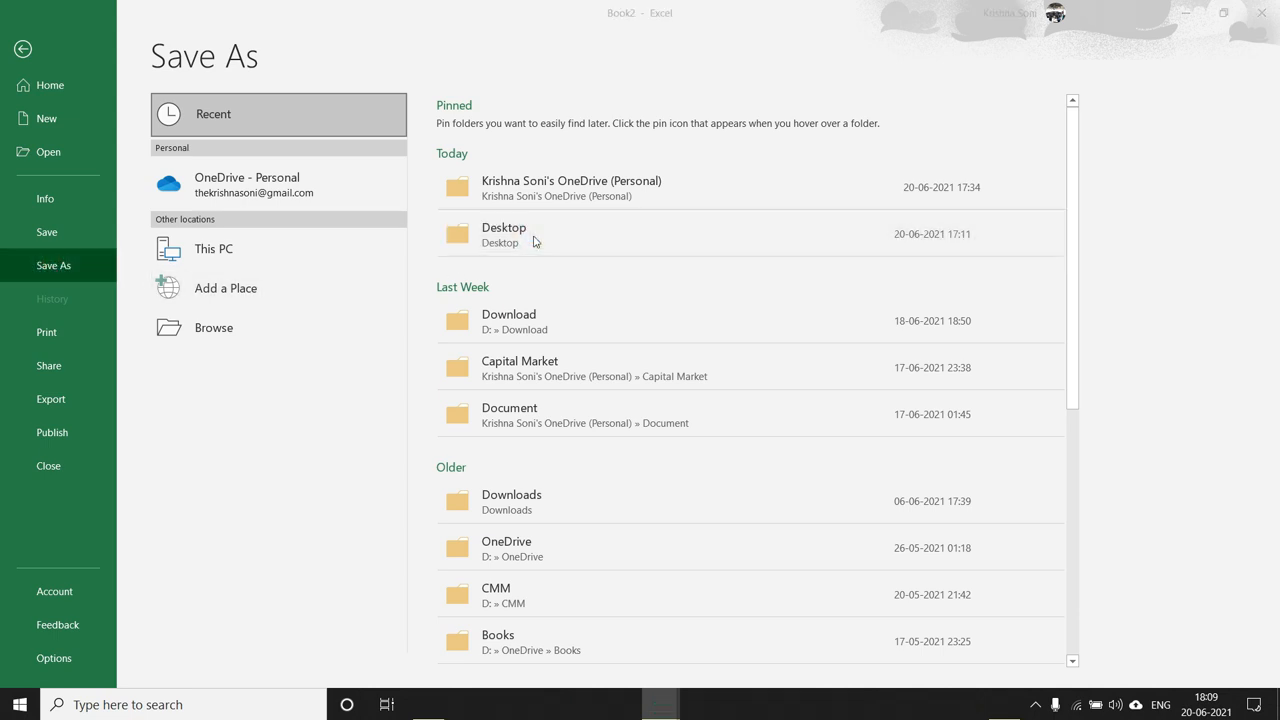
left_click(166, 282)
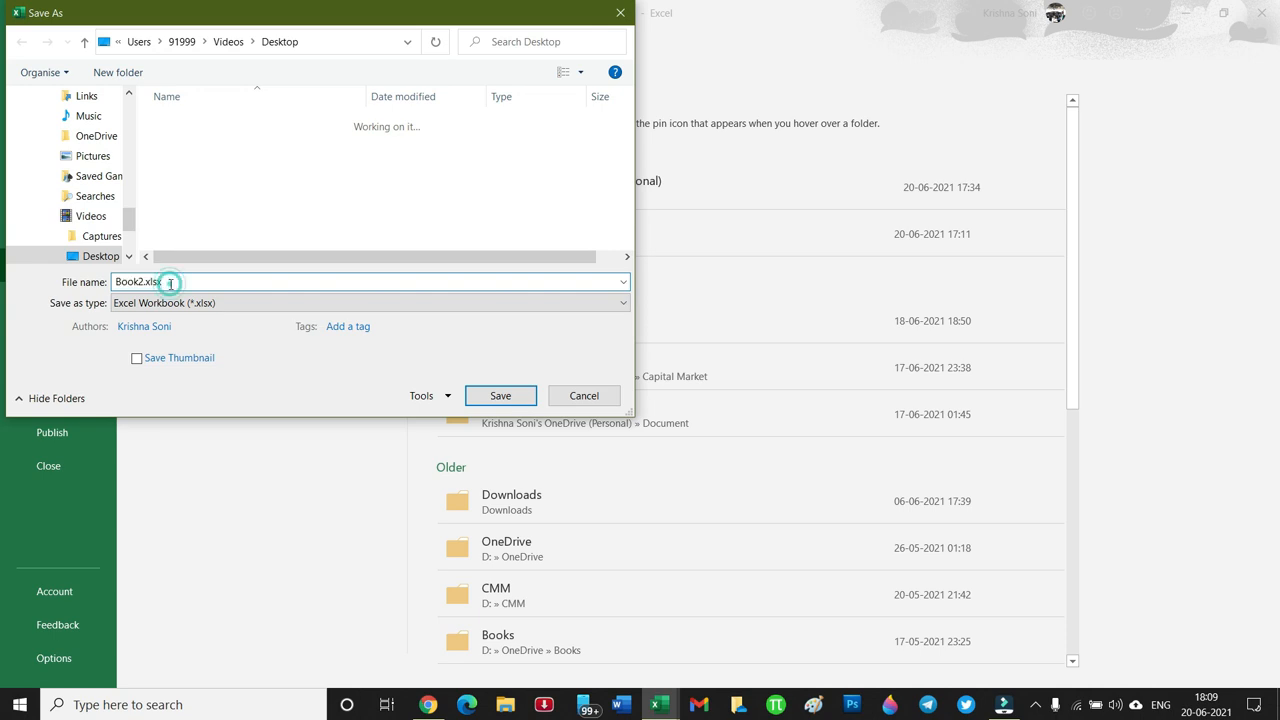
left_click(223, 303)
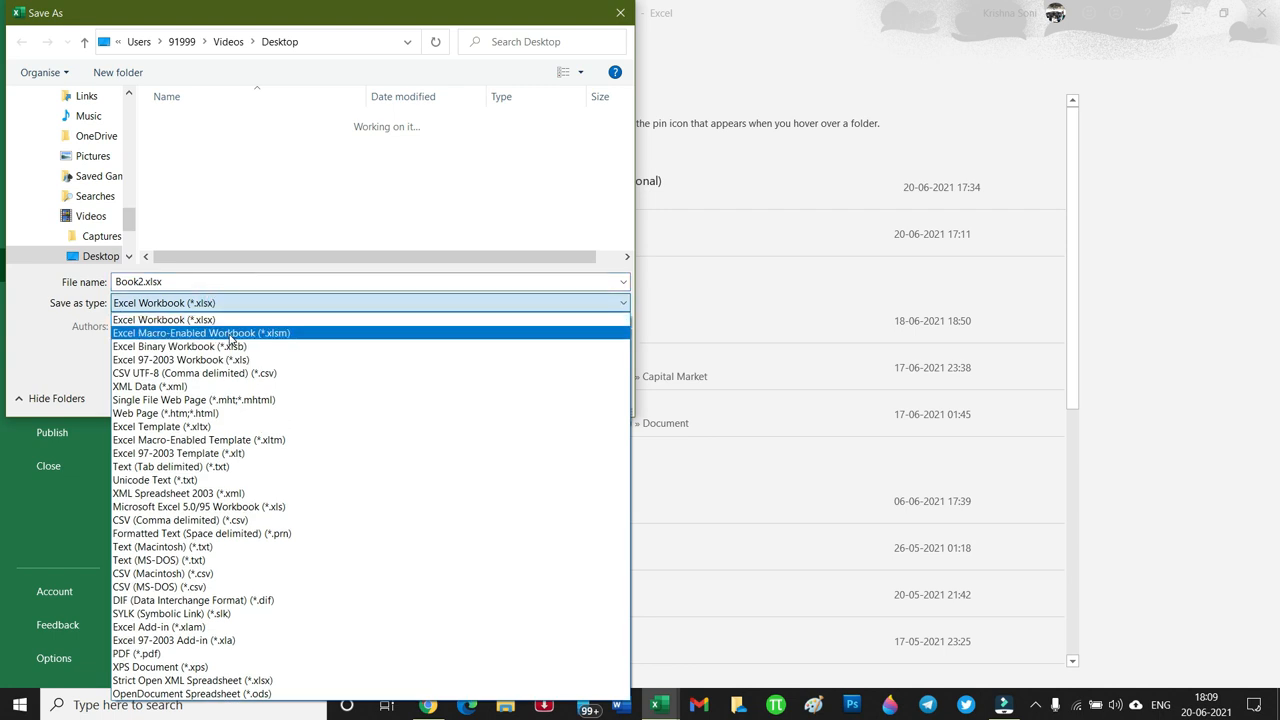
left_click(231, 336)
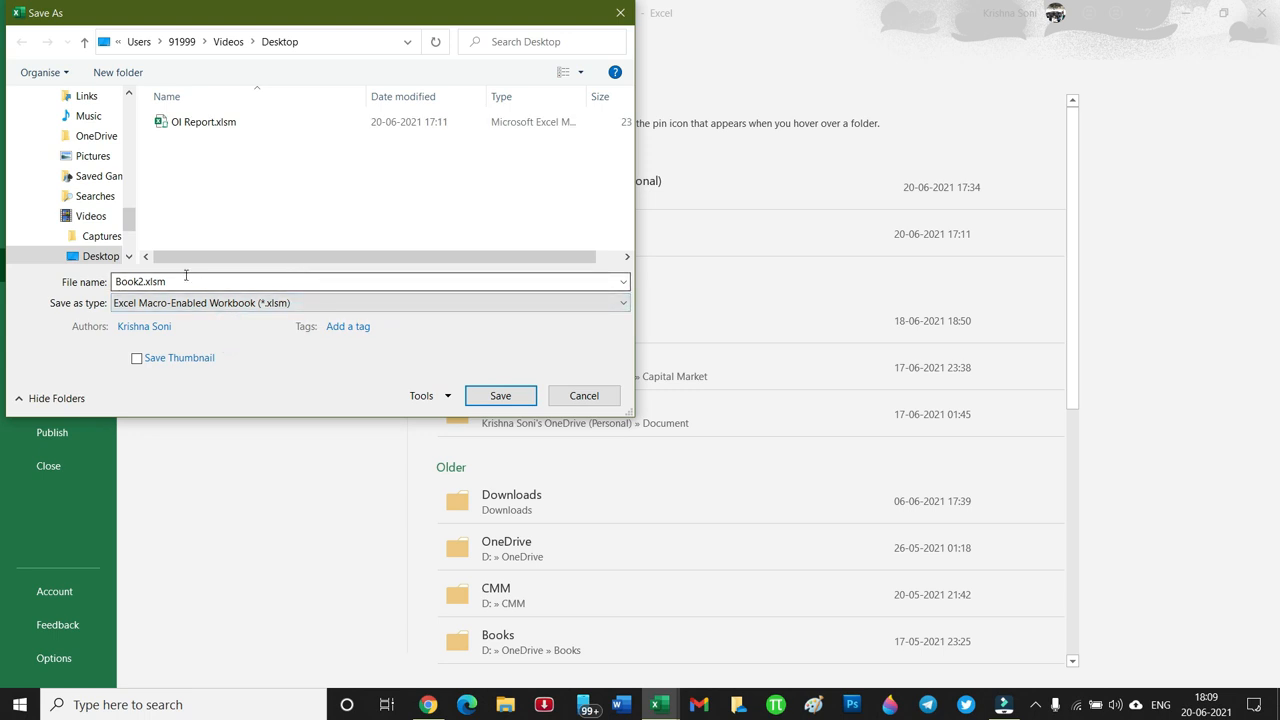
Step: Name the file Derivative OI Report .xlsm and save it
double_click(143, 283)
left_click(143, 283)
key("BackSpace")
key("BackSpace")
key("BackSpace")
key("BackSpace")
key("BackSpace")
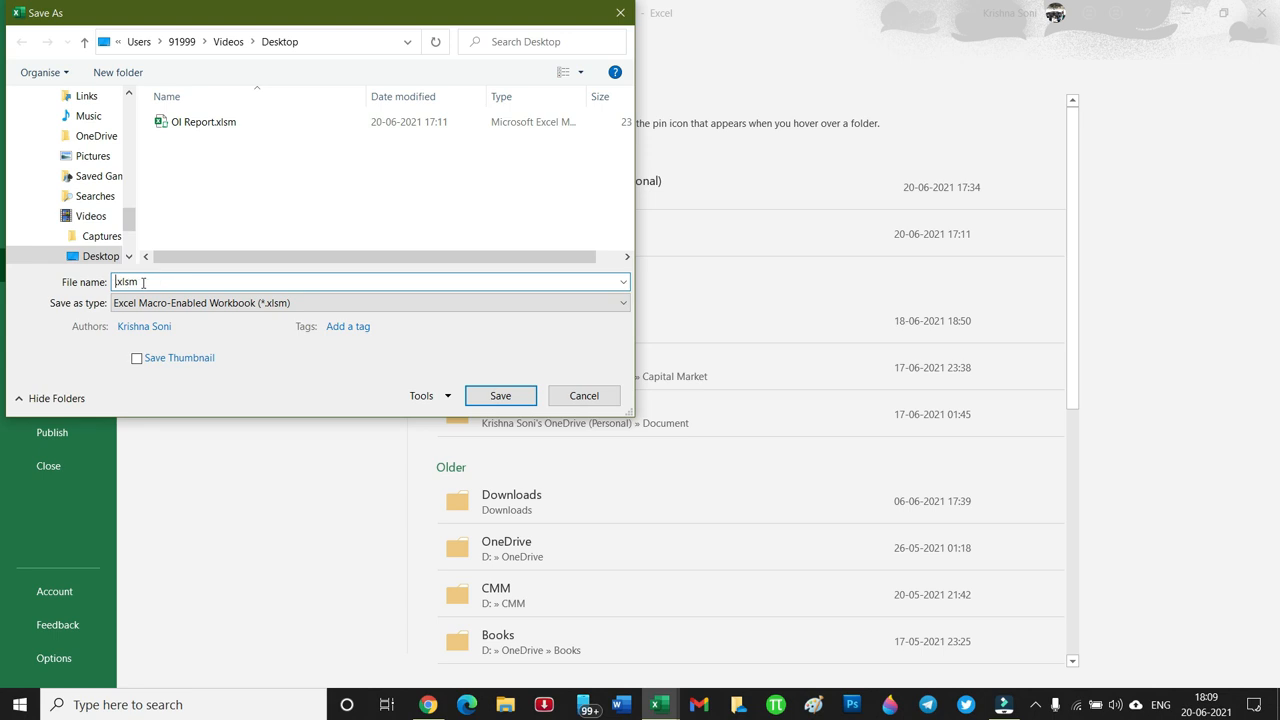
type("Den")
type("ivative ")
type("OI Rep")
type("ort")
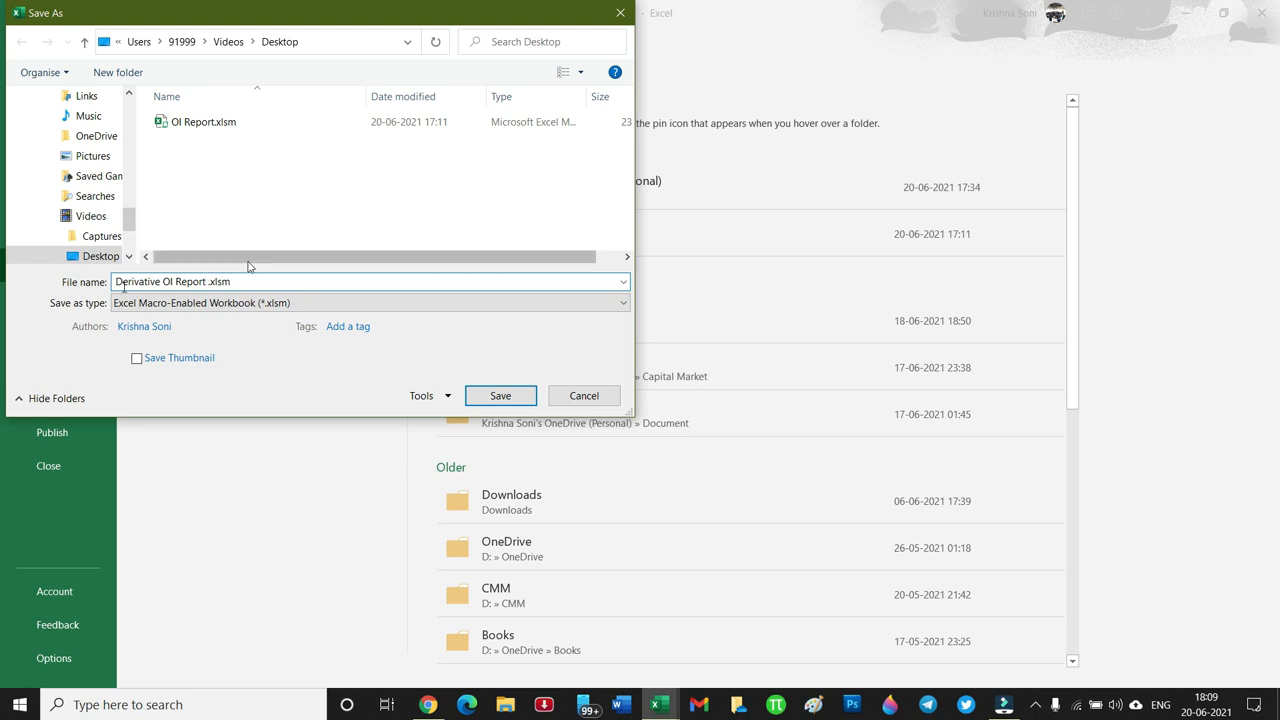
left_click(497, 396)
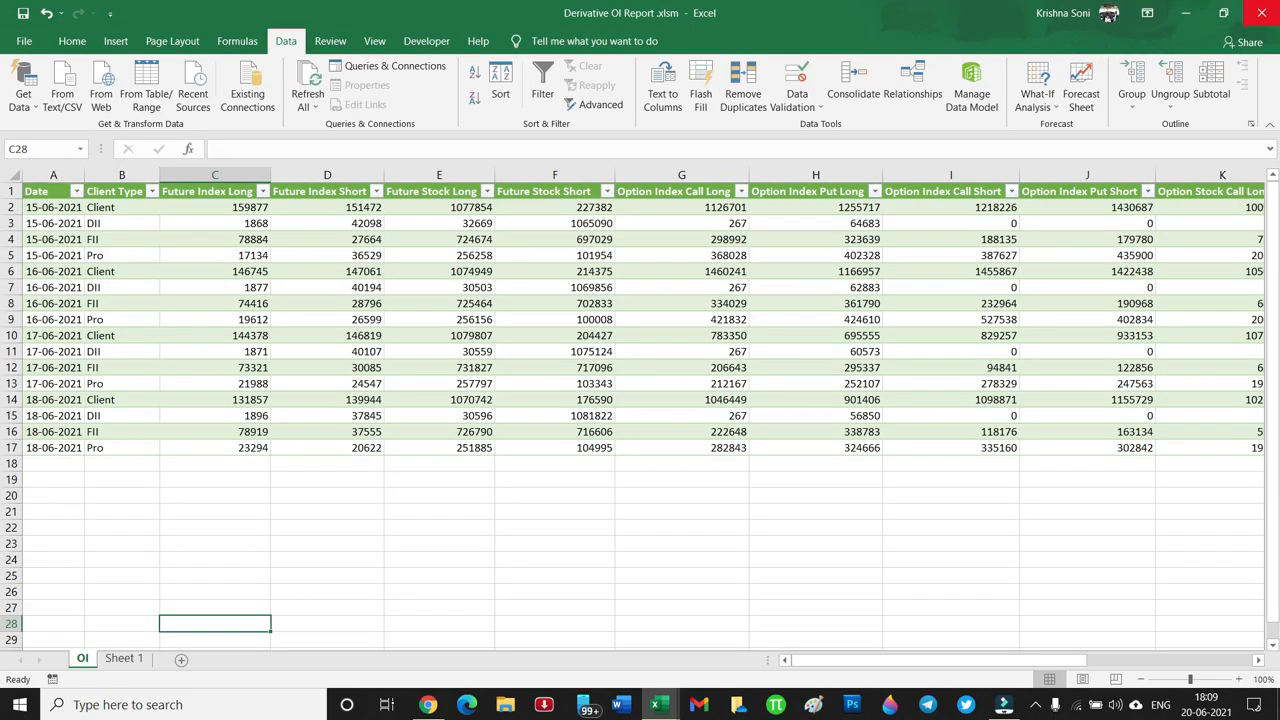
Step: Close Derivative OI Report .xlsm and Derivative Report.xlsm, discarding the unsaved changes in Derivative Report.xlsm
left_click(1260, 14)
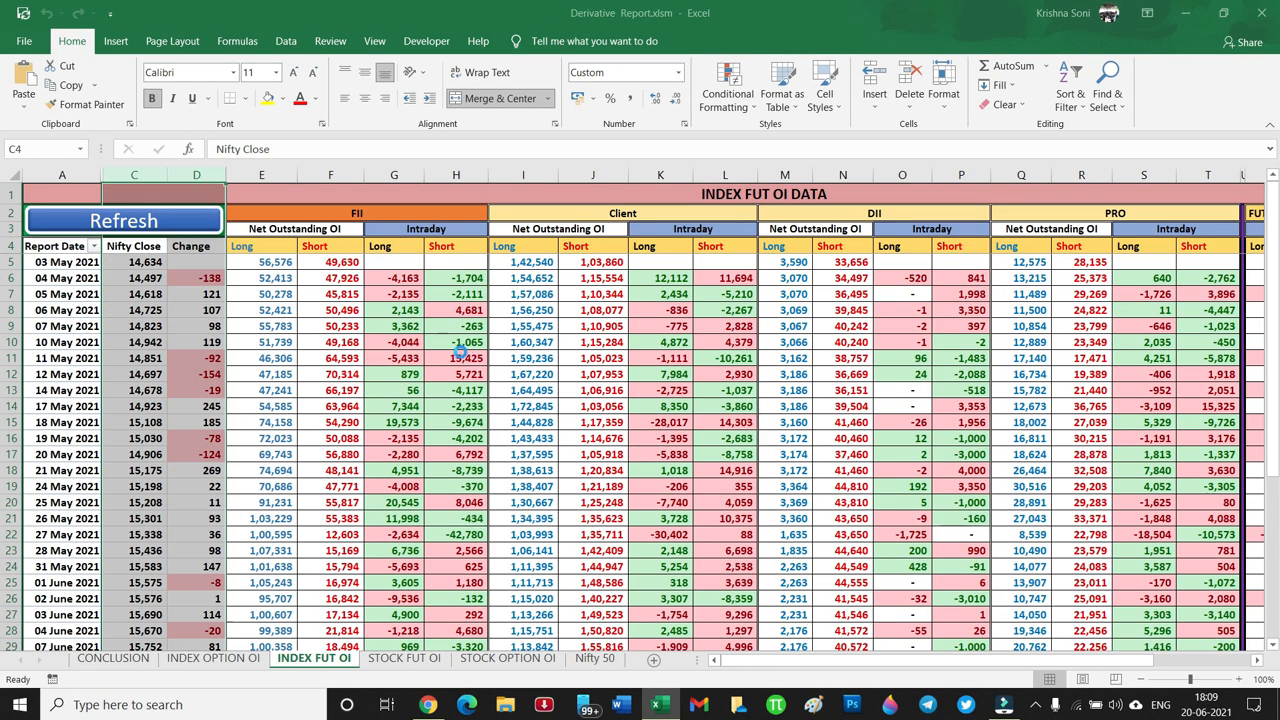
left_click(1258, 16)
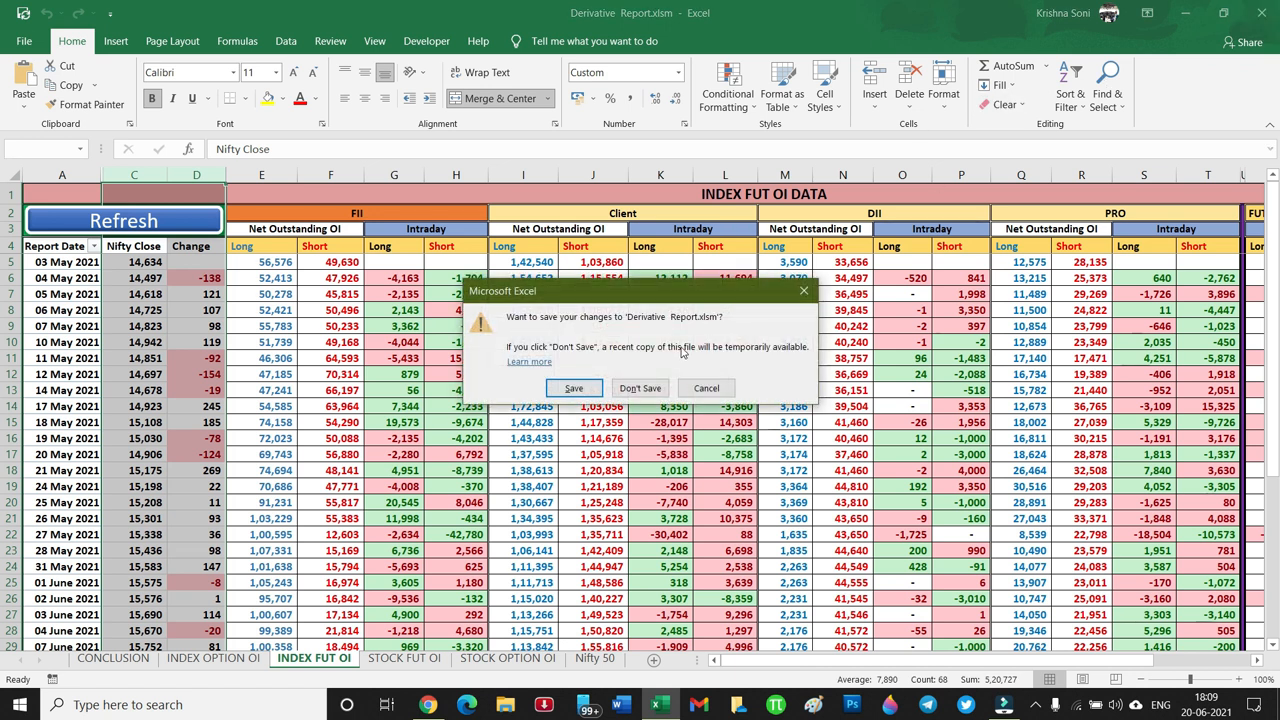
left_click(645, 388)
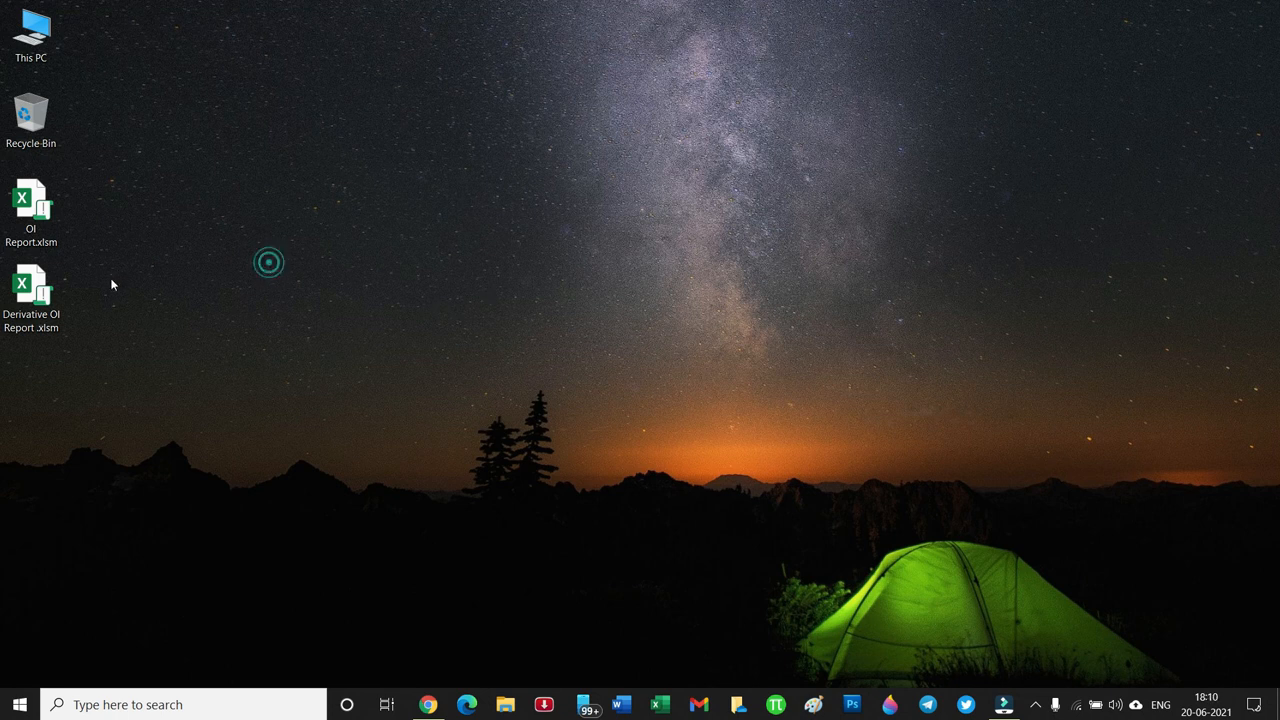
Step: Reopen Derivative OI Report .xlsm from the desktop with its external data connections enabled and check the date table on Sheet 1
left_click(30, 292)
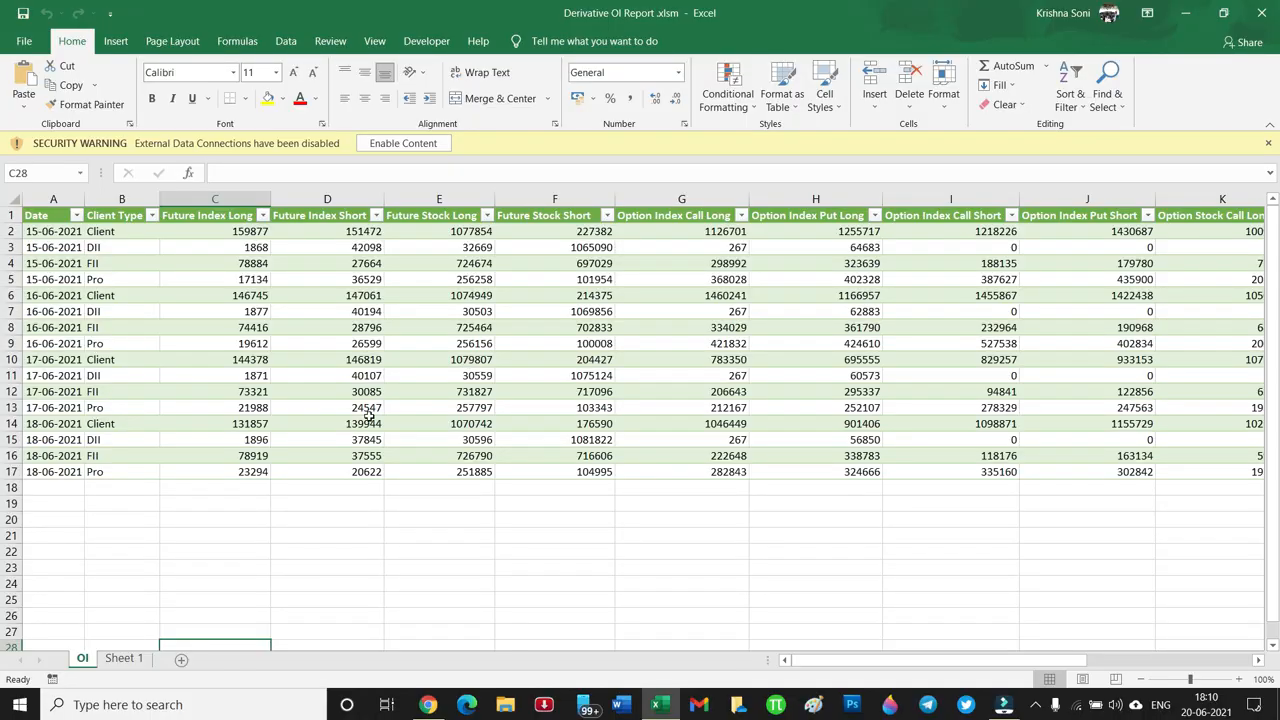
left_click(404, 144)
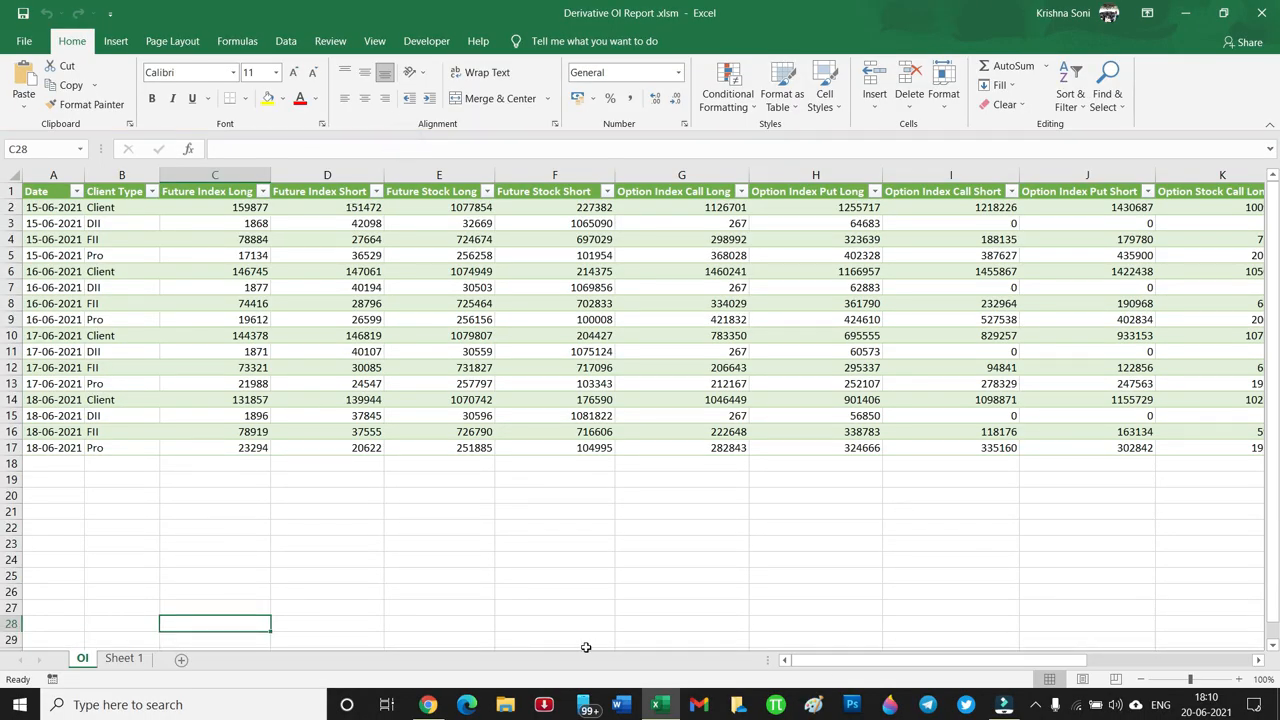
left_click(123, 658)
left_click(70, 270)
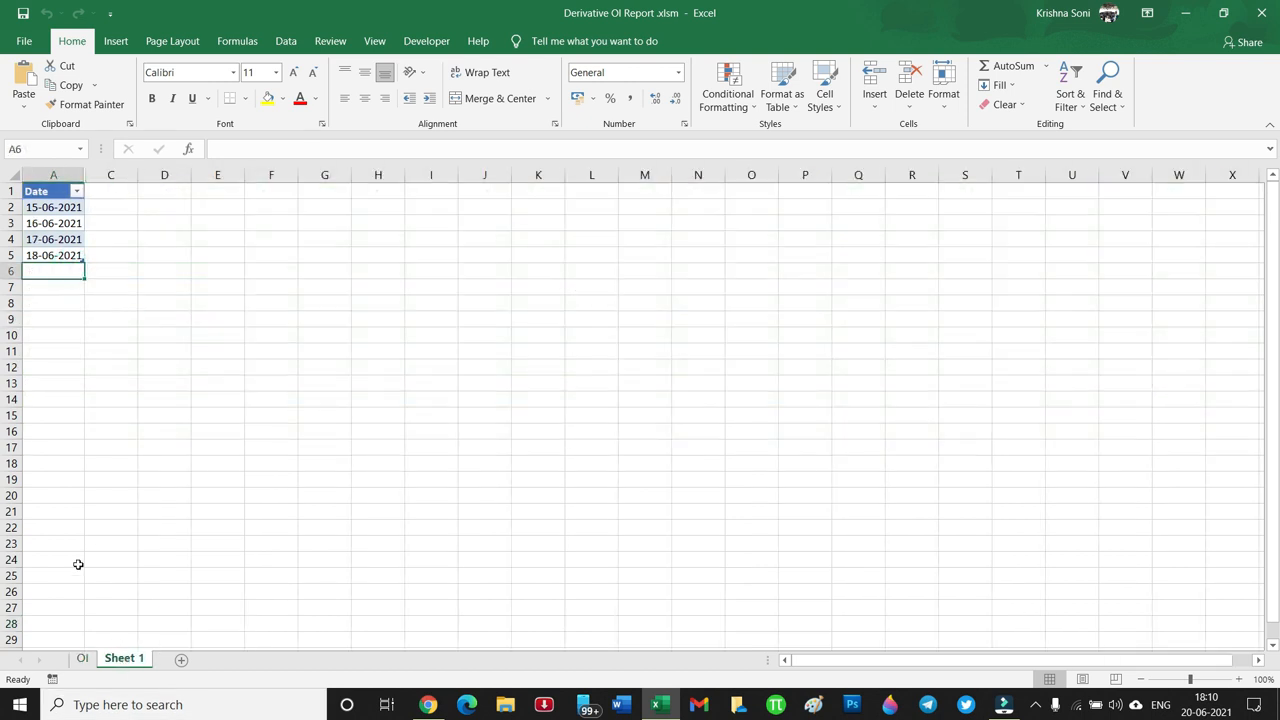
left_click(82, 658)
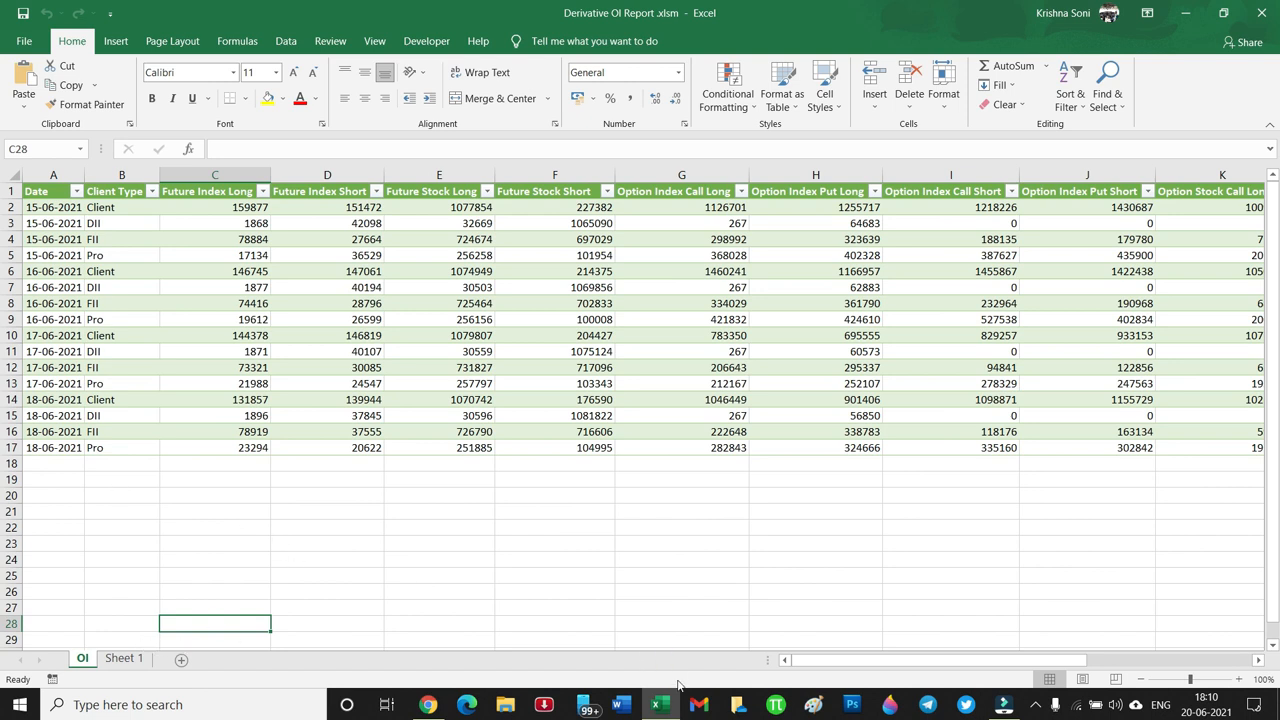
Step: Open the recently used Derivative Report workbook alongside the current one
left_click(657, 707)
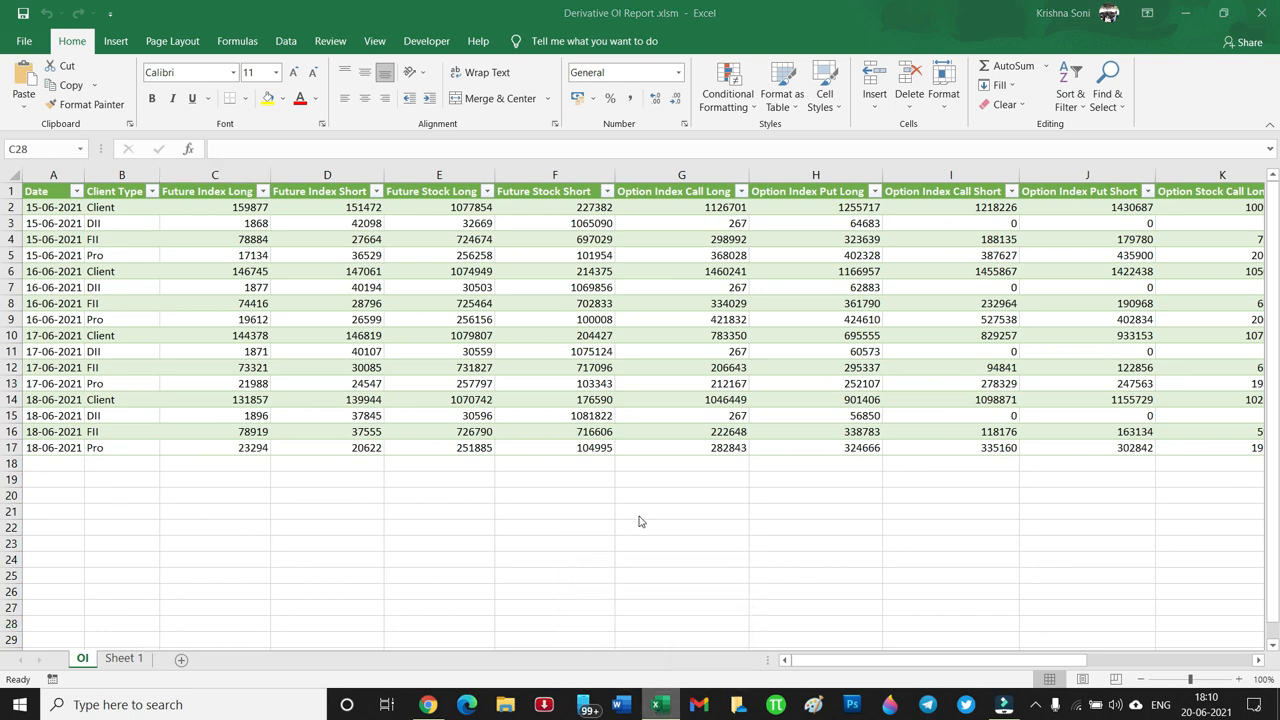
left_click_drag(623, 531, 641, 518)
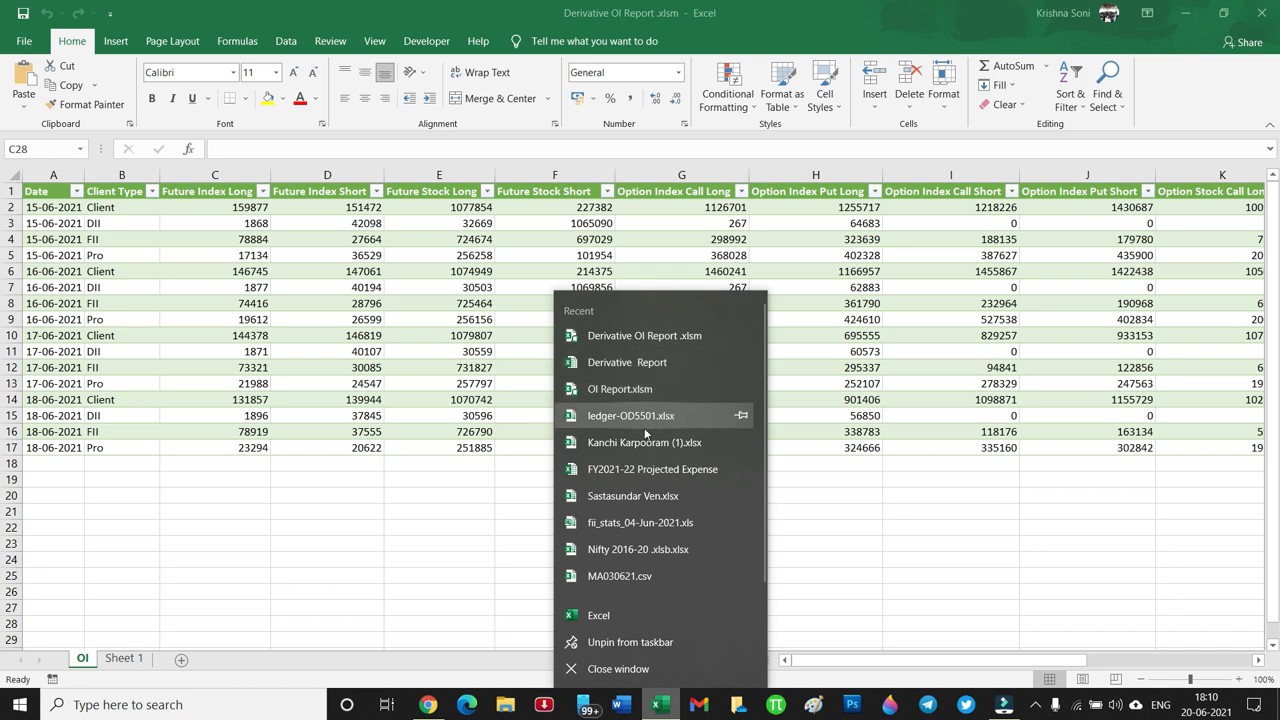
left_click_drag(628, 363, 460, 308)
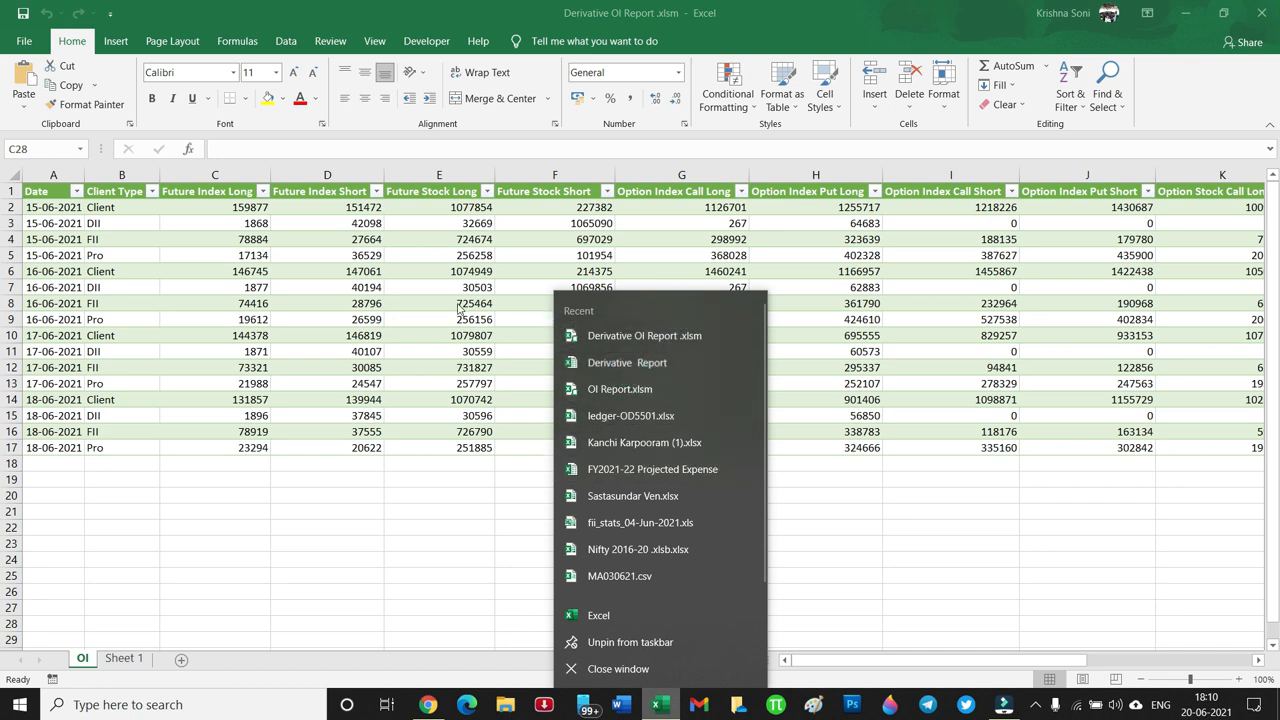
left_click(626, 366)
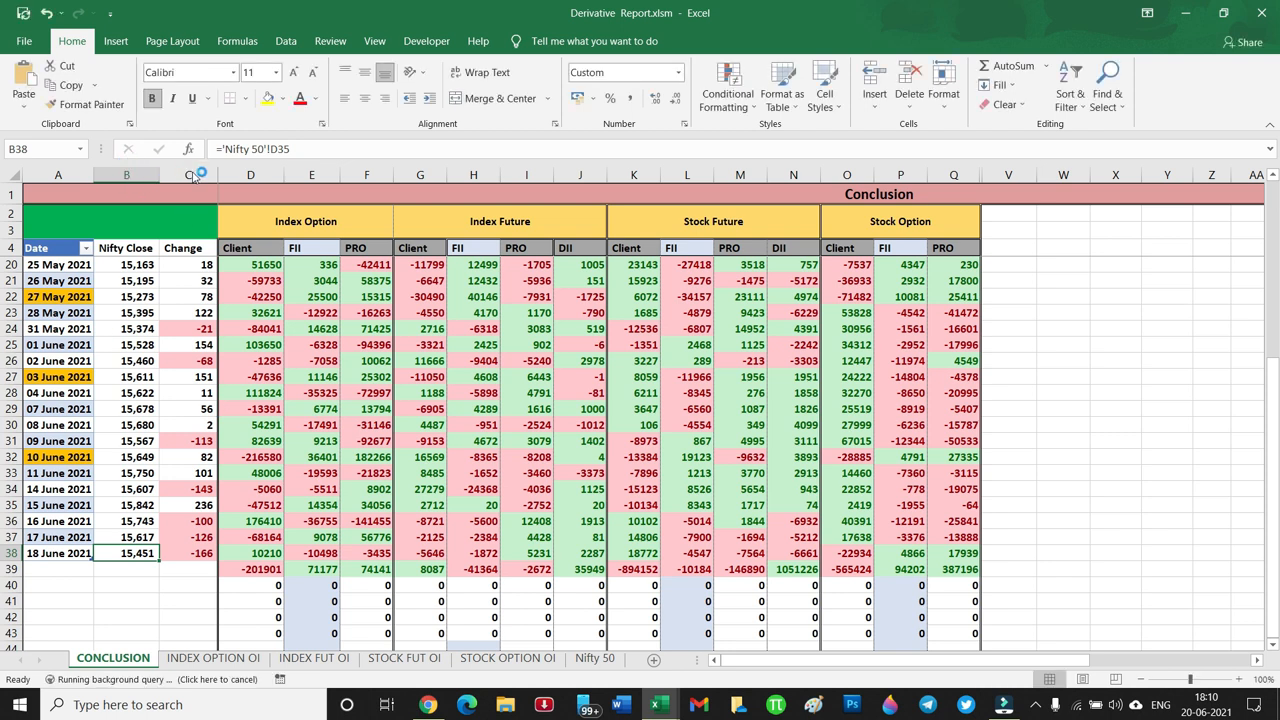
Step: Examine the Date, Nifty Close, Change and Index Option Client columns on the CONCLUSION sheet
left_click(139, 174)
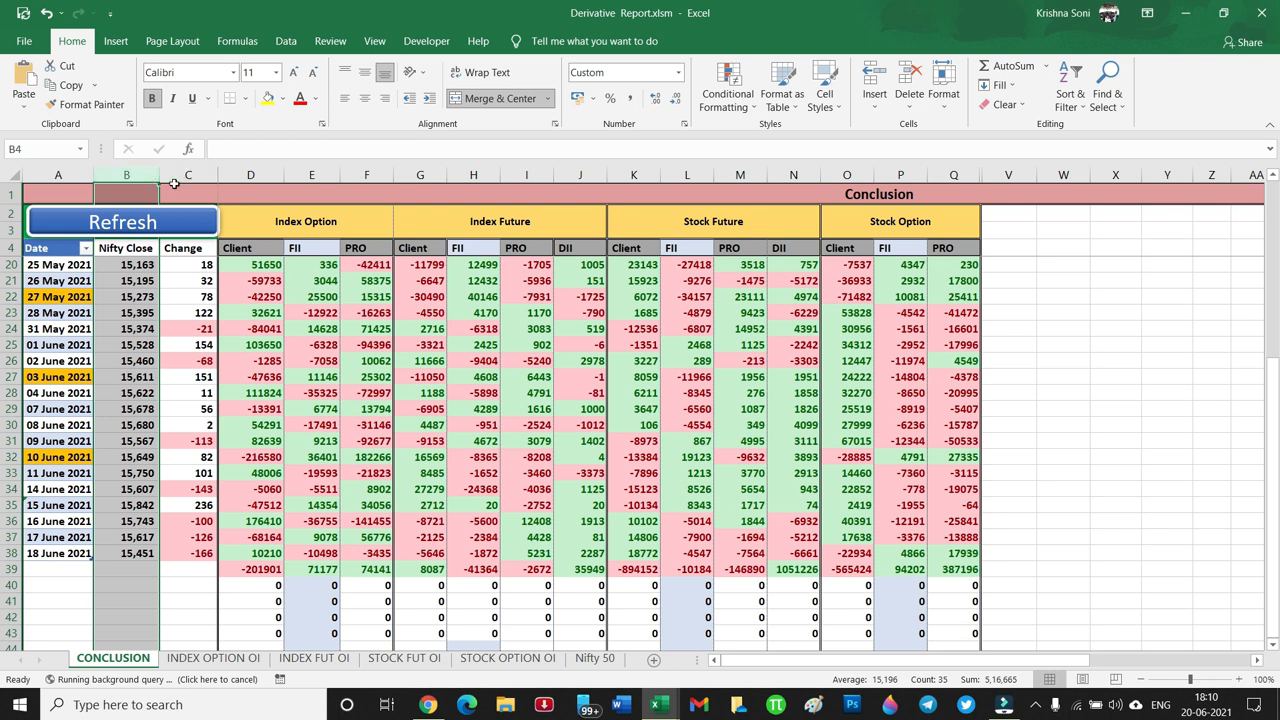
left_click(126, 174)
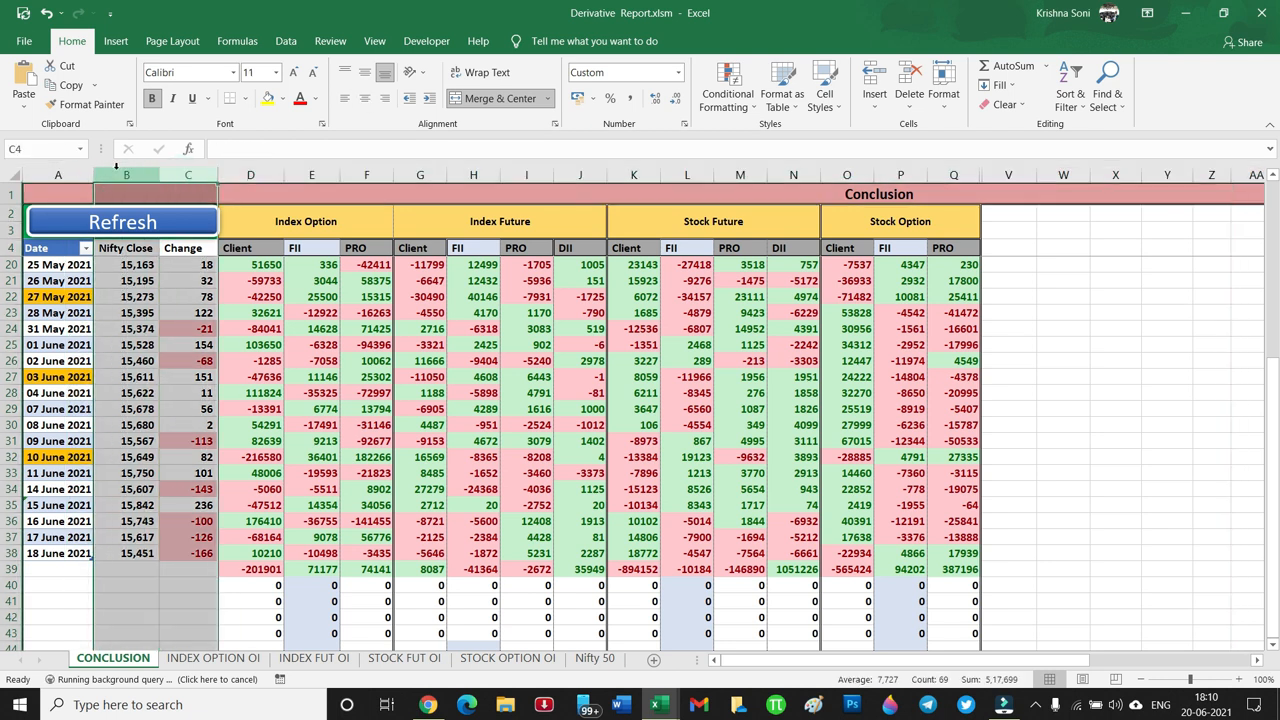
left_click(79, 168)
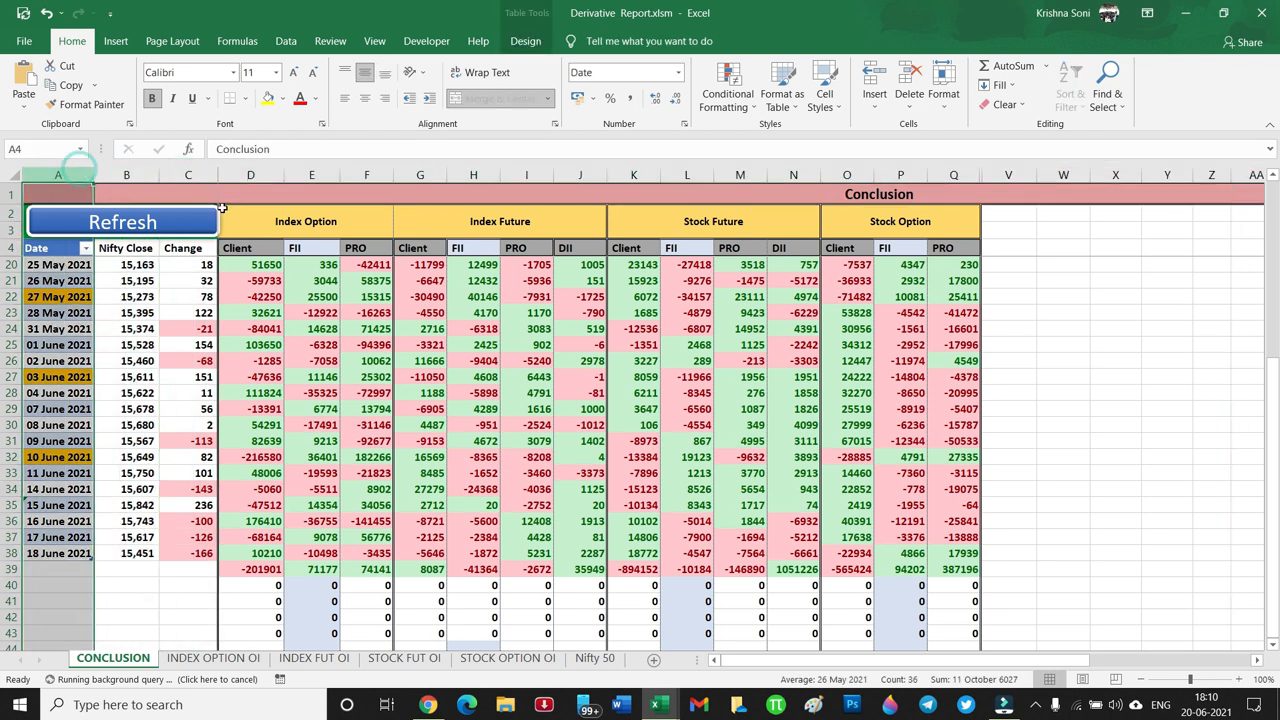
left_click(251, 174)
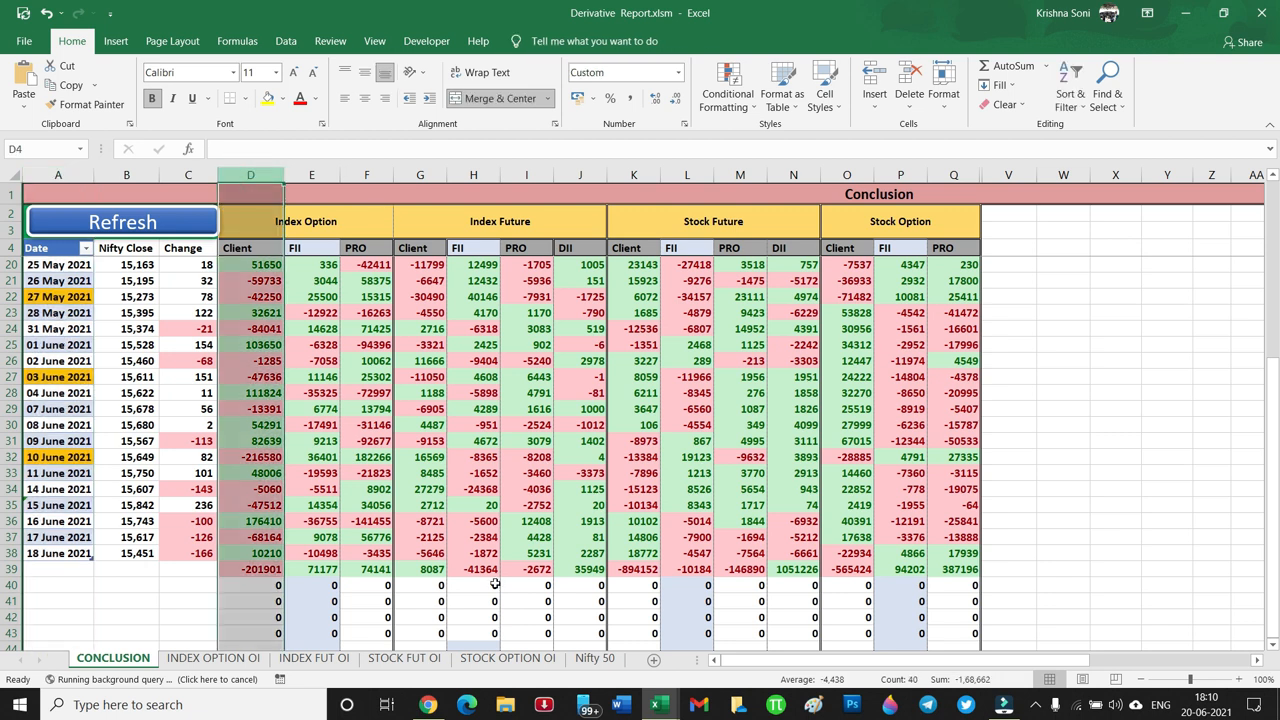
Step: Review the INDEX FUT OI and Nifty 50 sheets and refresh the workbook's data from the STOCK FUT OI sheet
left_click(315, 658)
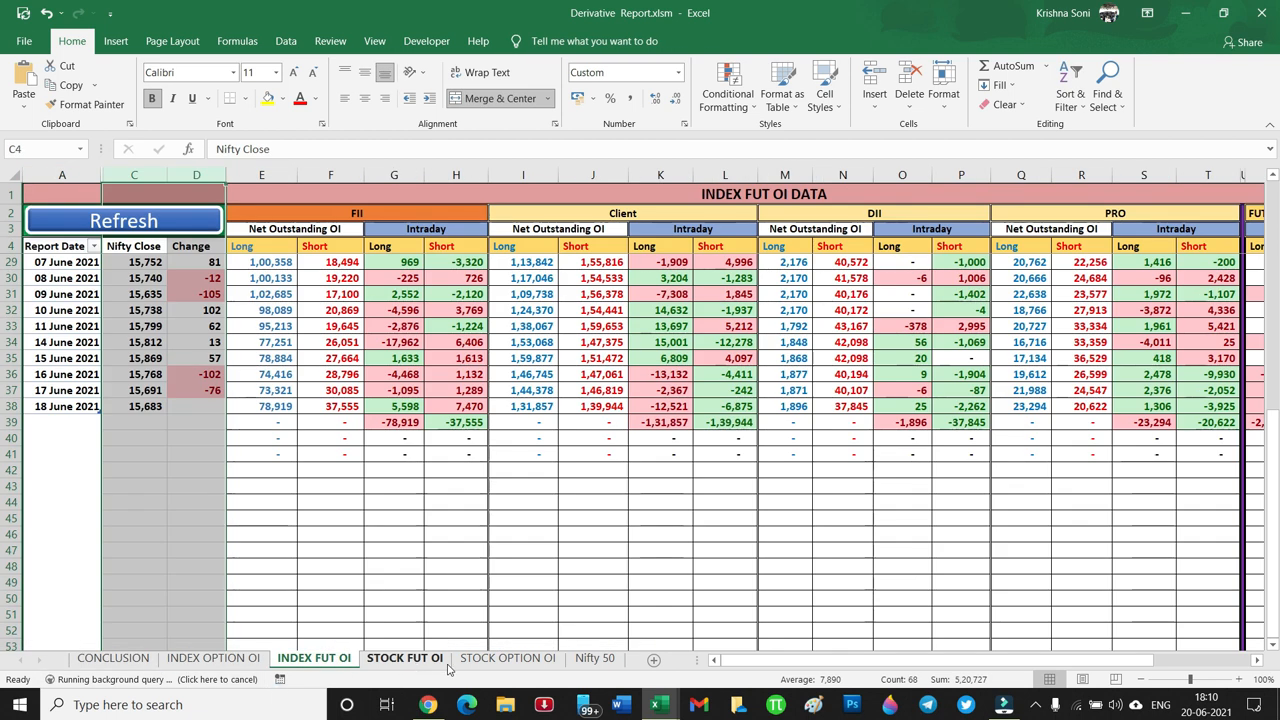
left_click(597, 658)
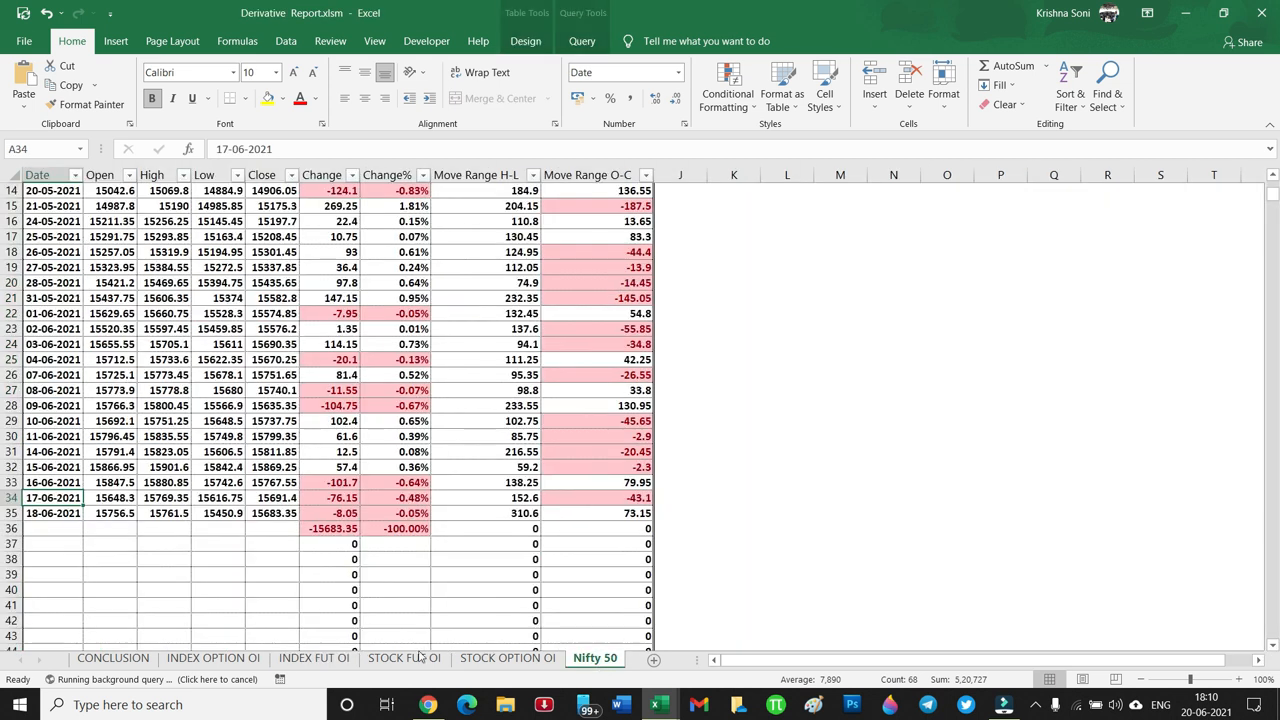
left_click(404, 658)
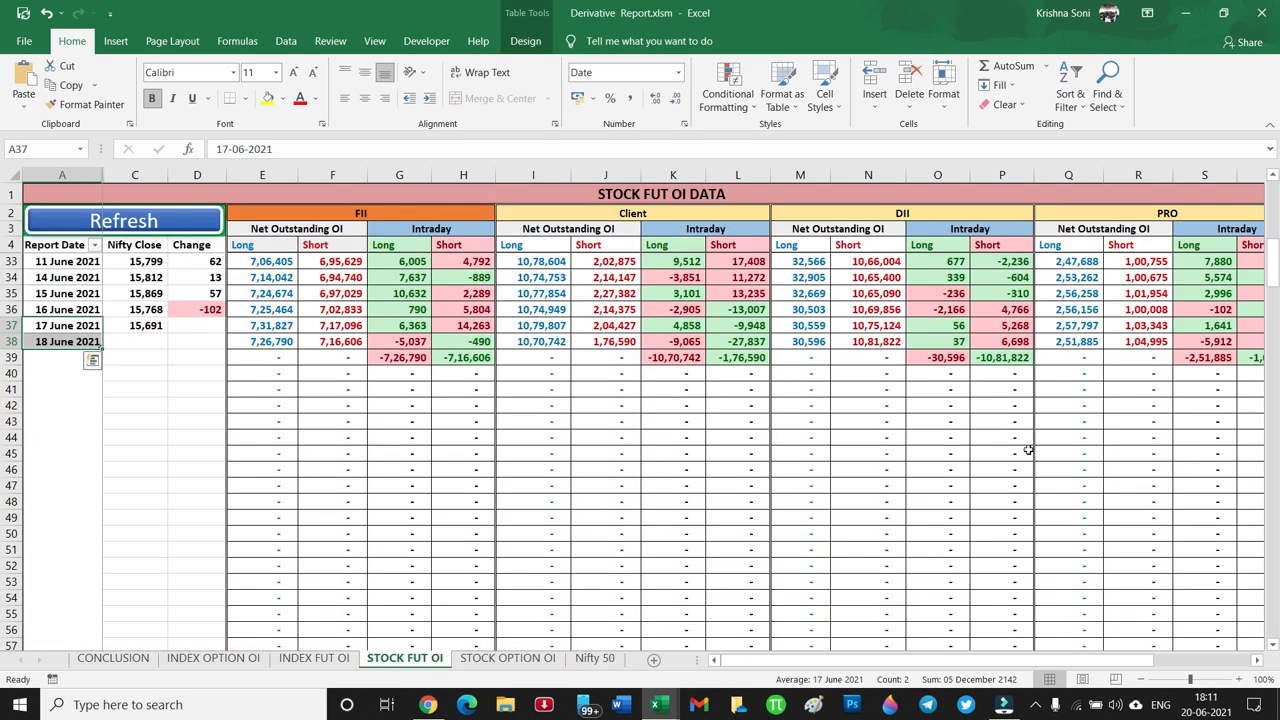
left_click(140, 223)
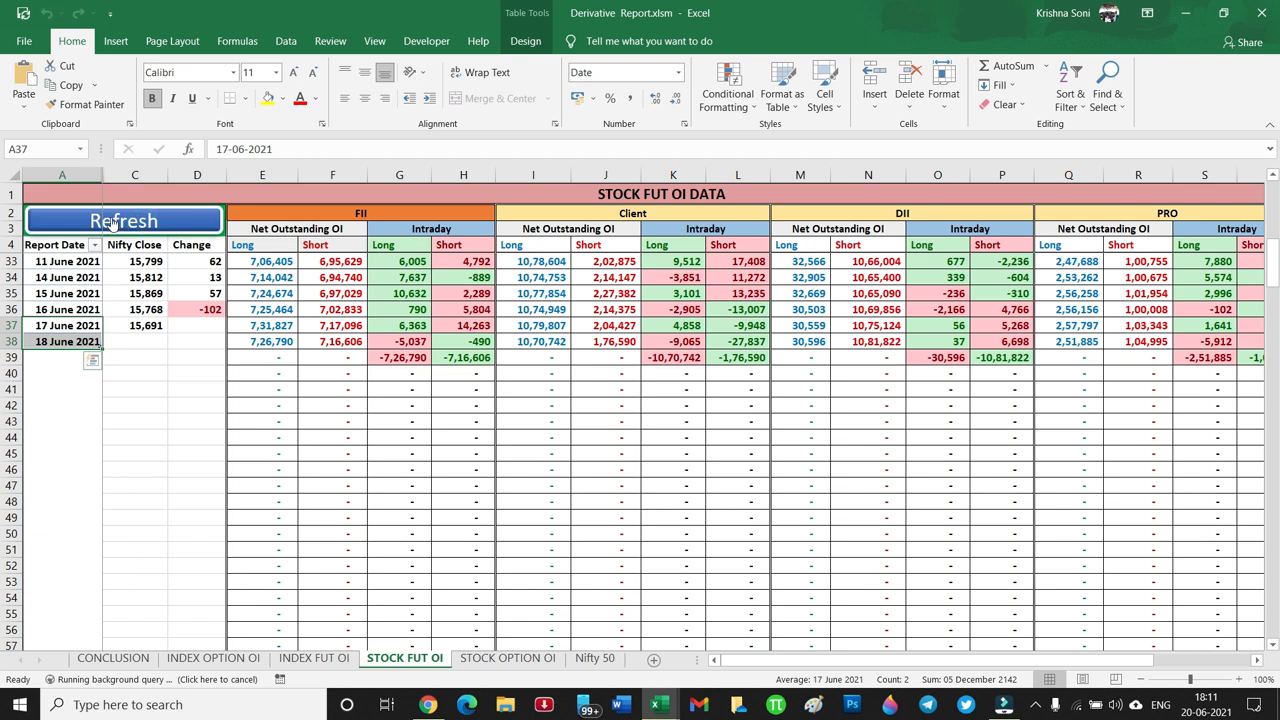